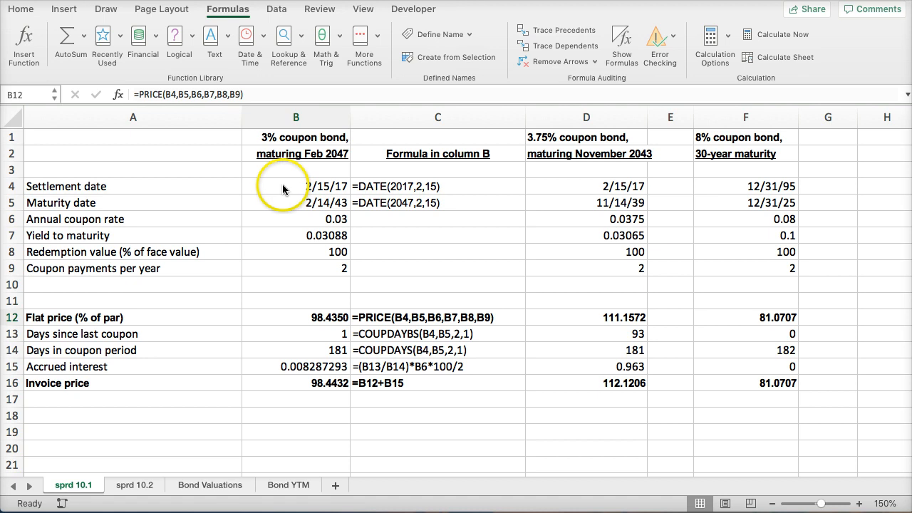
Format the 3% bond's annual coupon rate in B6 as a percentage with two decimal places
{"action": "left_click", "coordinate": [282, 186]}
{"action": "left_click", "coordinate": [275, 206]}
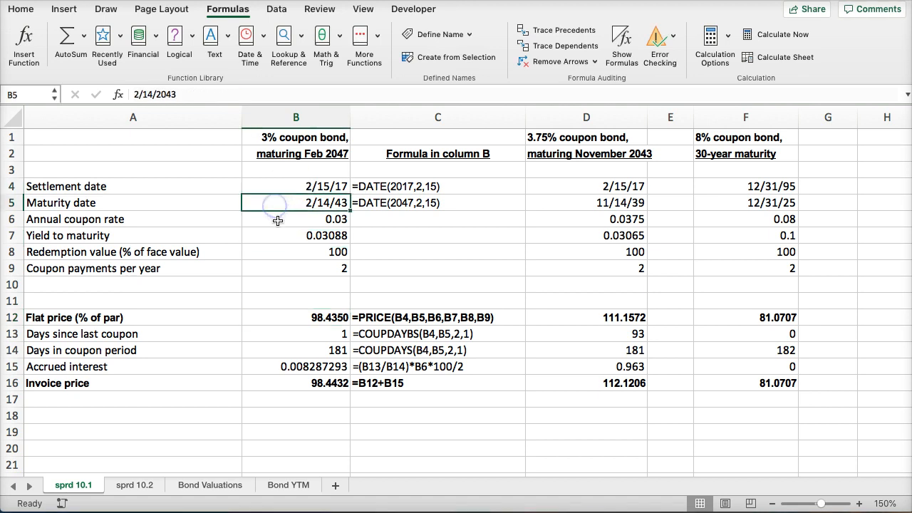
{"action": "left_click", "coordinate": [278, 220]}
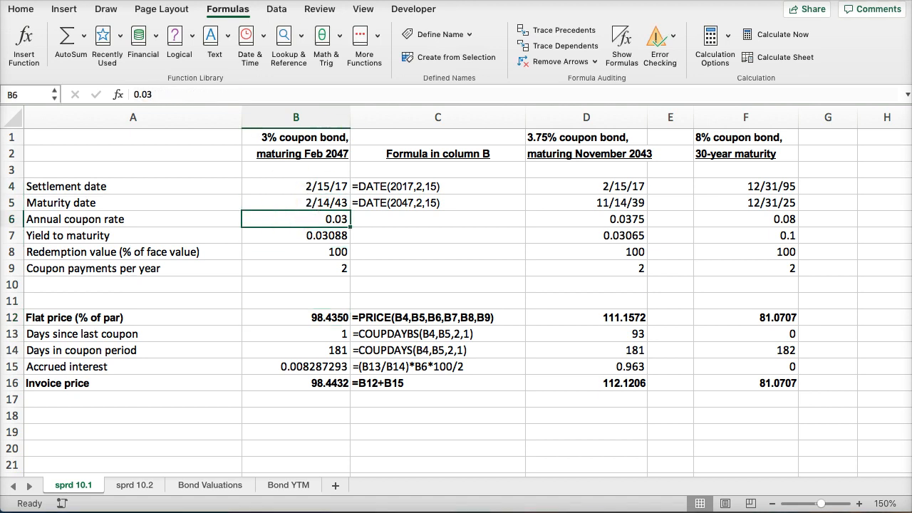
{"action": "left_click", "coordinate": [27, 10]}
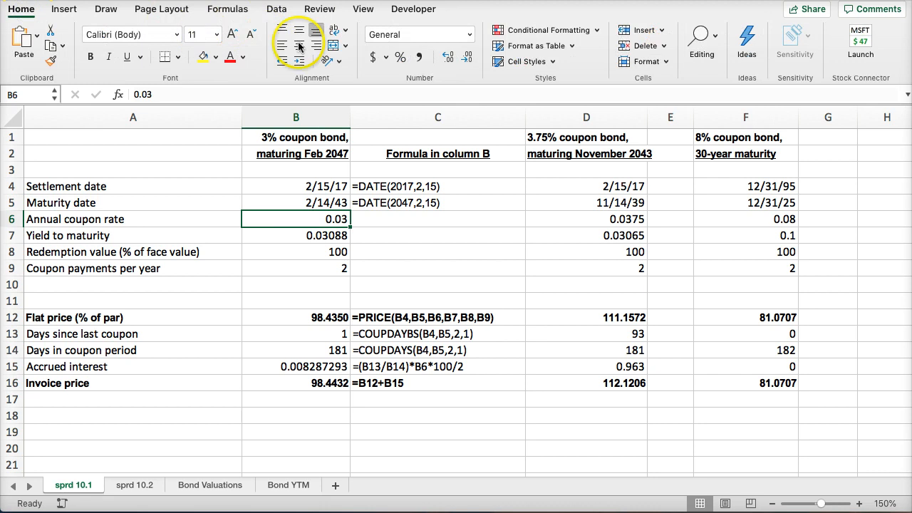
{"action": "left_click", "coordinate": [400, 57]}
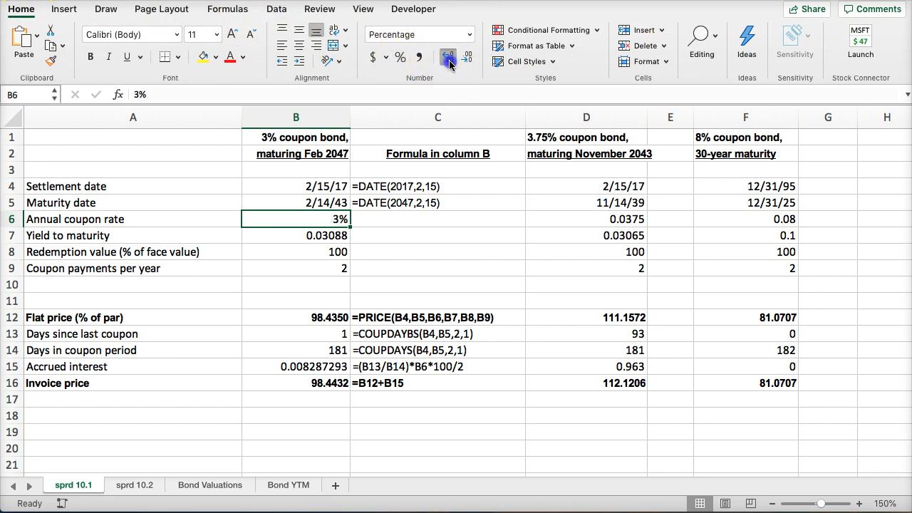
{"action": "double_click", "coordinate": [447, 59]}
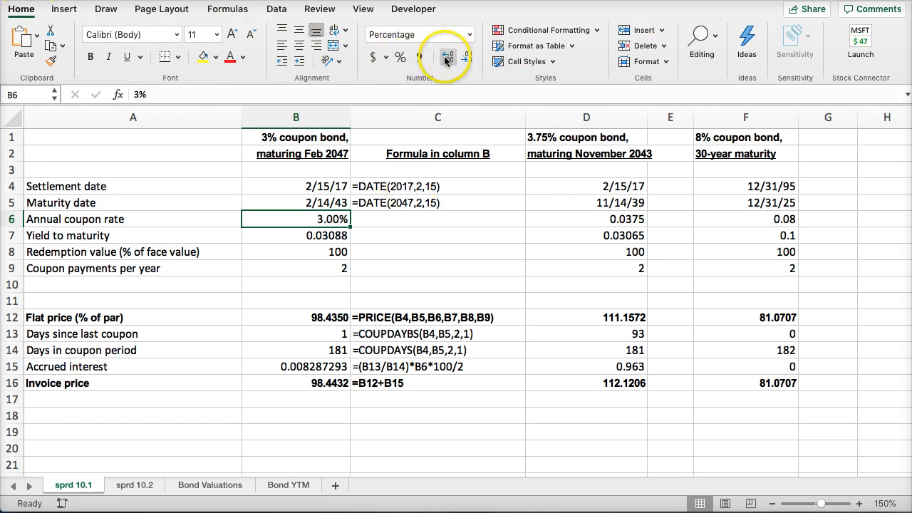
Format the 3% bond's yield to maturity in B7 as a percentage with four decimal places
{"action": "left_click", "coordinate": [285, 234]}
{"action": "left_click", "coordinate": [401, 57]}
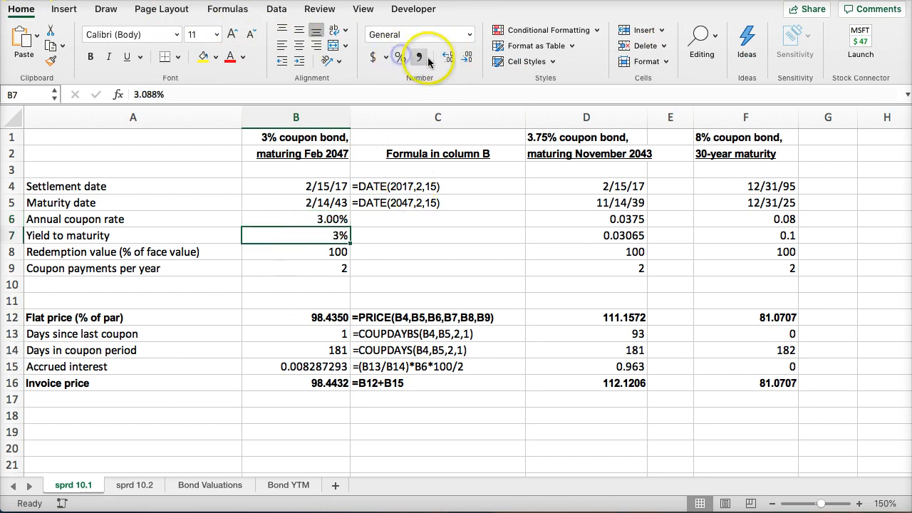
{"action": "left_click", "coordinate": [446, 58]}
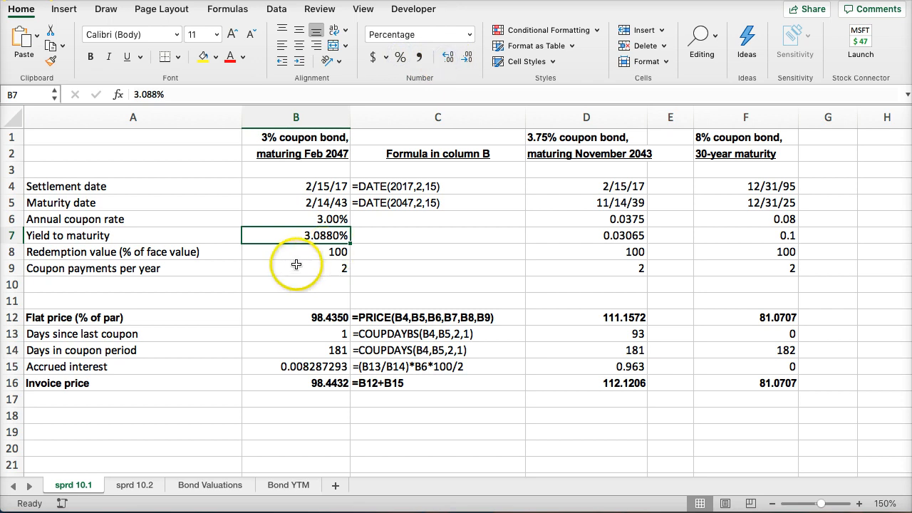
Enter the note "Semi Annual" in C9 beside the coupon payments per year
{"action": "left_click", "coordinate": [271, 251]}
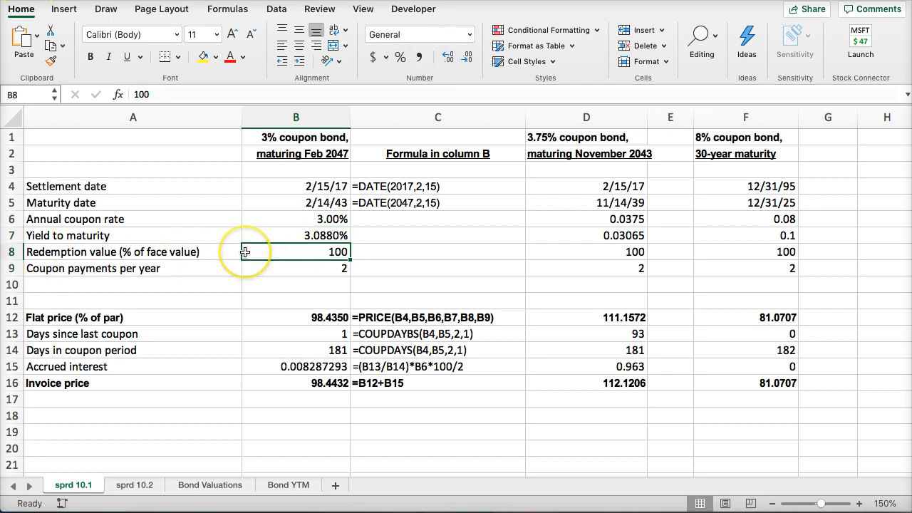
{"action": "left_click", "coordinate": [268, 265]}
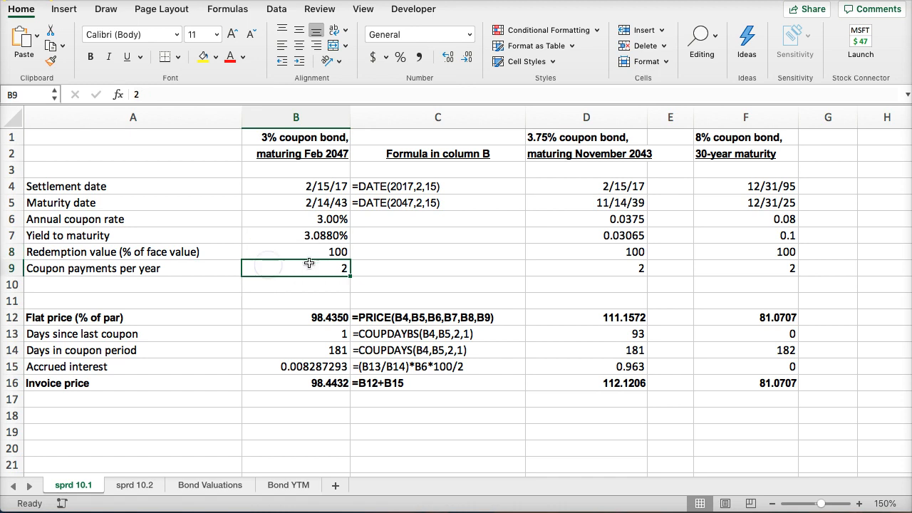
{"action": "left_click", "coordinate": [383, 268]}
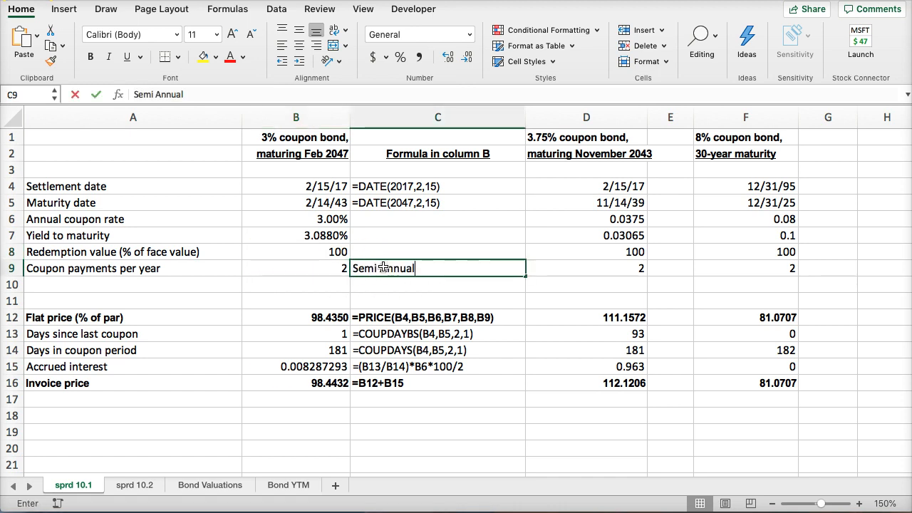
{"action": "left_click", "coordinate": [238, 285]}
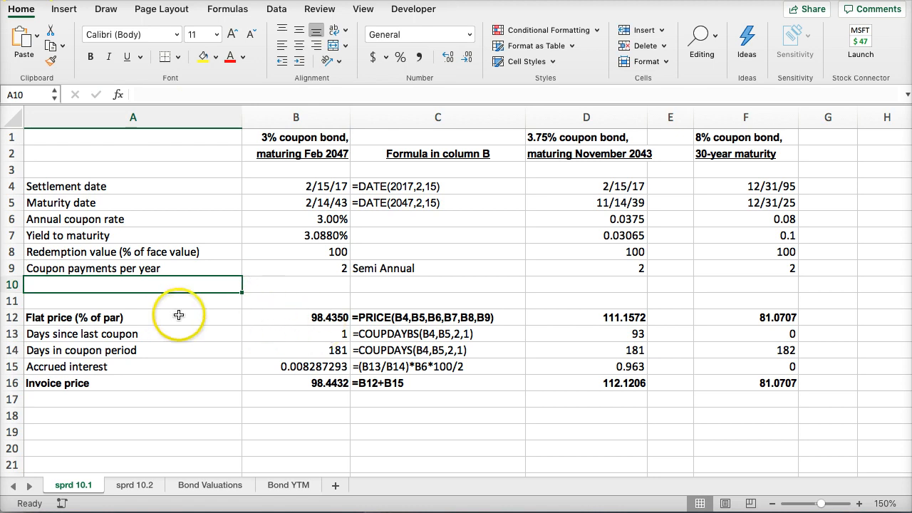
Clear the flat price formula for the 3% coupon bond in B12
{"action": "left_click", "coordinate": [292, 316]}
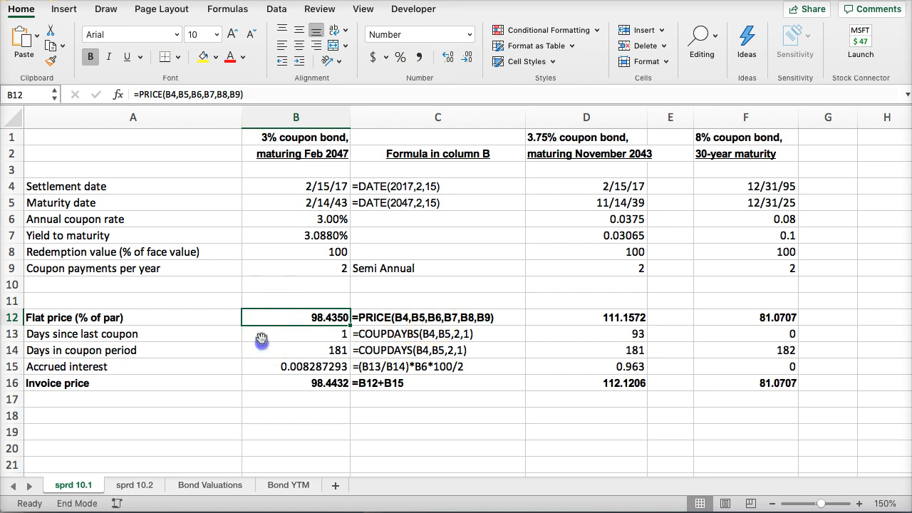
{"action": "left_click", "coordinate": [261, 345]}
{"action": "left_click", "coordinate": [264, 317]}
{"action": "key", "text": "Delete"}
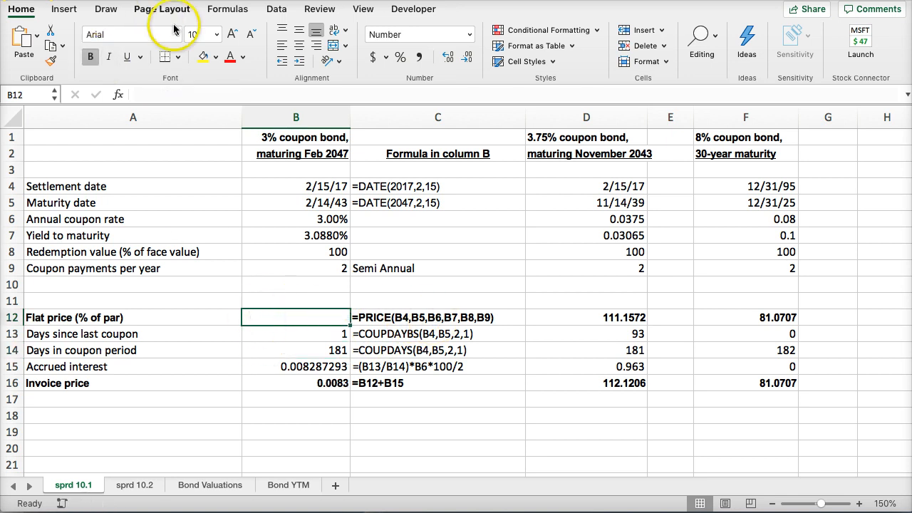
Find the PRICE function in the Formula Builder and insert it into the empty flat price cell B12
{"action": "left_click", "coordinate": [225, 10]}
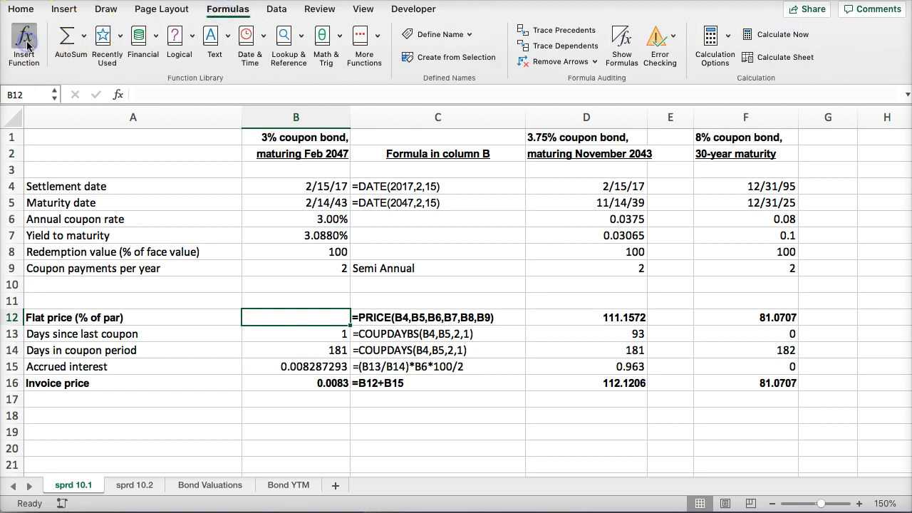
{"action": "left_click", "coordinate": [27, 44]}
{"action": "left_click", "coordinate": [752, 141]}
{"action": "type", "text": "p"}
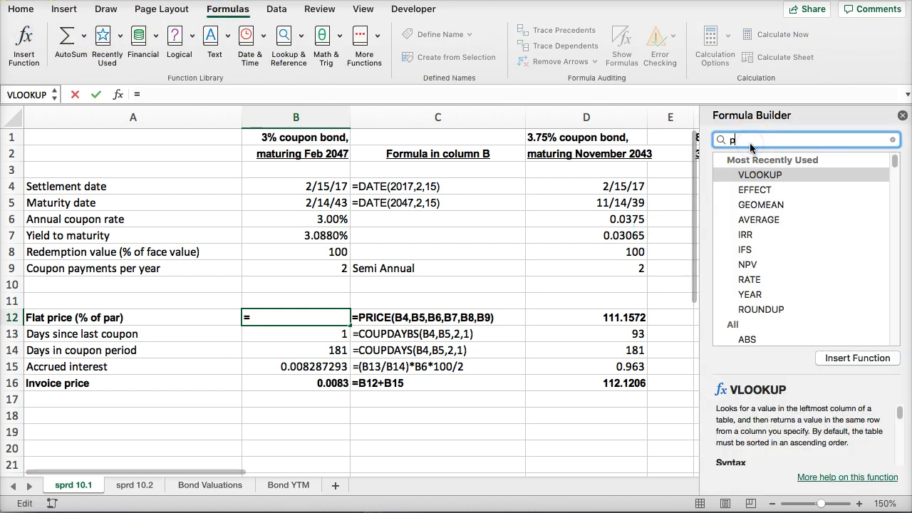
{"action": "type", "text": "rice"}
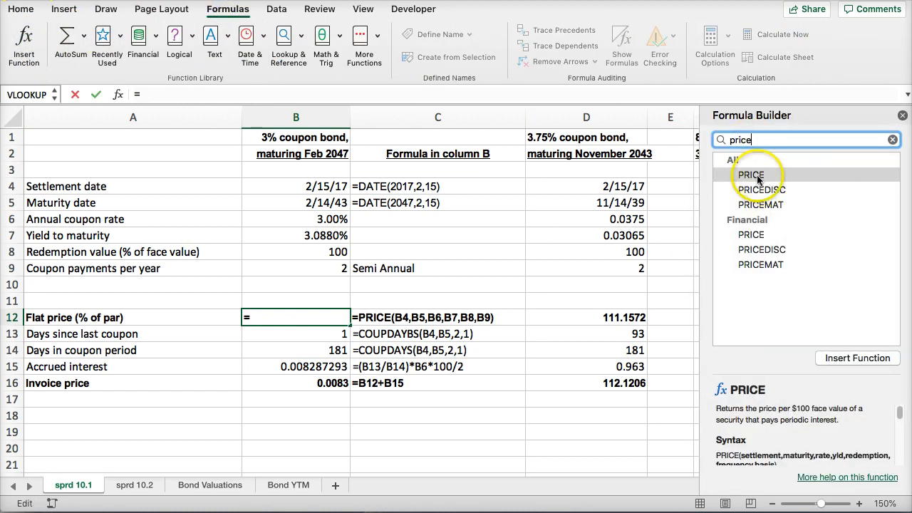
{"action": "double_click", "coordinate": [747, 175]}
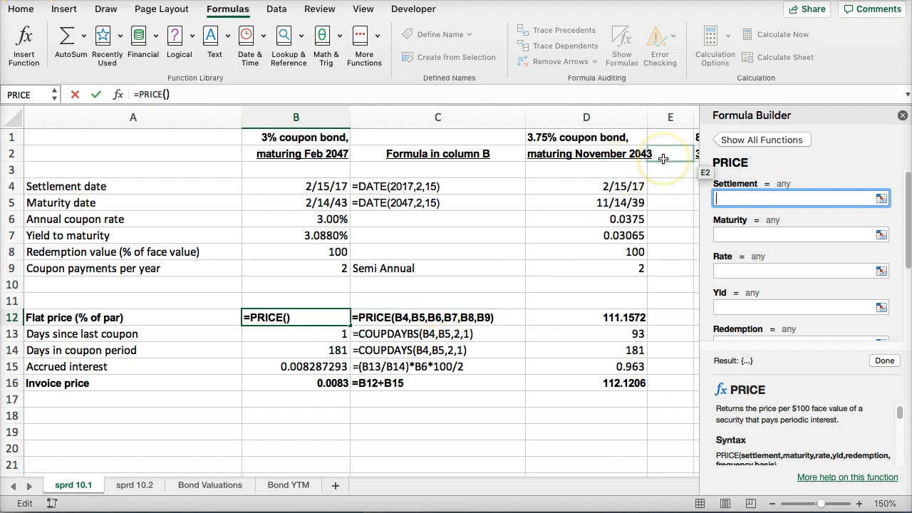
Set the PRICE arguments to B4 for settlement, B5 for maturity, B6 for rate and B7 for yield
{"action": "left_click", "coordinate": [276, 187]}
{"action": "left_click", "coordinate": [733, 234]}
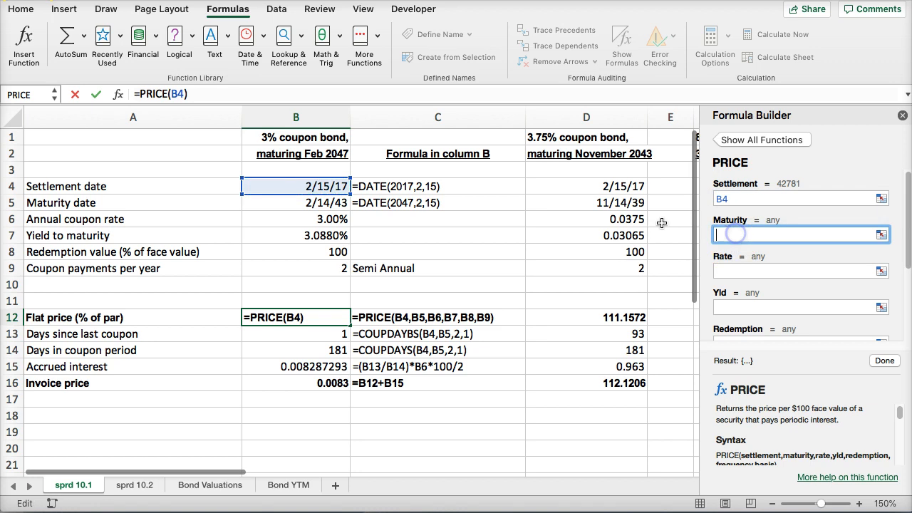
{"action": "left_click", "coordinate": [300, 203]}
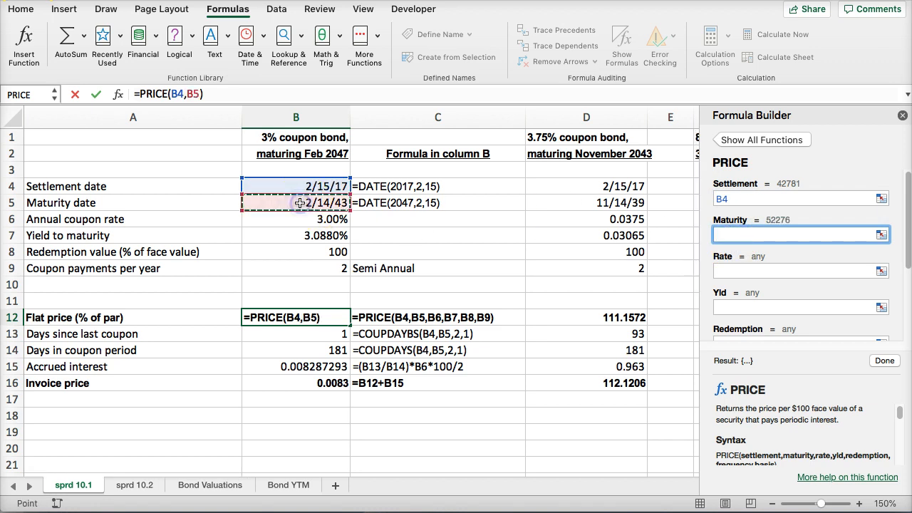
{"action": "left_click", "coordinate": [733, 270]}
{"action": "left_click", "coordinate": [257, 221]}
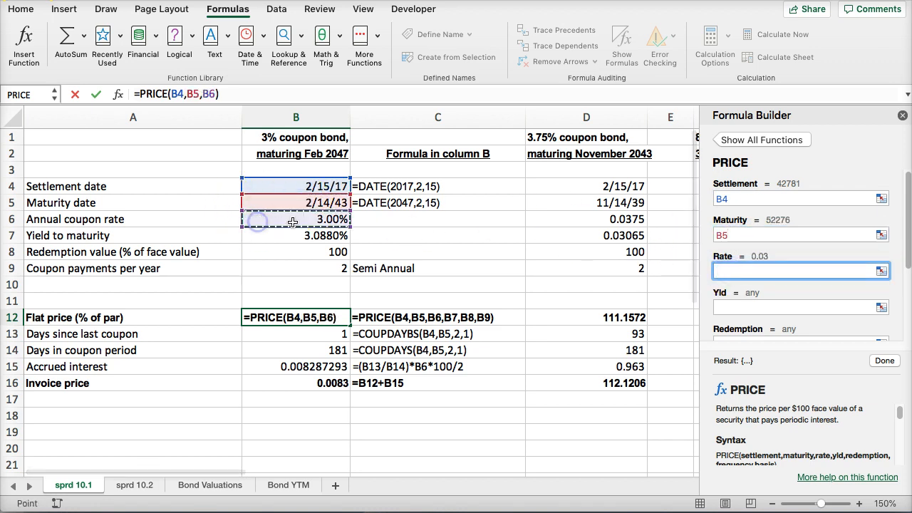
{"action": "left_click", "coordinate": [731, 307]}
{"action": "left_click", "coordinate": [258, 235]}
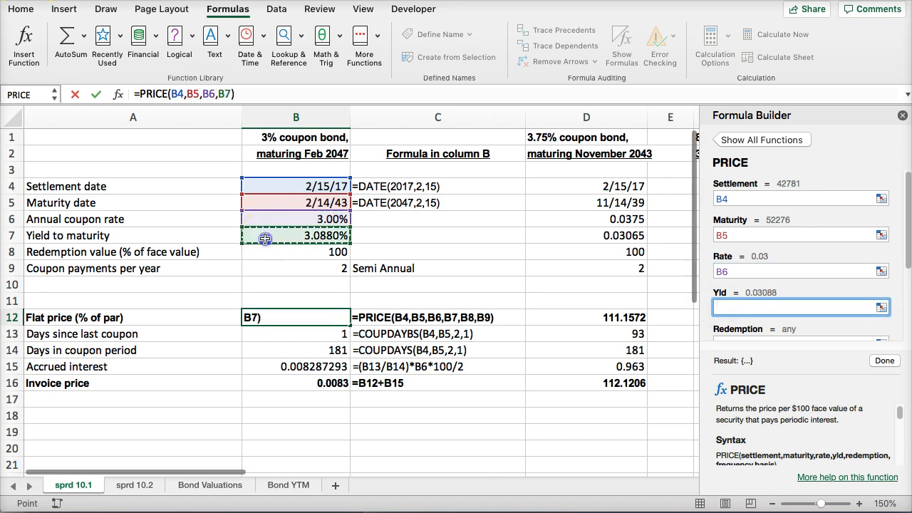
Set PRICE's redemption to B8 and frequency to B9, and complete the formula without a basis
{"action": "scroll", "coordinate": [766, 257], "scroll_direction": "down", "scroll_amount": 3}
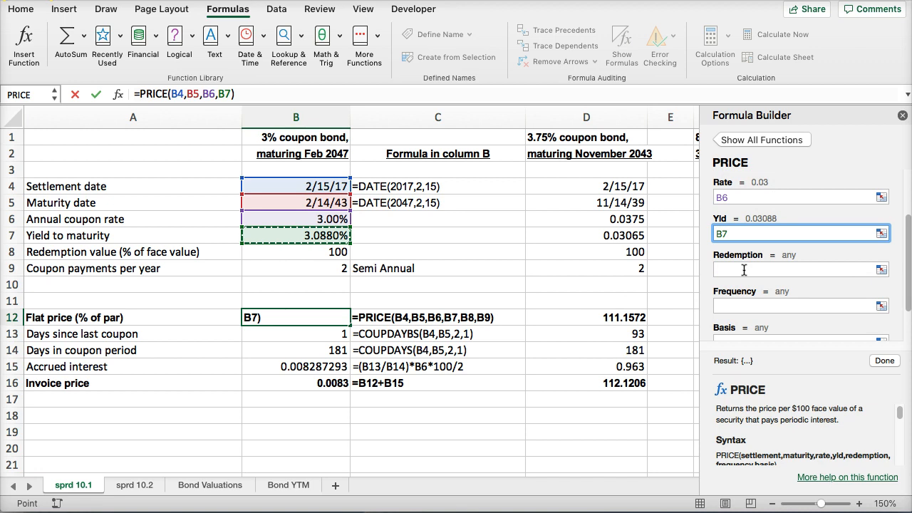
{"action": "left_click", "coordinate": [734, 267]}
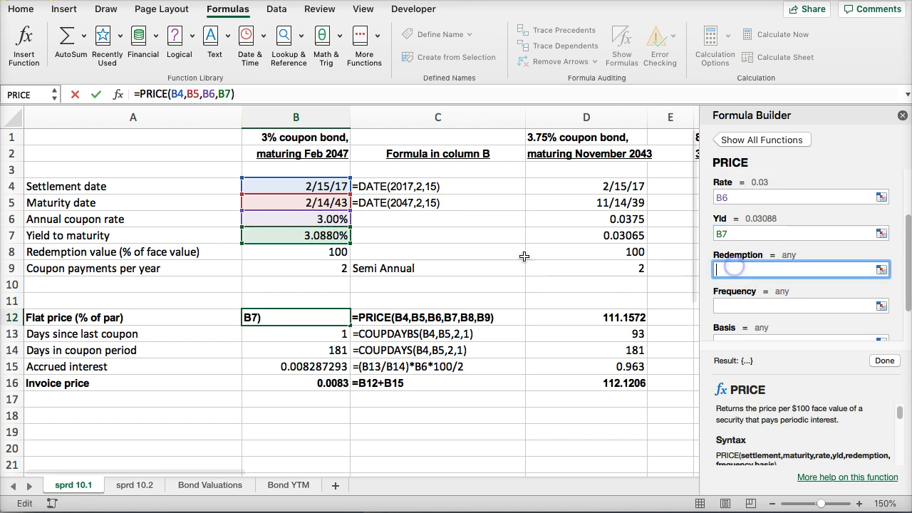
{"action": "left_click", "coordinate": [299, 252]}
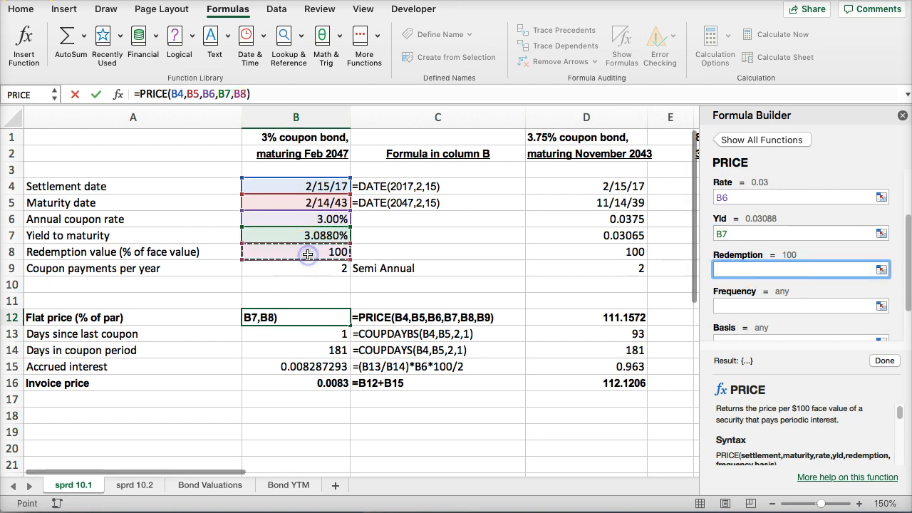
{"action": "left_click", "coordinate": [734, 307]}
{"action": "left_click", "coordinate": [299, 268]}
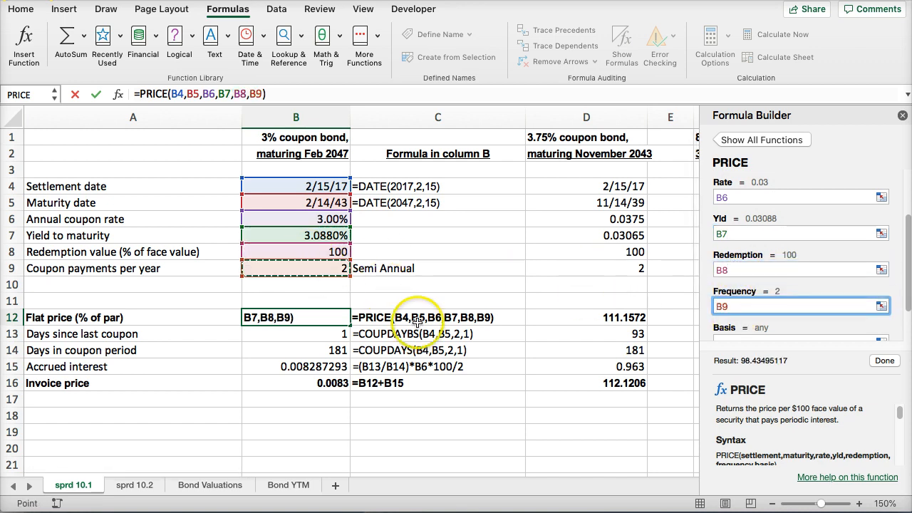
{"action": "left_click", "coordinate": [884, 360]}
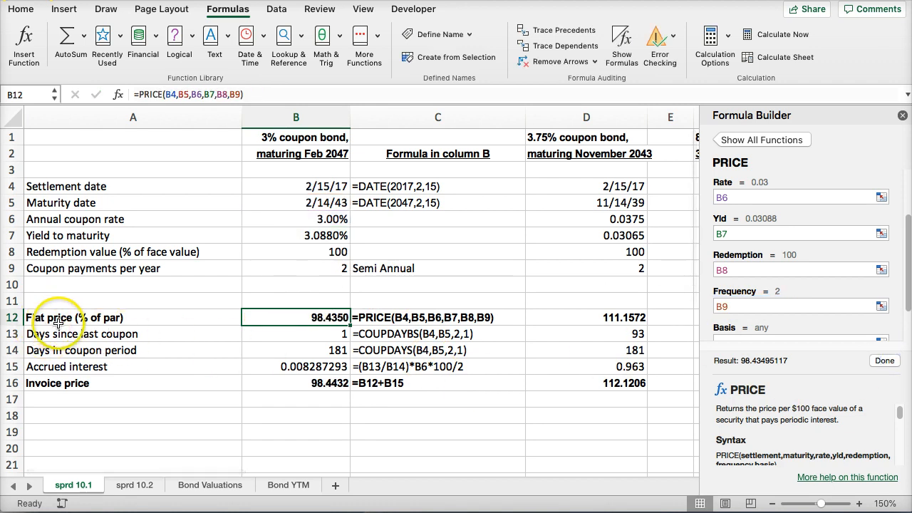
Review the formulas for days since last coupon, days in coupon period and accrued interest in B13:B15, and close the Formula Builder
{"action": "left_click", "coordinate": [272, 335]}
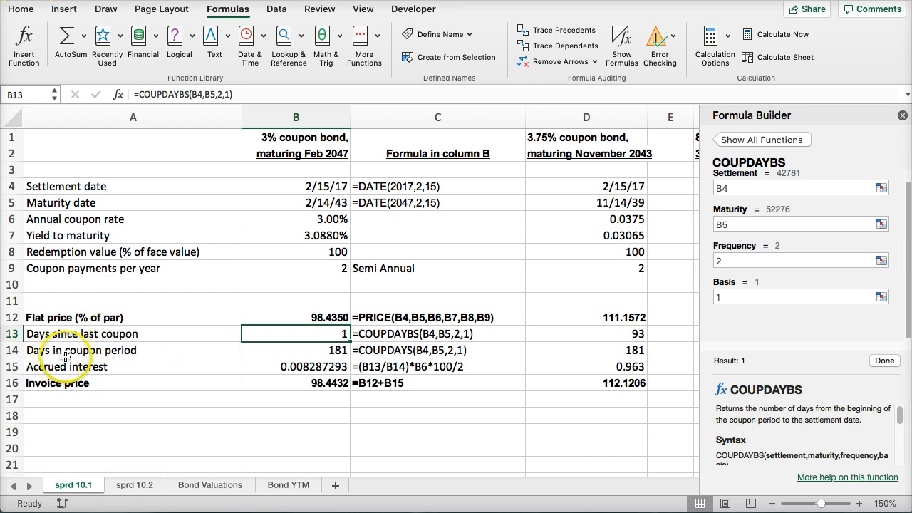
{"action": "left_click", "coordinate": [274, 350]}
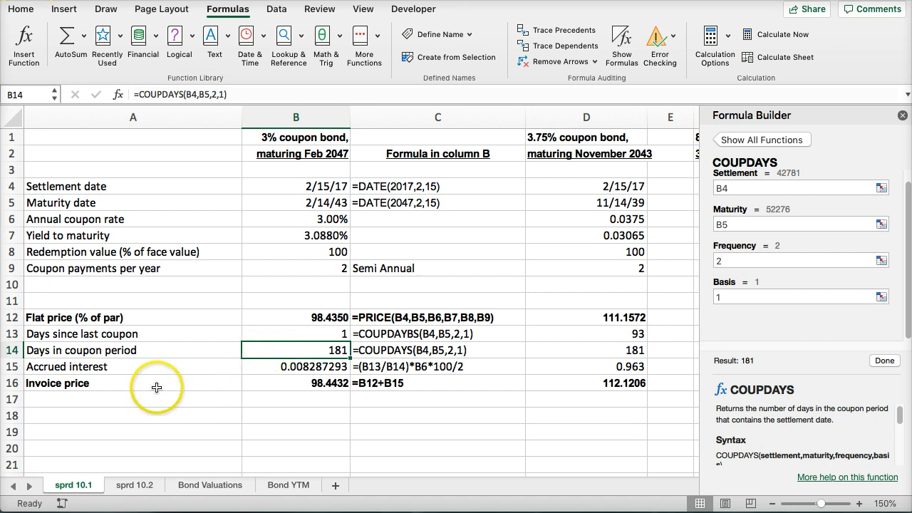
{"action": "left_click", "coordinate": [271, 370]}
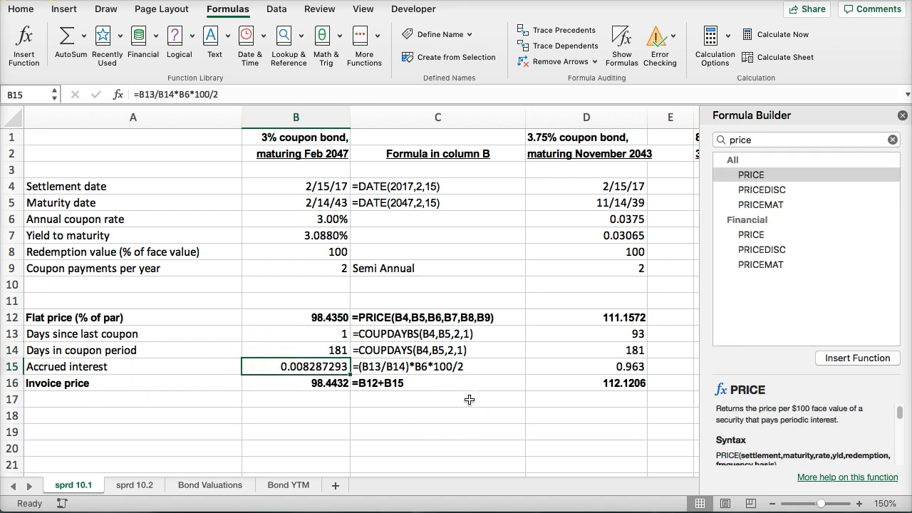
{"action": "left_click", "coordinate": [901, 118]}
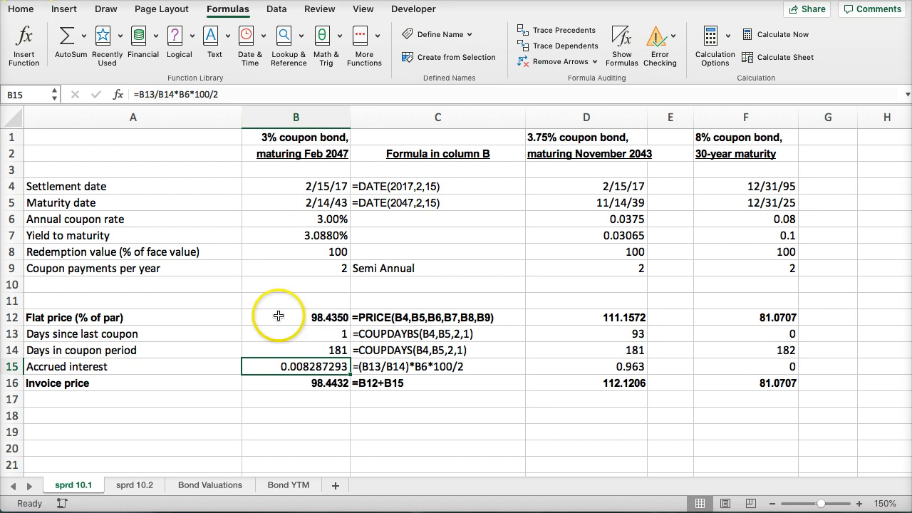
Format the accrued interest in B15 as a percentage with three decimal places
{"action": "left_click", "coordinate": [19, 9]}
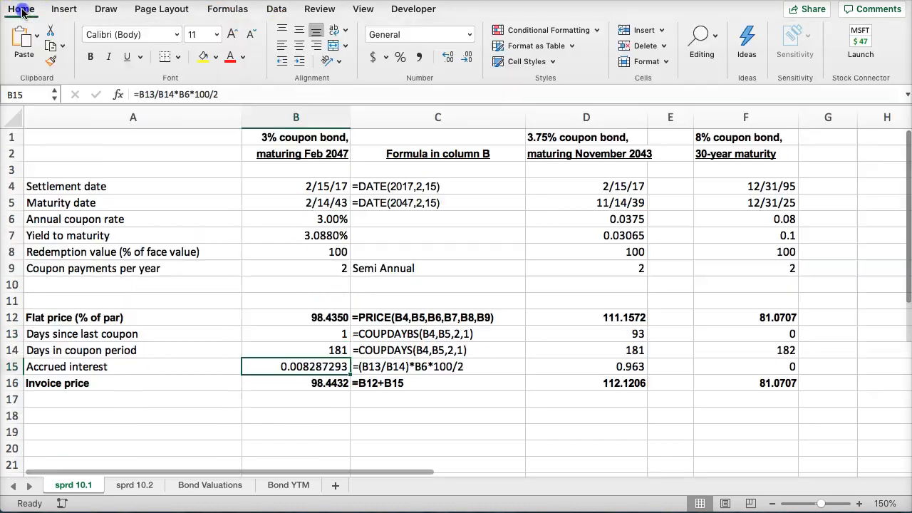
{"action": "left_click", "coordinate": [22, 9]}
{"action": "left_click", "coordinate": [22, 9]}
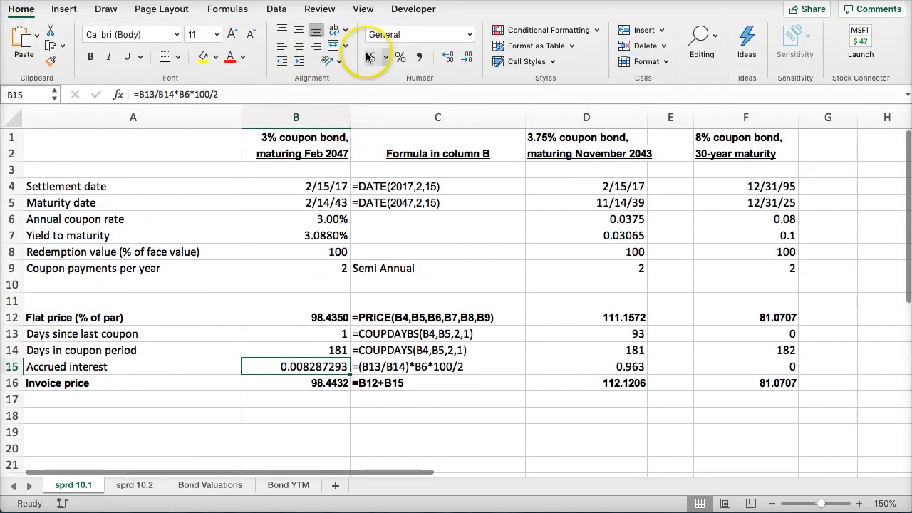
{"action": "left_click", "coordinate": [399, 57]}
{"action": "left_click", "coordinate": [446, 60]}
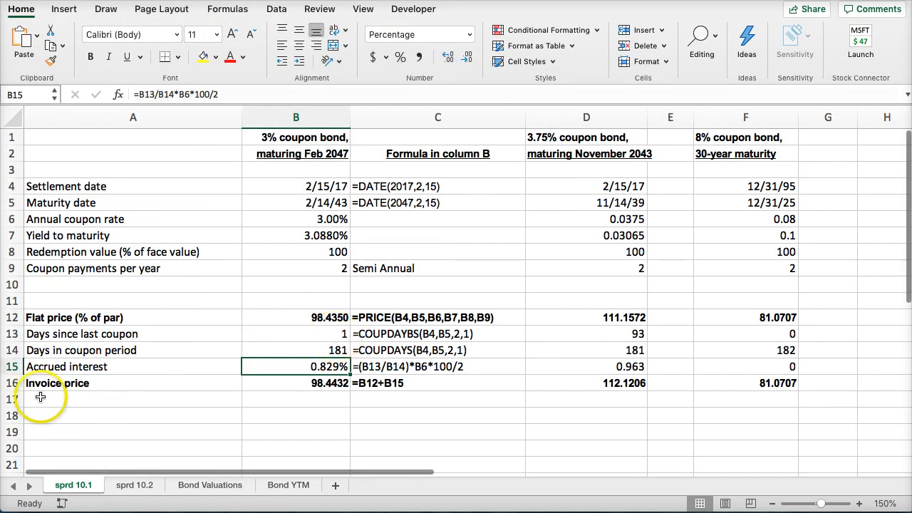
Examine the invoice price formula for the 3% coupon bond in B16
{"action": "left_click", "coordinate": [291, 383]}
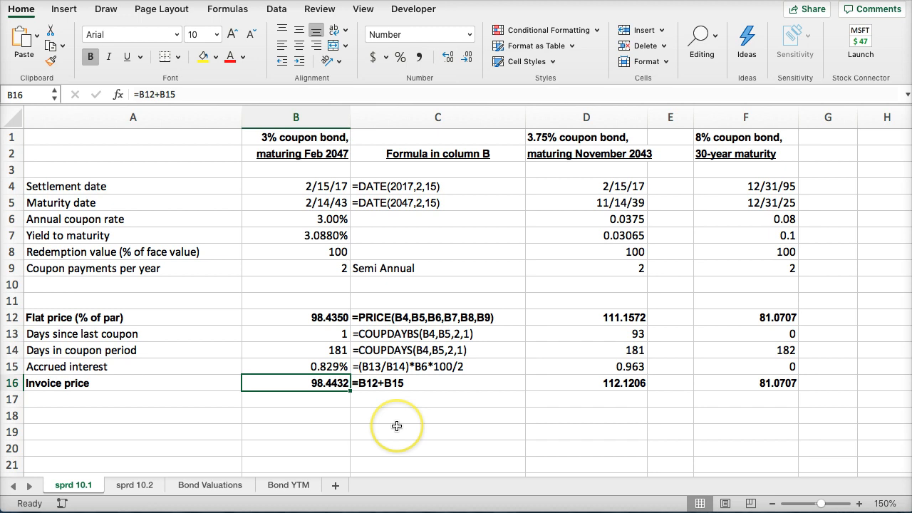
{"action": "left_click", "coordinate": [436, 431]}
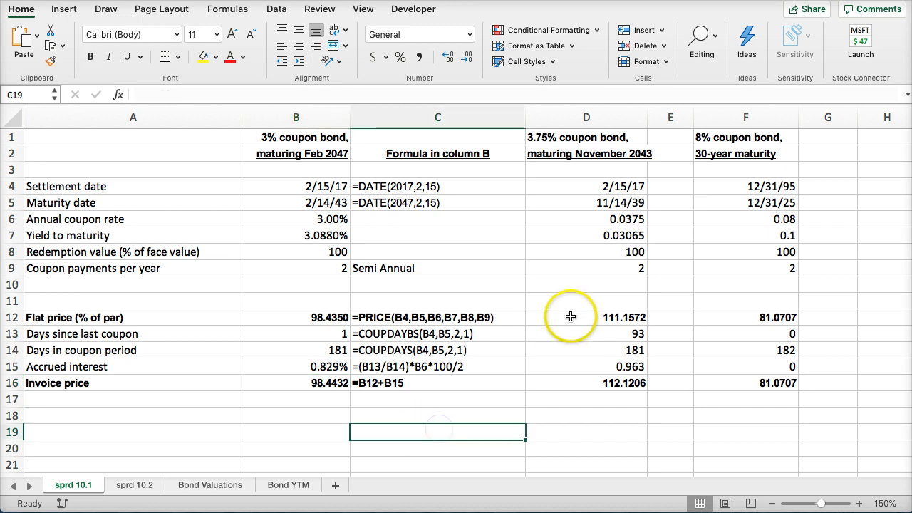
Examine the price, coupon-day, accrued interest and invoice price formulas for the 3.75% and 8% coupon bonds in columns D and F
{"action": "left_click", "coordinate": [570, 317]}
{"action": "left_click", "coordinate": [571, 333]}
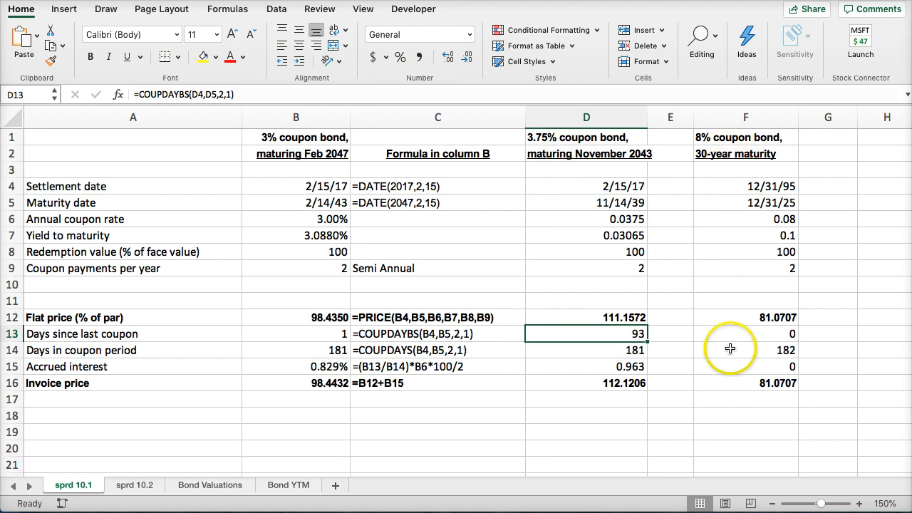
{"action": "left_click", "coordinate": [749, 316]}
{"action": "left_click", "coordinate": [750, 364]}
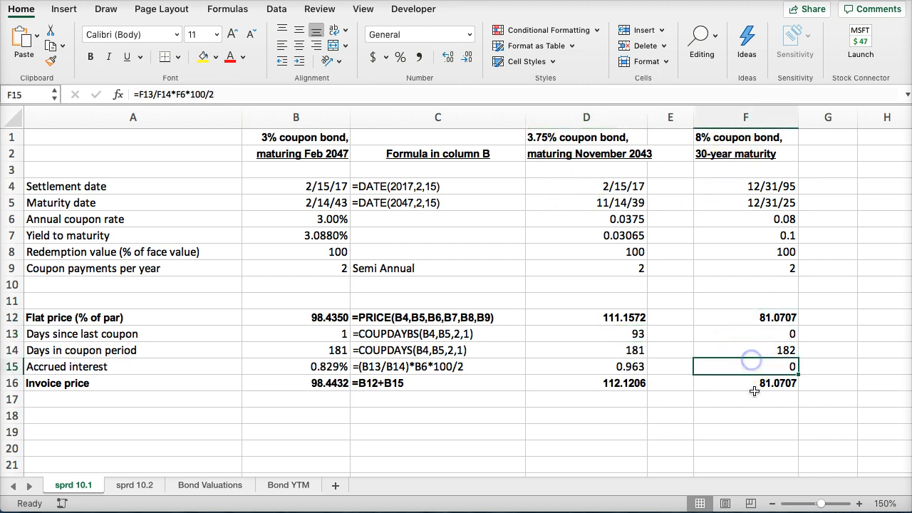
{"action": "left_click", "coordinate": [754, 397]}
{"action": "left_click", "coordinate": [580, 380]}
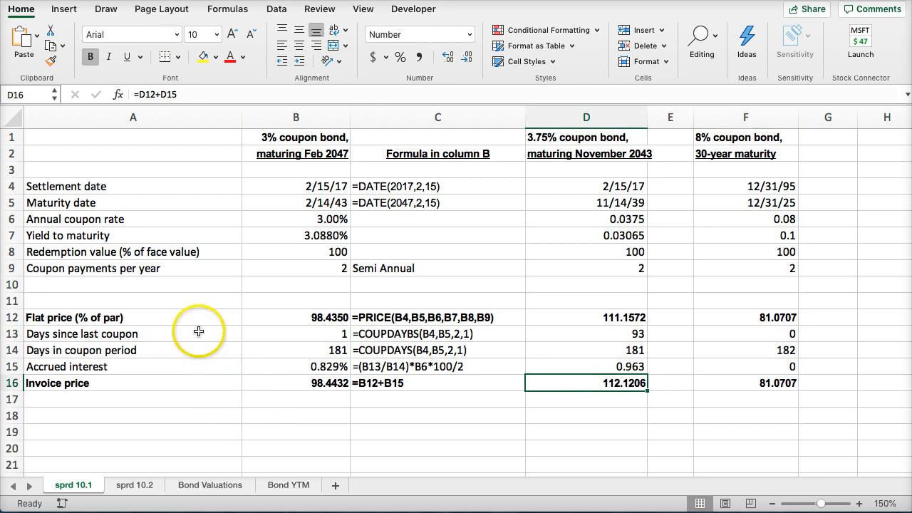
Open the sprd 10.2 sheet and apply all borders to the bond input table in A3:D8
{"action": "left_click", "coordinate": [123, 485]}
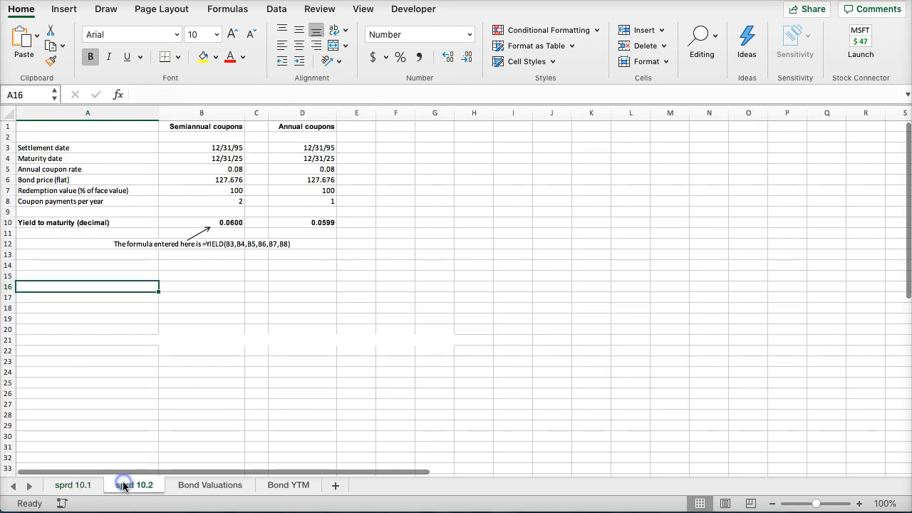
{"action": "left_click", "coordinate": [859, 504]}
{"action": "left_click", "coordinate": [858, 503]}
{"action": "left_click", "coordinate": [858, 504]}
{"action": "left_click", "coordinate": [858, 504]}
{"action": "left_click", "coordinate": [858, 503]}
{"action": "left_click", "coordinate": [858, 504]}
{"action": "left_click", "coordinate": [858, 503]}
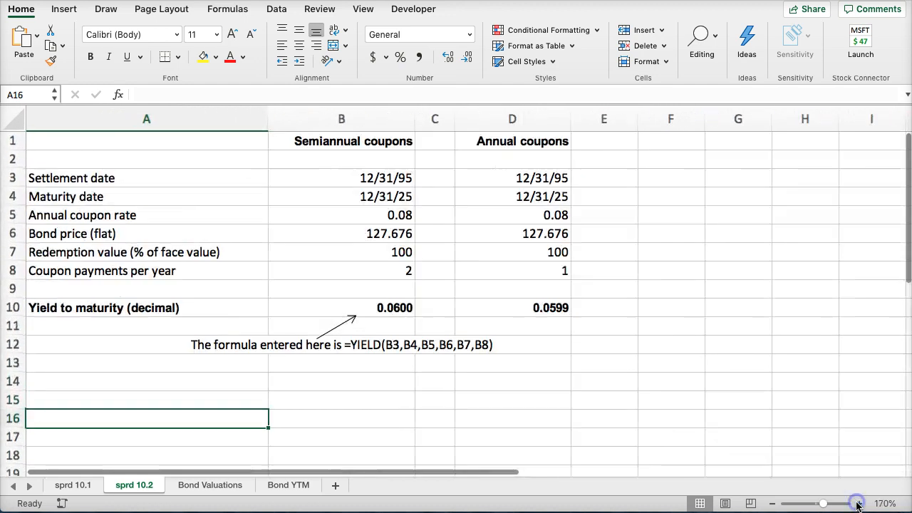
{"action": "left_click", "coordinate": [858, 504]}
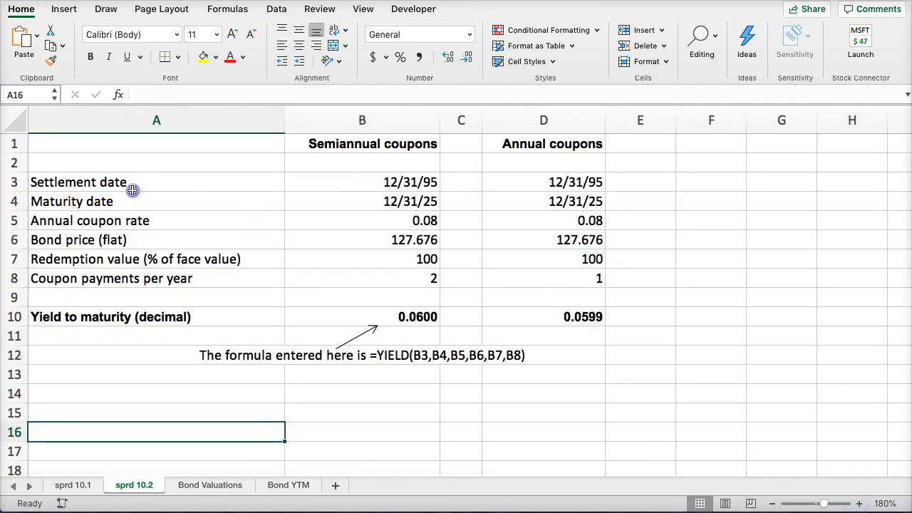
{"action": "left_click_drag", "start_coordinate": [88, 180], "coordinate": [505, 280]}
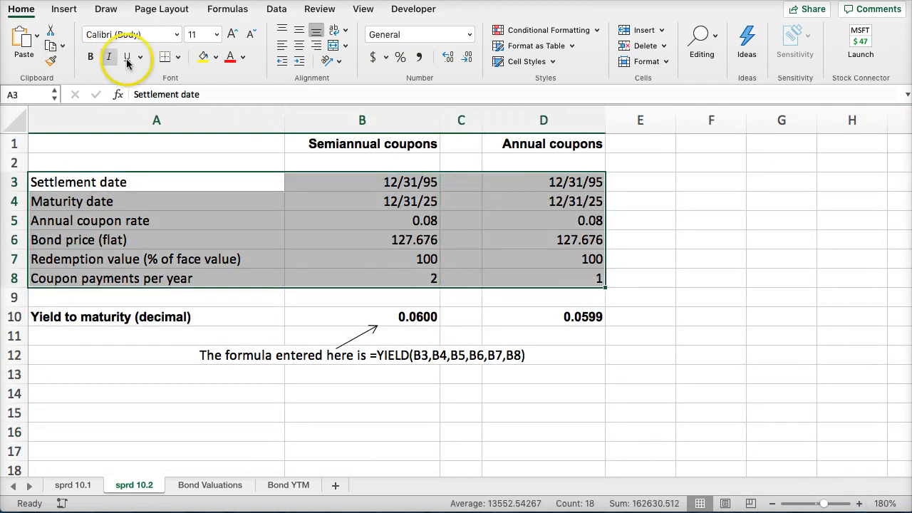
{"action": "left_click", "coordinate": [178, 57]}
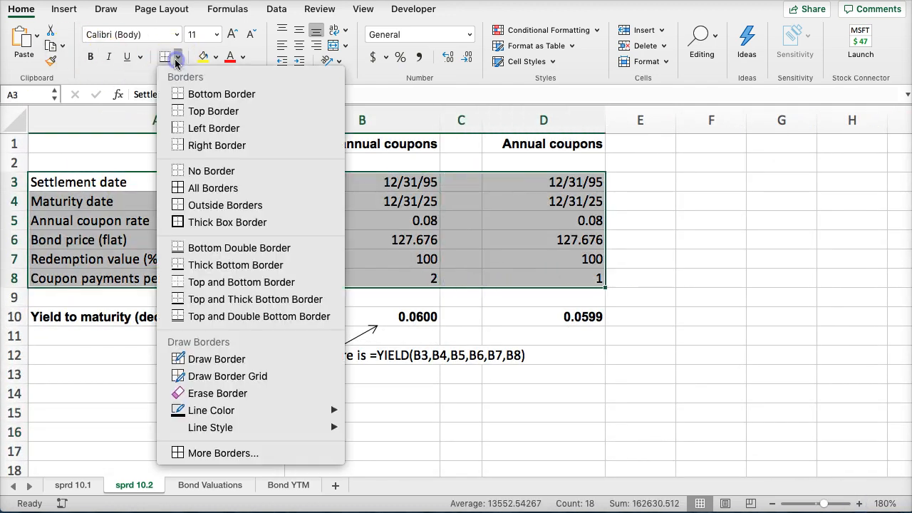
{"action": "left_click", "coordinate": [175, 188]}
Apply all borders to the yield to maturity cells B10:D10 and format them as percentages with four decimal places
{"action": "left_click_drag", "start_coordinate": [325, 319], "coordinate": [542, 328]}
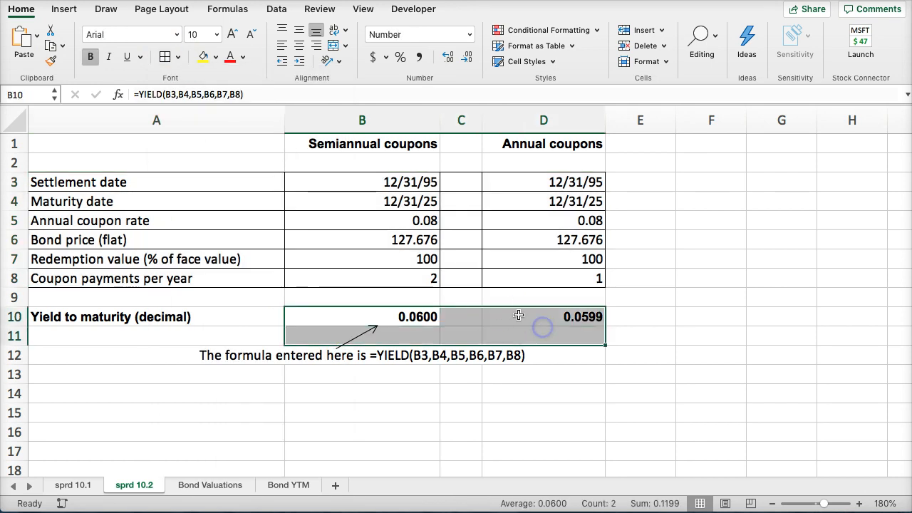
{"action": "left_click", "coordinate": [494, 312]}
{"action": "left_click_drag", "start_coordinate": [399, 314], "coordinate": [532, 315]}
{"action": "left_click", "coordinate": [164, 58]}
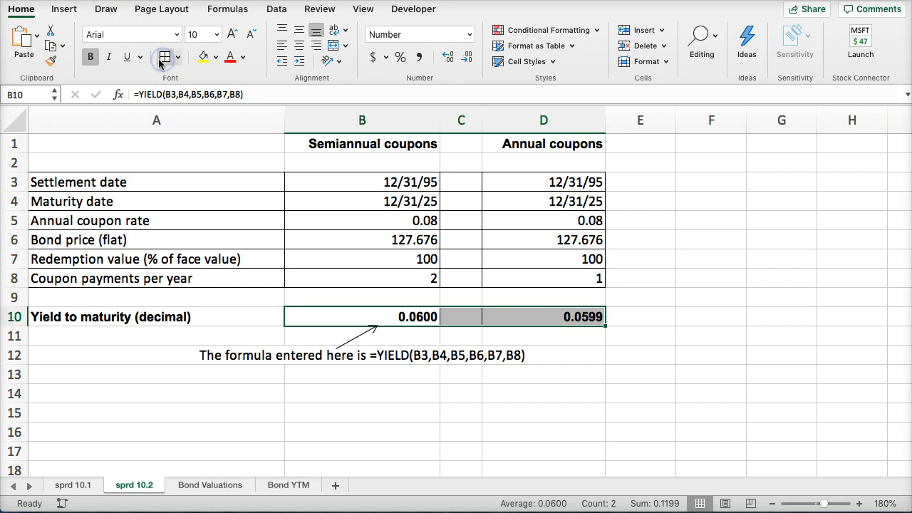
{"action": "left_click", "coordinate": [399, 56]}
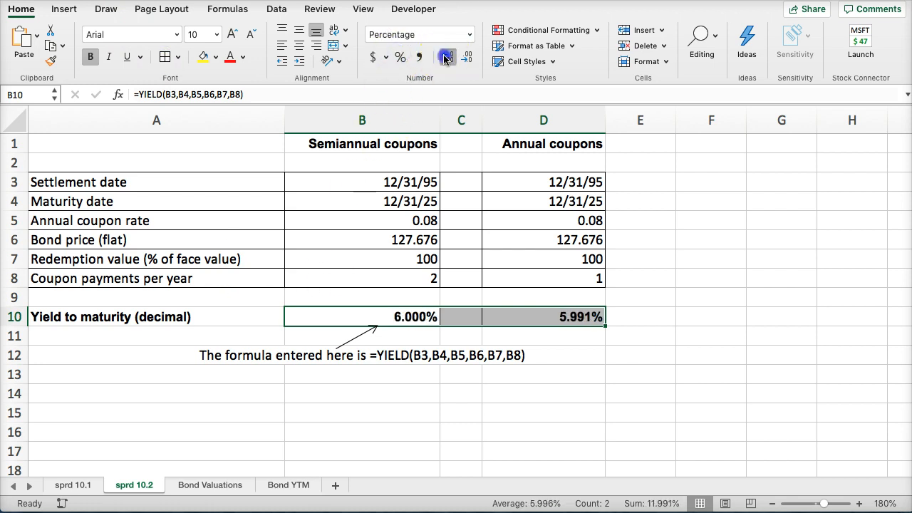
{"action": "left_click", "coordinate": [279, 389]}
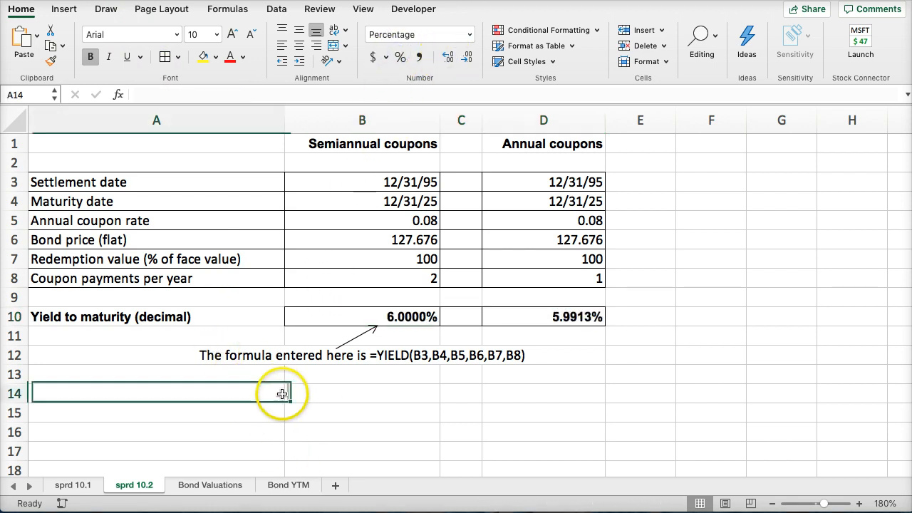
Review the arguments of the semiannual bond's YIELD formula in B10 with the Formula Builder, from settlement through basis
{"action": "left_click", "coordinate": [316, 316]}
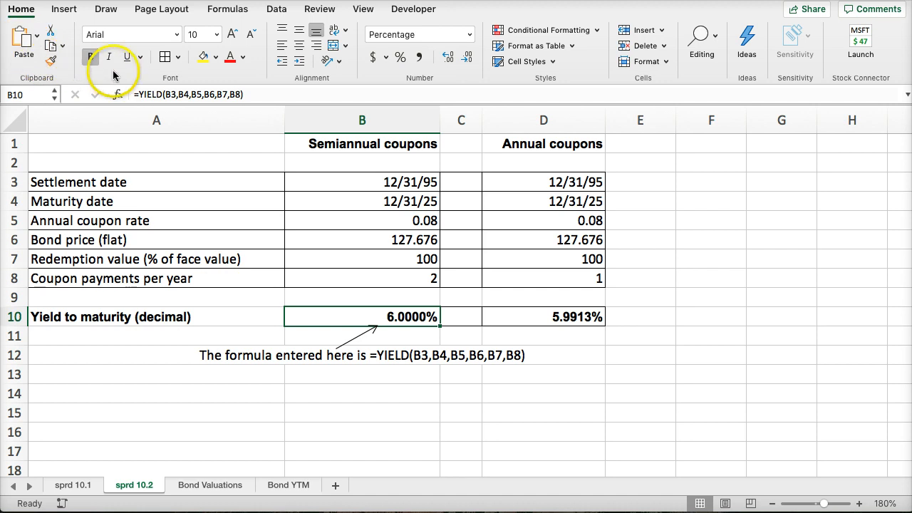
{"action": "left_click", "coordinate": [215, 10]}
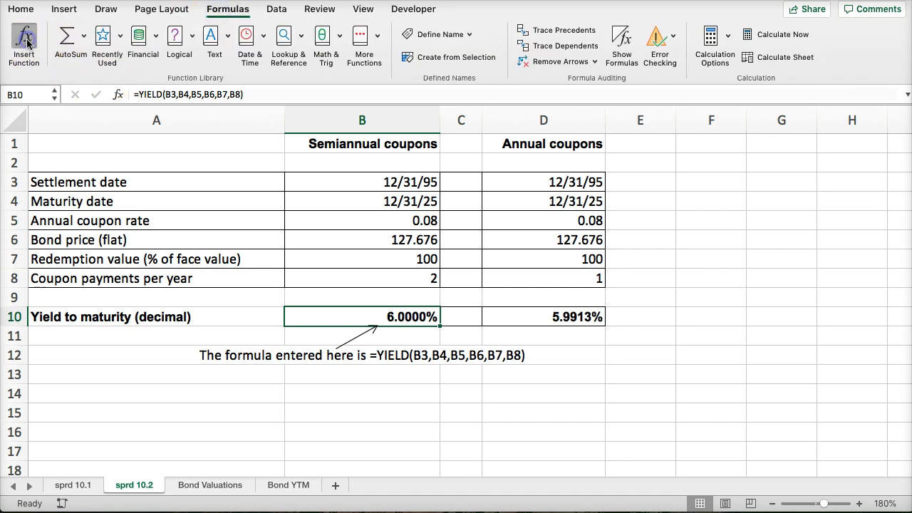
{"action": "left_click", "coordinate": [26, 43]}
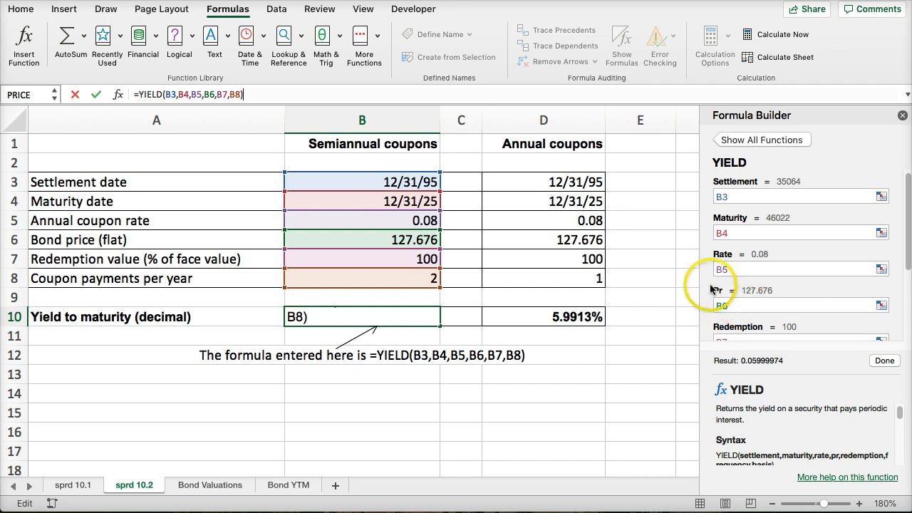
{"action": "scroll", "coordinate": [741, 306], "scroll_direction": "down", "scroll_amount": 2}
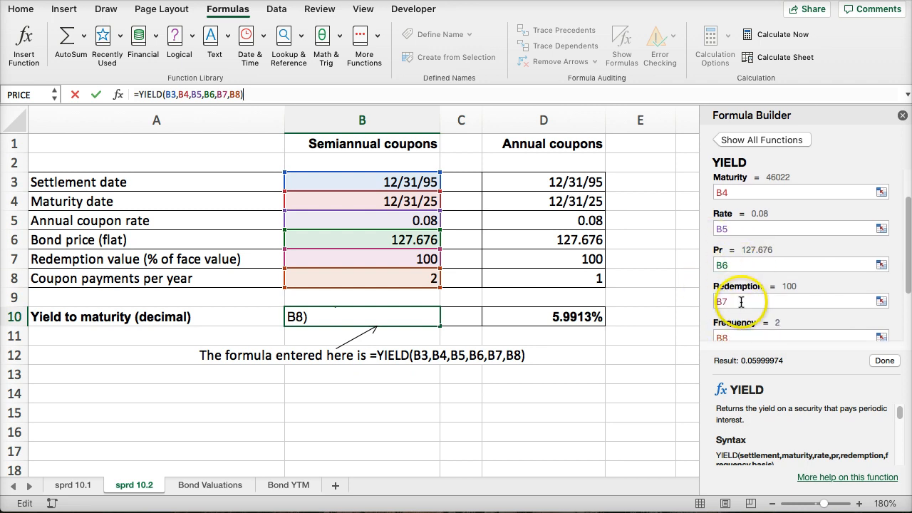
{"action": "scroll", "coordinate": [738, 302], "scroll_direction": "down", "scroll_amount": 1}
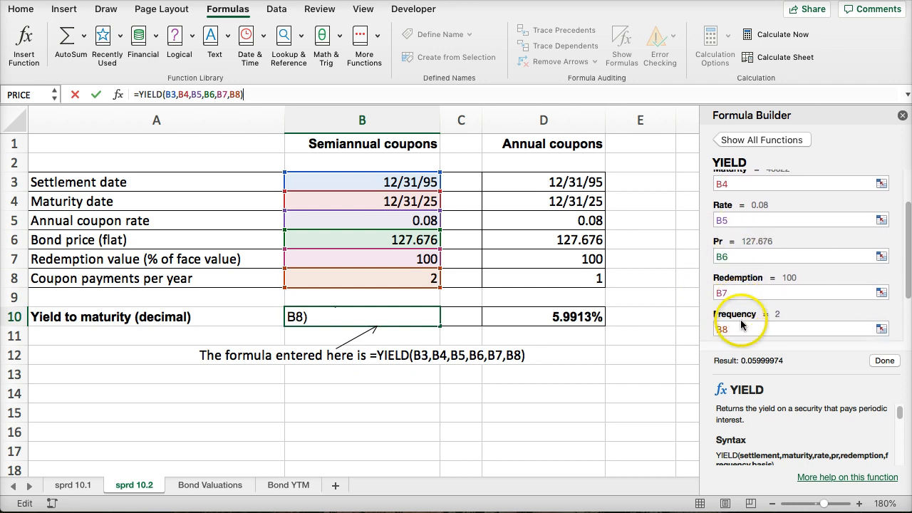
{"action": "scroll", "coordinate": [737, 330], "scroll_direction": "down", "scroll_amount": 3}
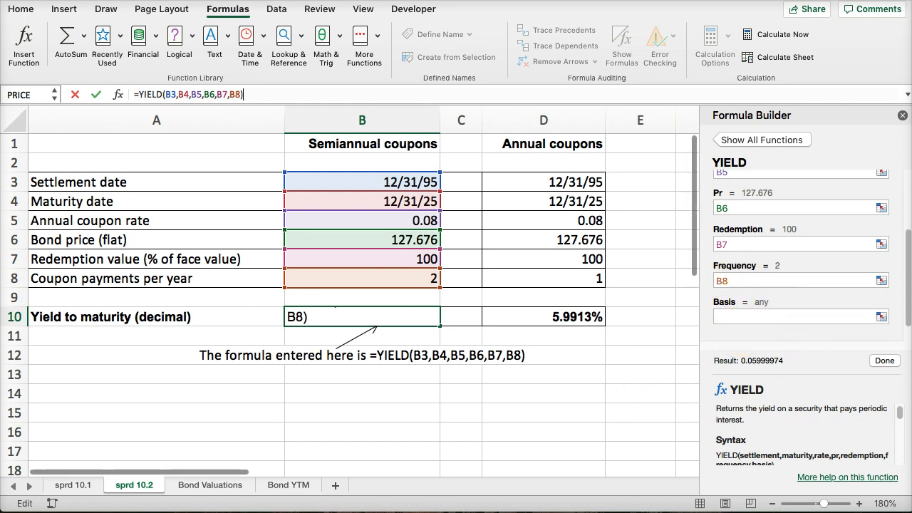
{"action": "left_click", "coordinate": [883, 360]}
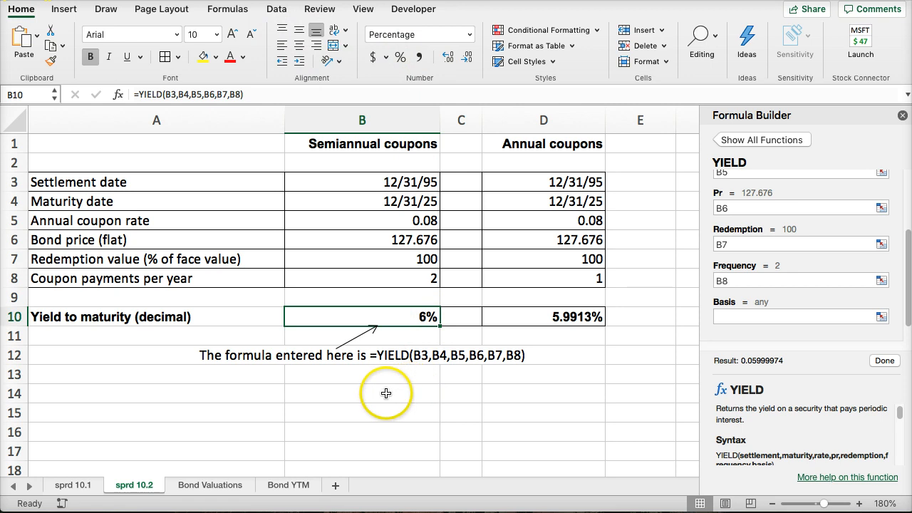
Clear the formula in B10, search the Formula Builder for "yield" and insert the YIELD function there
{"action": "key", "text": "Delete"}
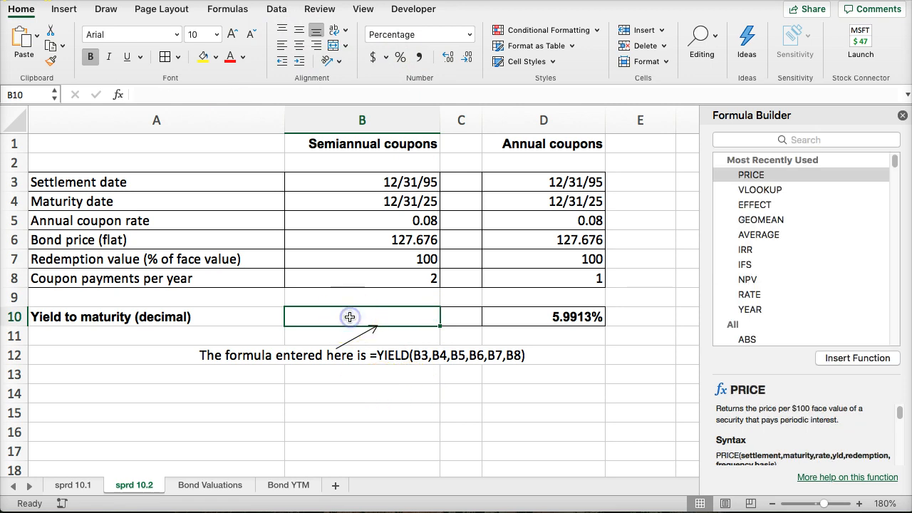
{"action": "left_click", "coordinate": [755, 141]}
{"action": "type", "text": "ye"}
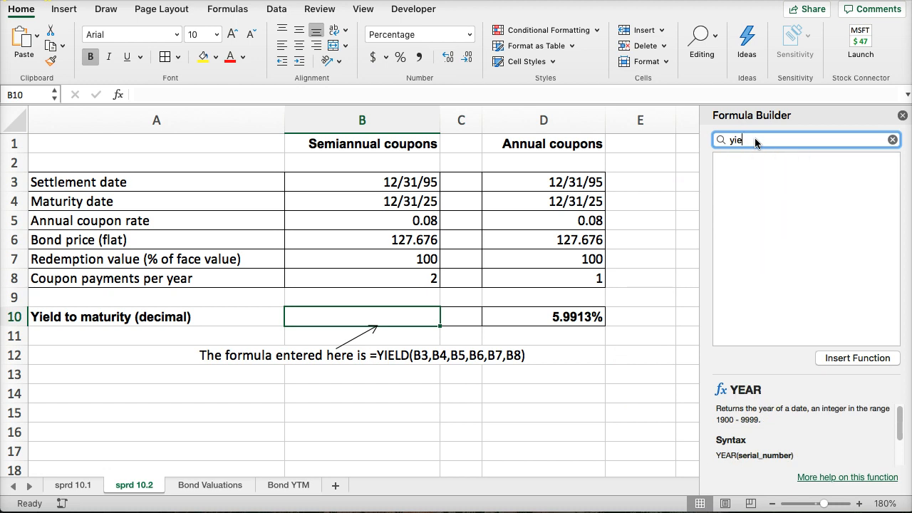
{"action": "double_click", "coordinate": [746, 175]}
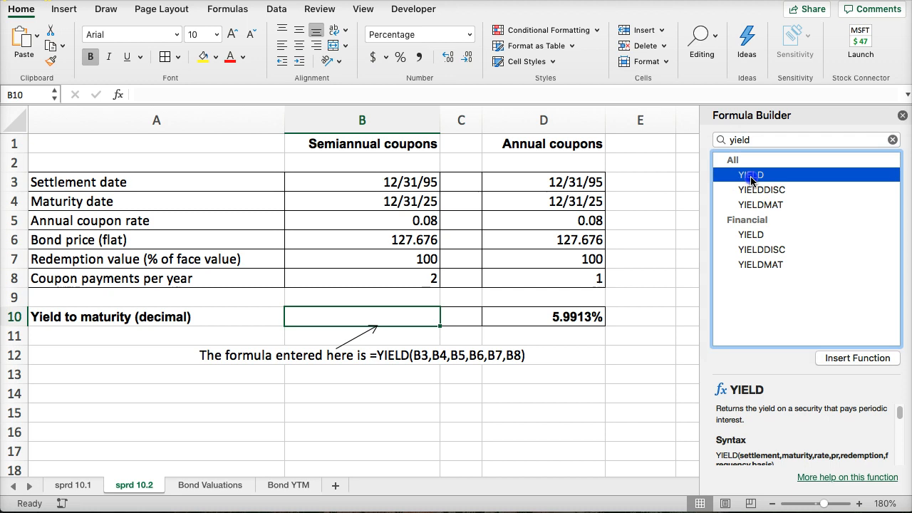
Set YIELD's settlement to B3, maturity to B4 and rate to B5
{"action": "left_click", "coordinate": [315, 180]}
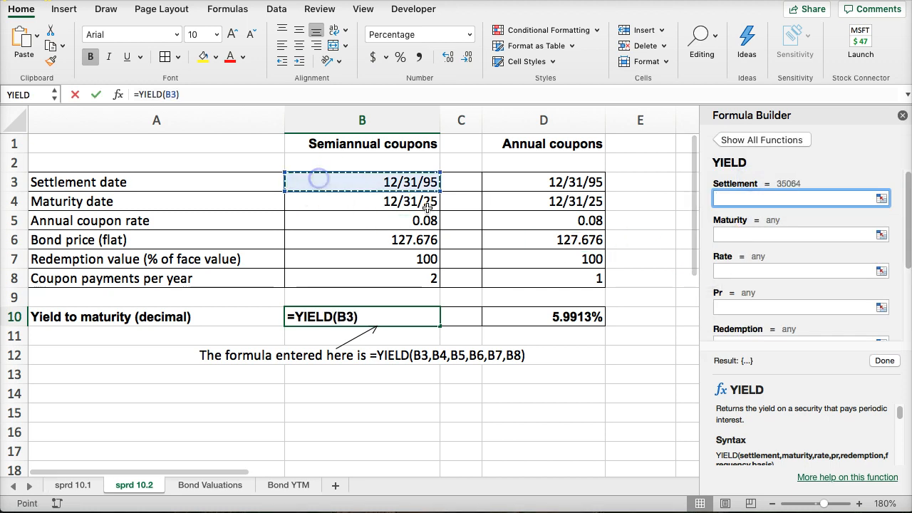
{"action": "left_click", "coordinate": [738, 232]}
{"action": "left_click", "coordinate": [397, 199]}
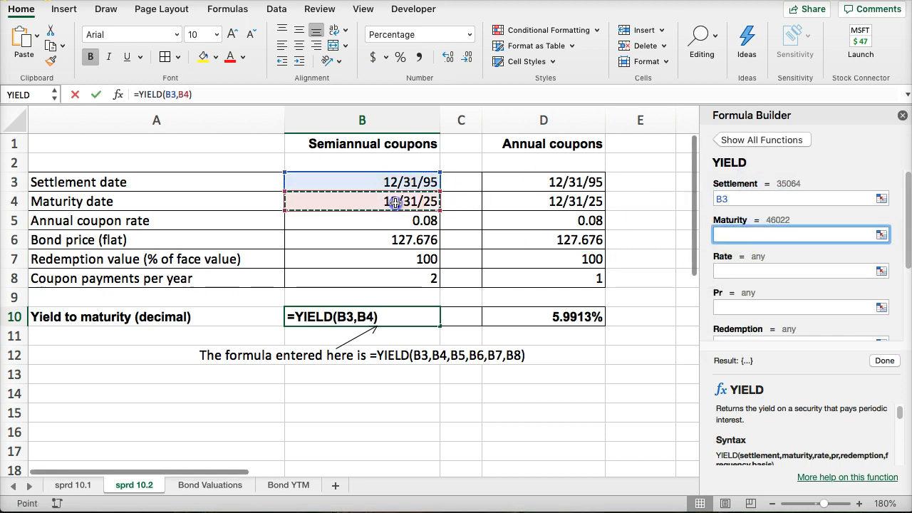
{"action": "left_click", "coordinate": [723, 269]}
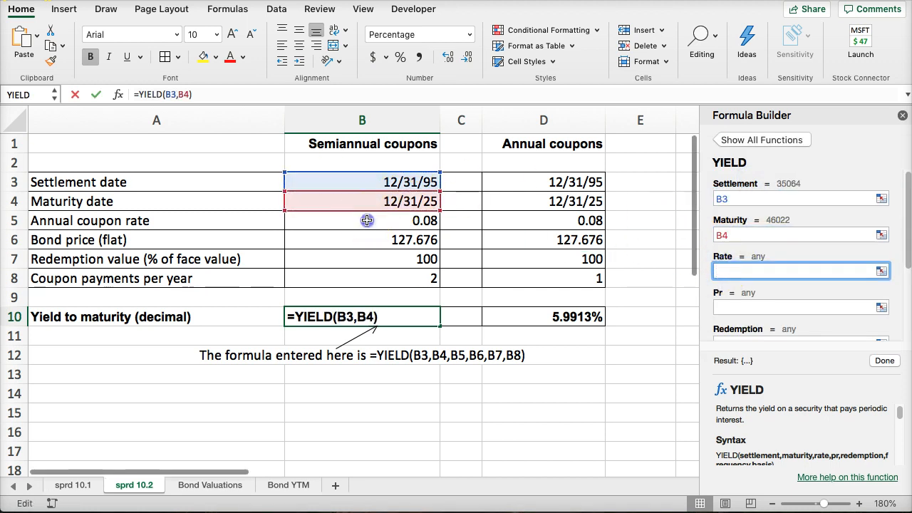
{"action": "left_click", "coordinate": [366, 221]}
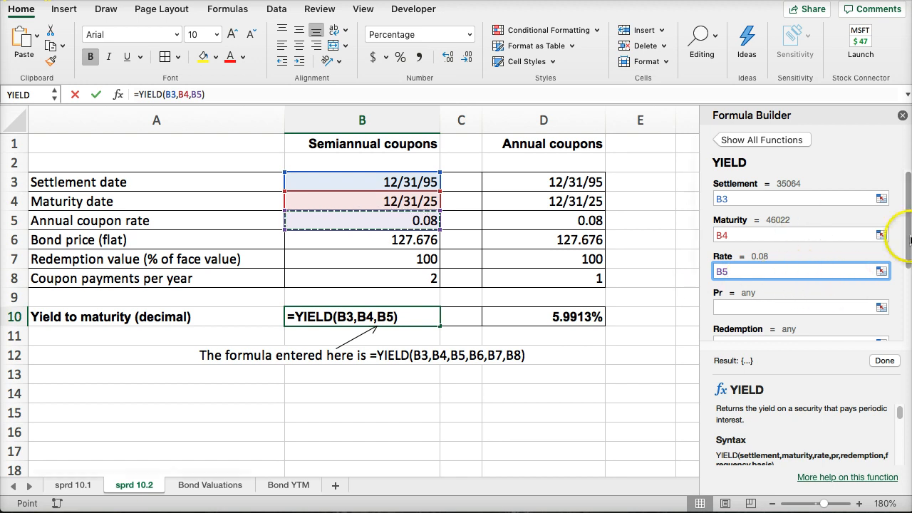
Set YIELD's price to B6, redemption to B7 and frequency to B8, and complete the formula without a basis
{"action": "scroll", "coordinate": [801, 235], "scroll_direction": "down", "scroll_amount": 3}
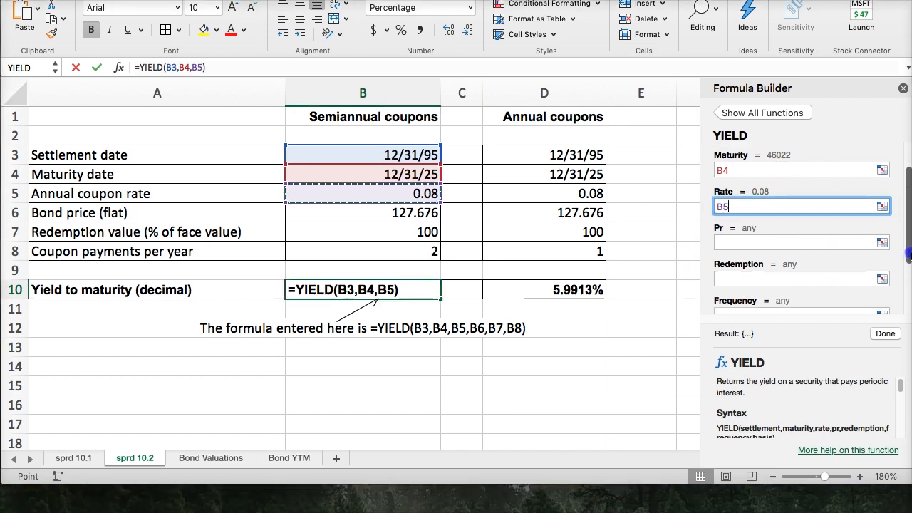
{"action": "left_click", "coordinate": [753, 190]}
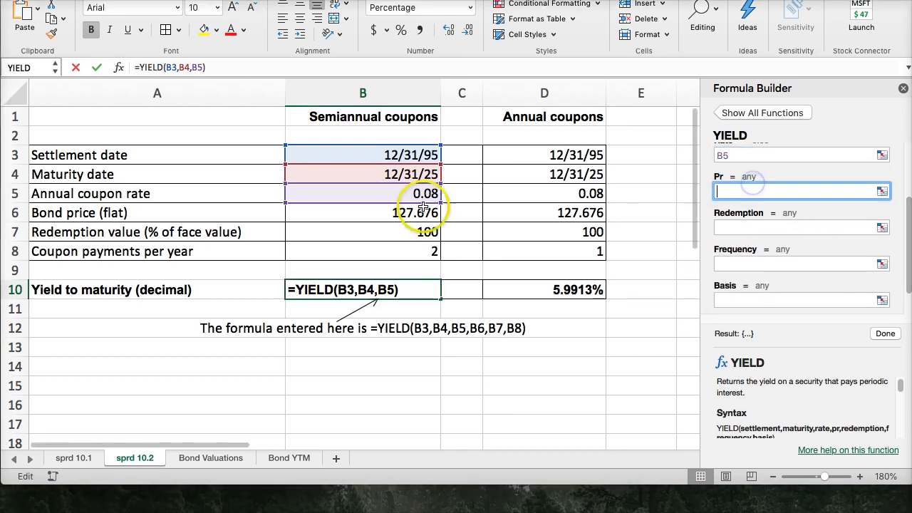
{"action": "left_click", "coordinate": [348, 214]}
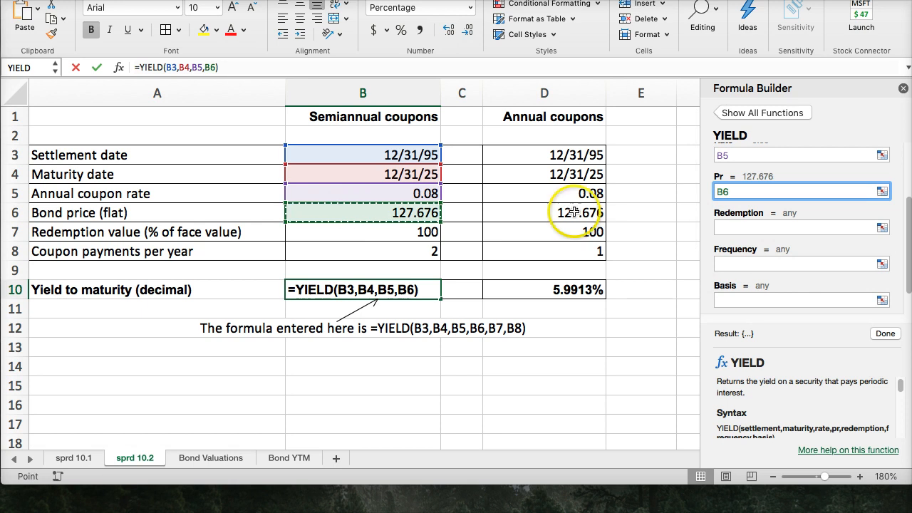
{"action": "left_click", "coordinate": [728, 228]}
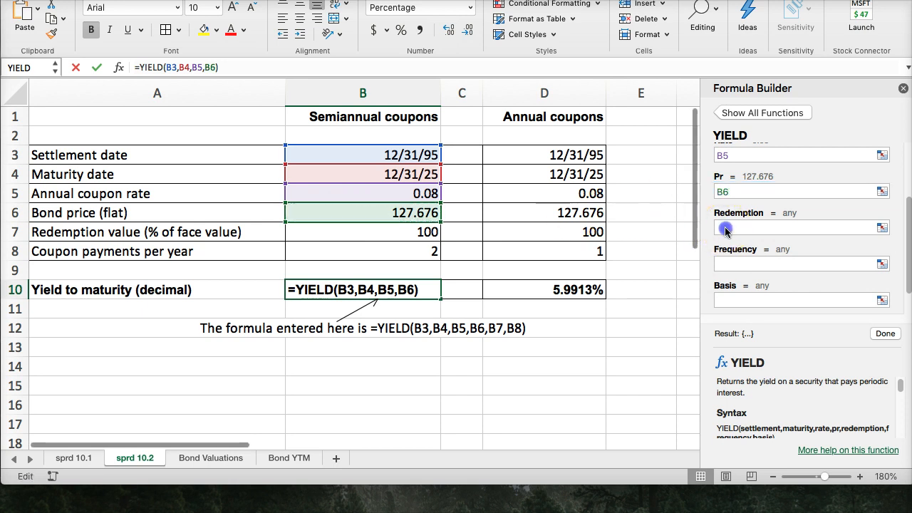
{"action": "left_click", "coordinate": [345, 233]}
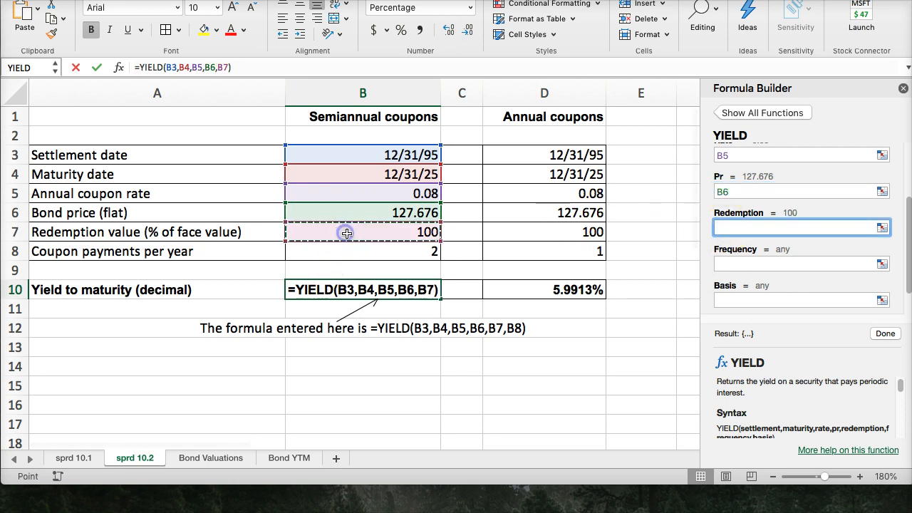
{"action": "left_click", "coordinate": [726, 265]}
{"action": "left_click", "coordinate": [385, 250]}
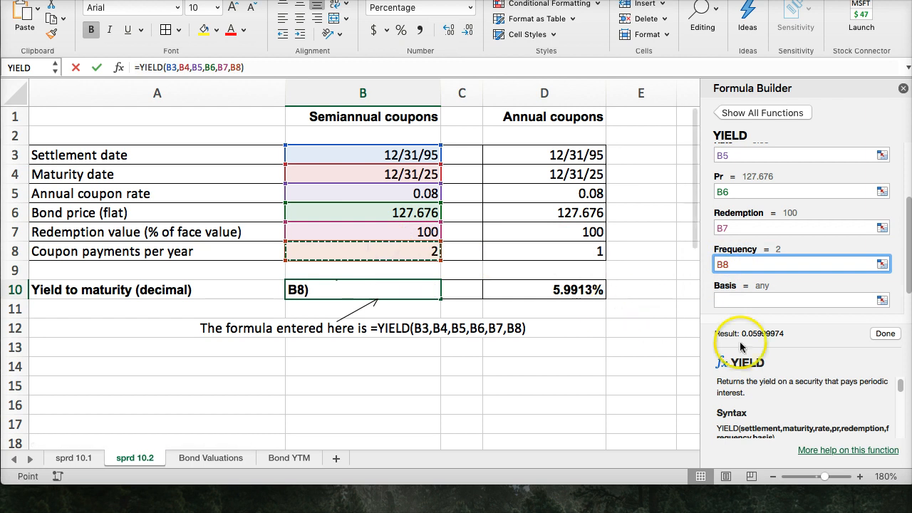
{"action": "left_click", "coordinate": [883, 333]}
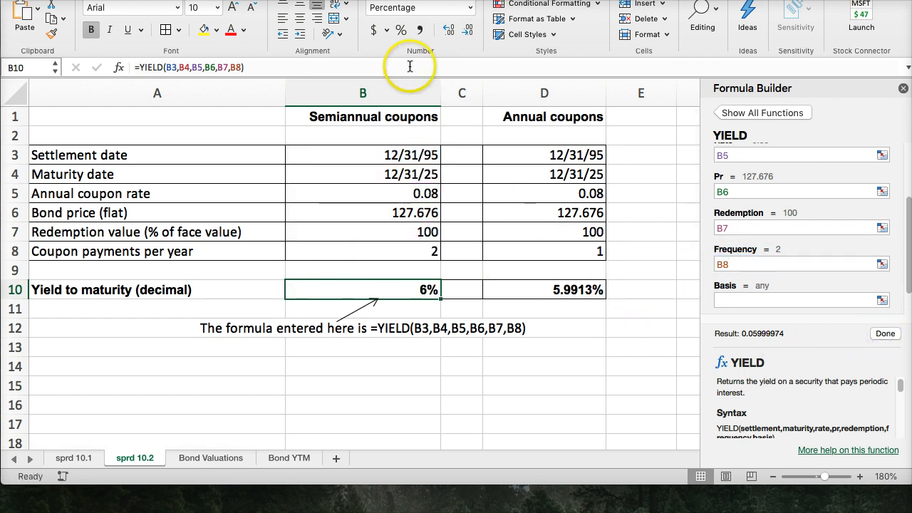
Show the semiannual and annual yields in B10 and D10 as percentages with seven decimal places
{"action": "left_click", "coordinate": [446, 35]}
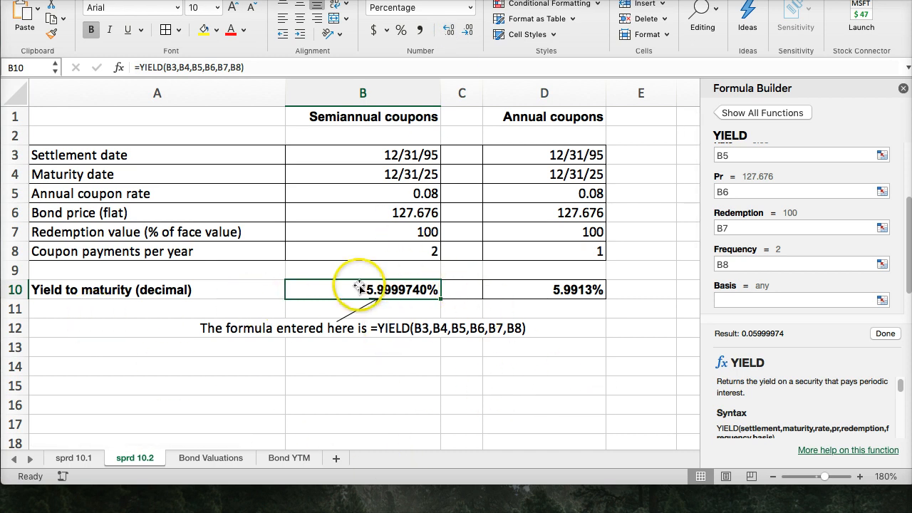
{"action": "left_click", "coordinate": [531, 290]}
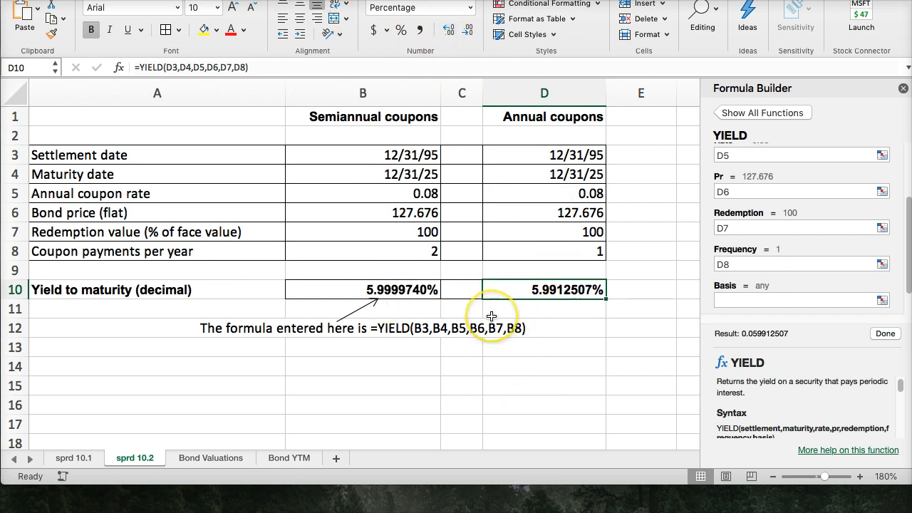
Close the Formula Builder and switch to the Bond Valuations sheet
{"action": "left_click", "coordinate": [494, 369]}
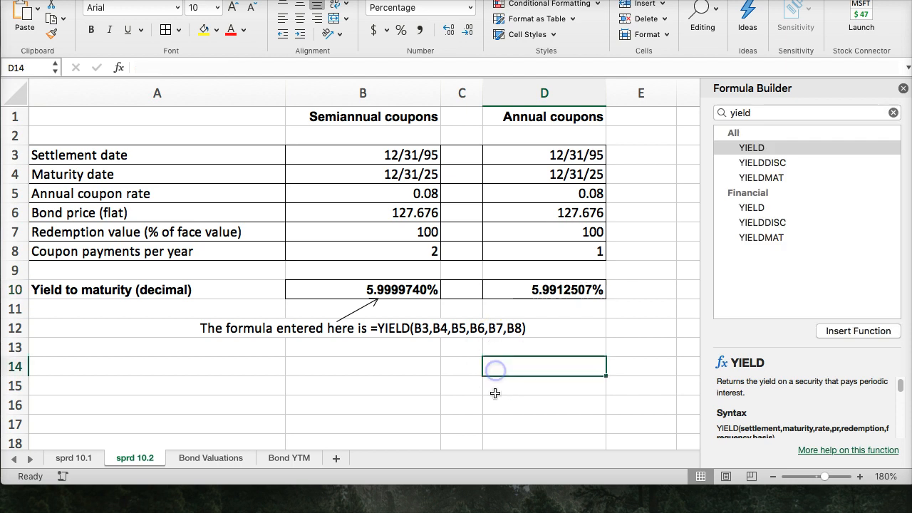
{"action": "left_click", "coordinate": [901, 89]}
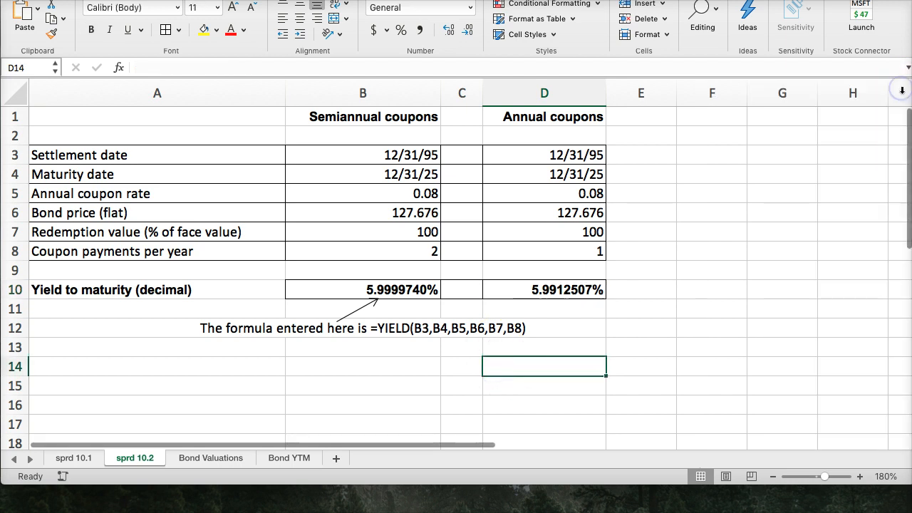
{"action": "left_click", "coordinate": [197, 454]}
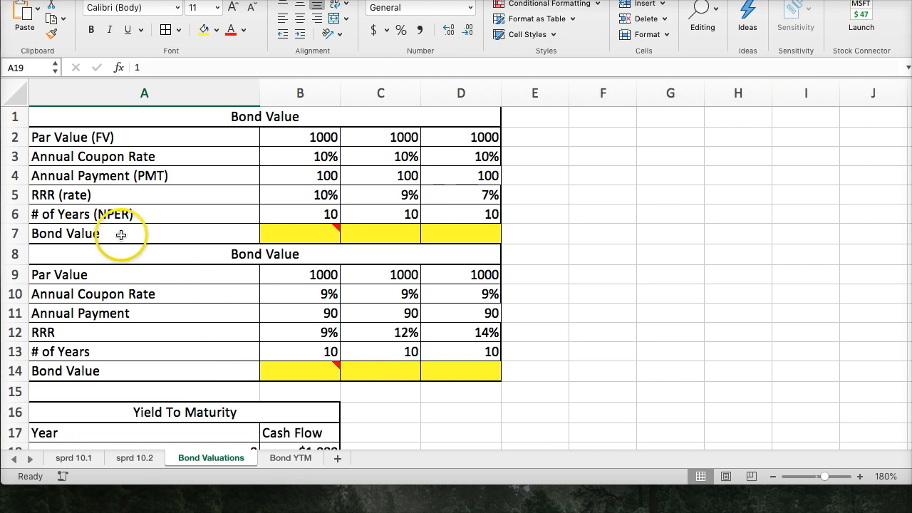
Search the Formula Builder for "pv" and insert the PV function in B7, the first Bond Value cell
{"action": "mouse_move", "coordinate": [311, 235]}
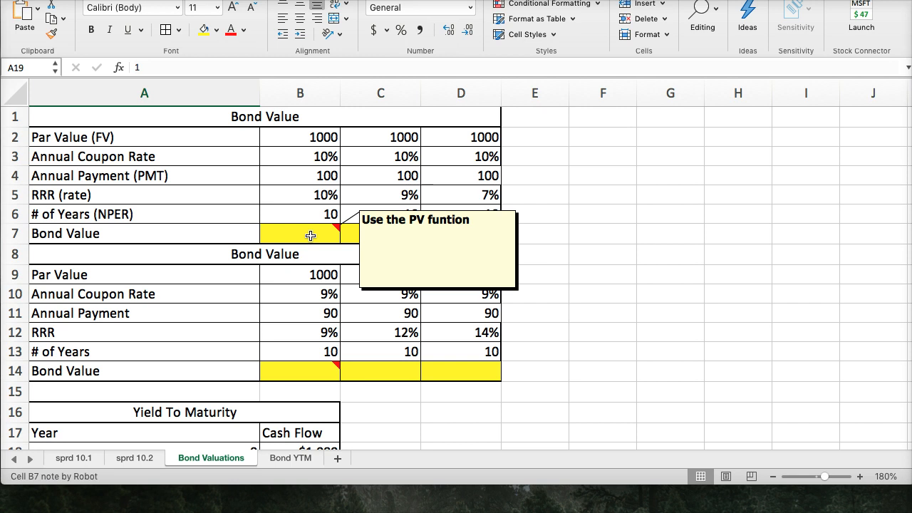
{"action": "left_click", "coordinate": [314, 234]}
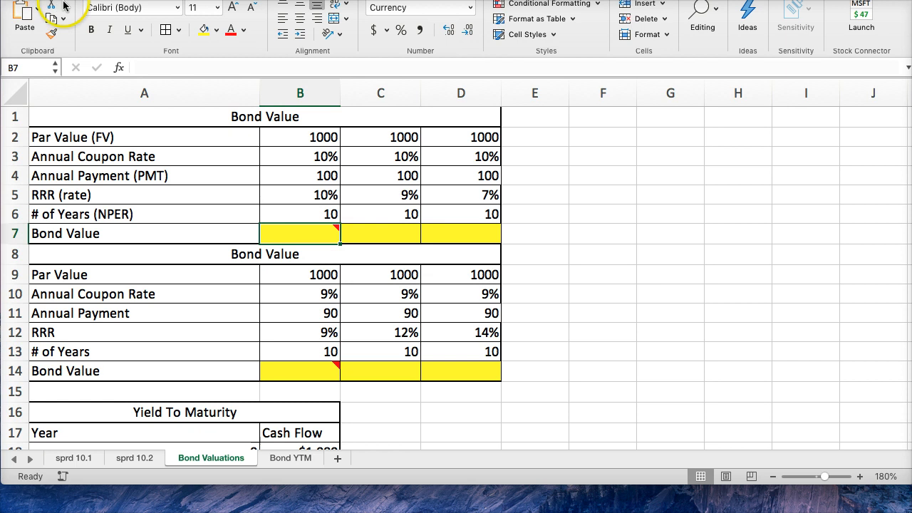
{"action": "left_click", "coordinate": [189, 1]}
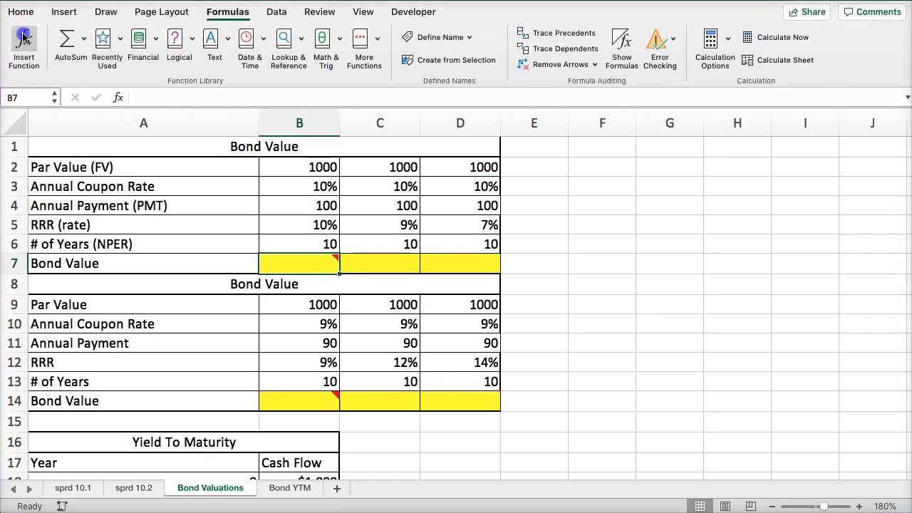
{"action": "left_click", "coordinate": [23, 37]}
{"action": "left_click", "coordinate": [754, 141]}
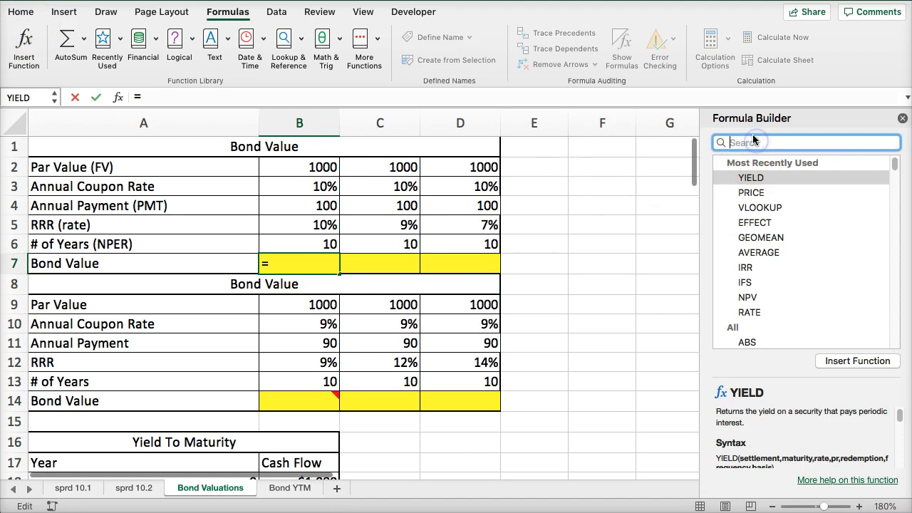
{"action": "type", "text": "pv"}
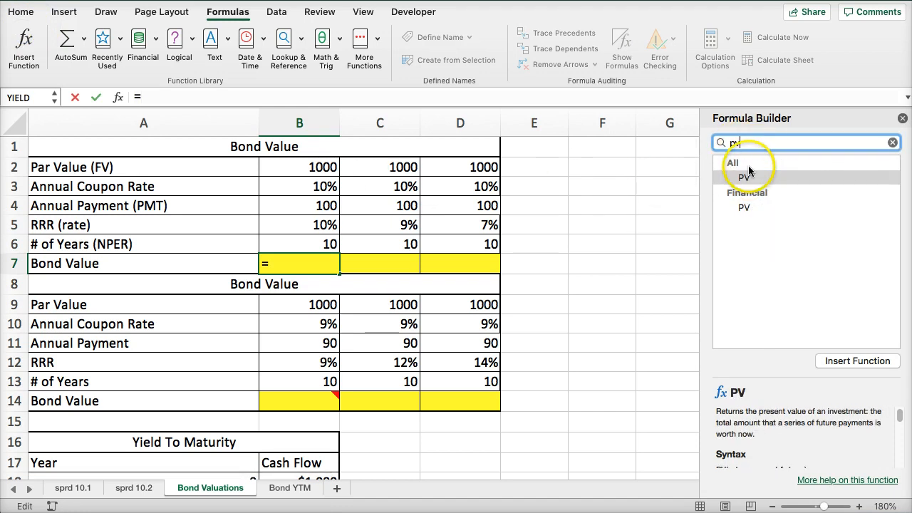
{"action": "double_click", "coordinate": [739, 178]}
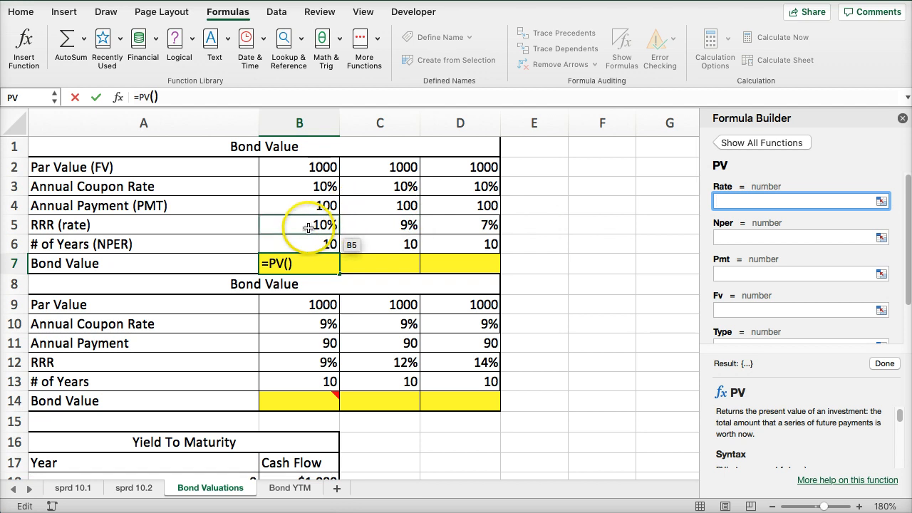
{"action": "left_click", "coordinate": [297, 186]}
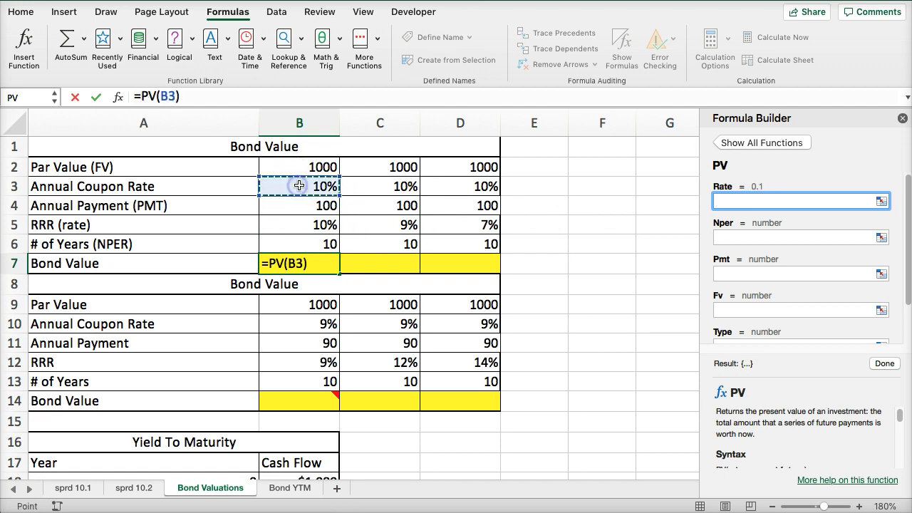
{"action": "left_click", "coordinate": [733, 235]}
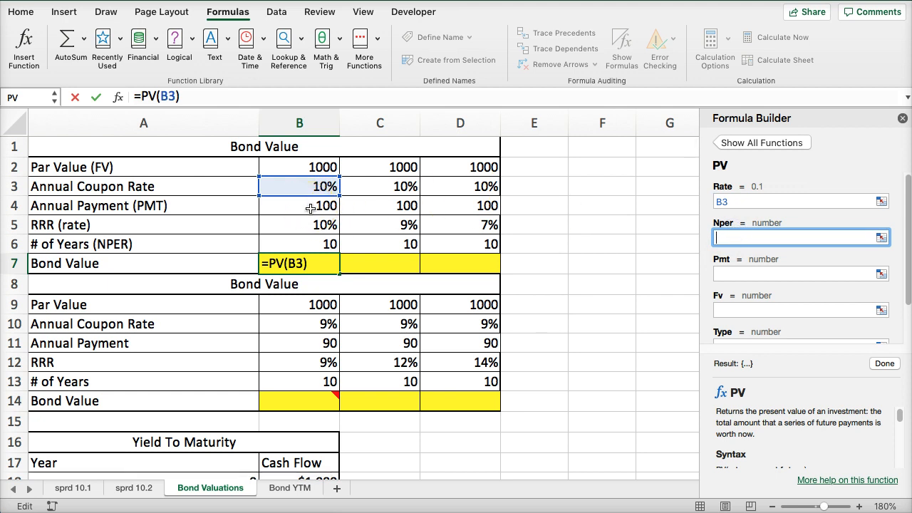
{"action": "double_click", "coordinate": [737, 200]}
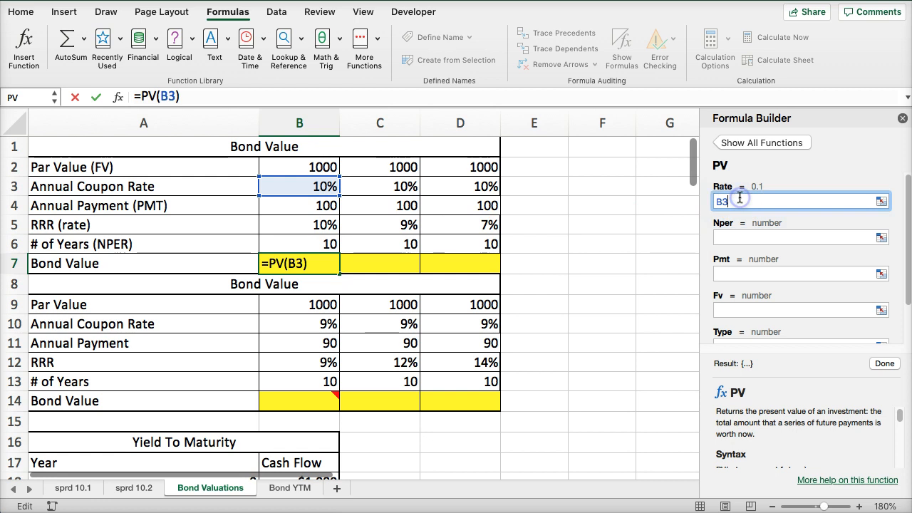
{"action": "key", "text": "BackSpace"}
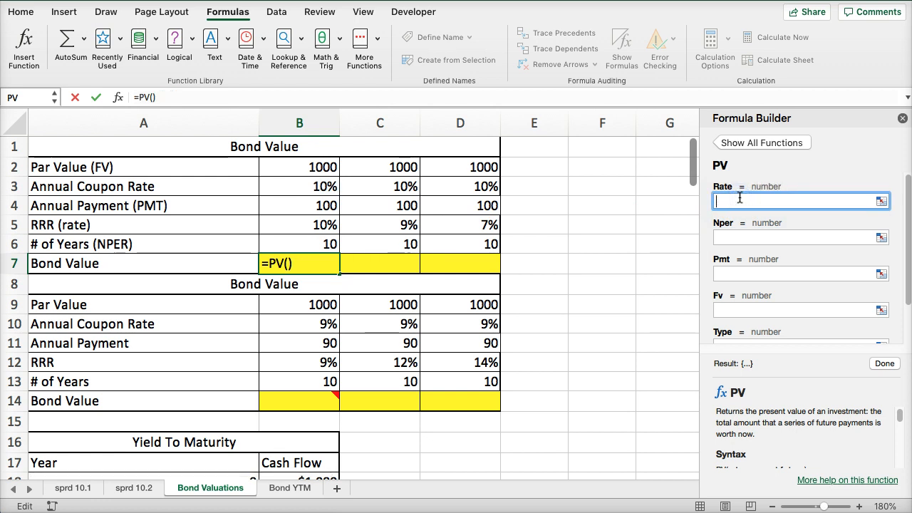
Set PV's rate to B5 and its number of periods to B6 for the bond value in B7
{"action": "left_click", "coordinate": [280, 226]}
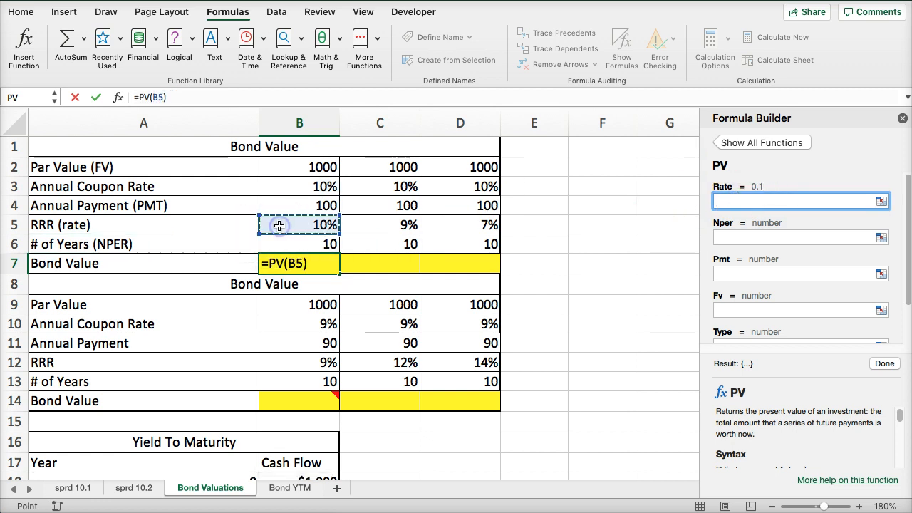
{"action": "left_click", "coordinate": [729, 238]}
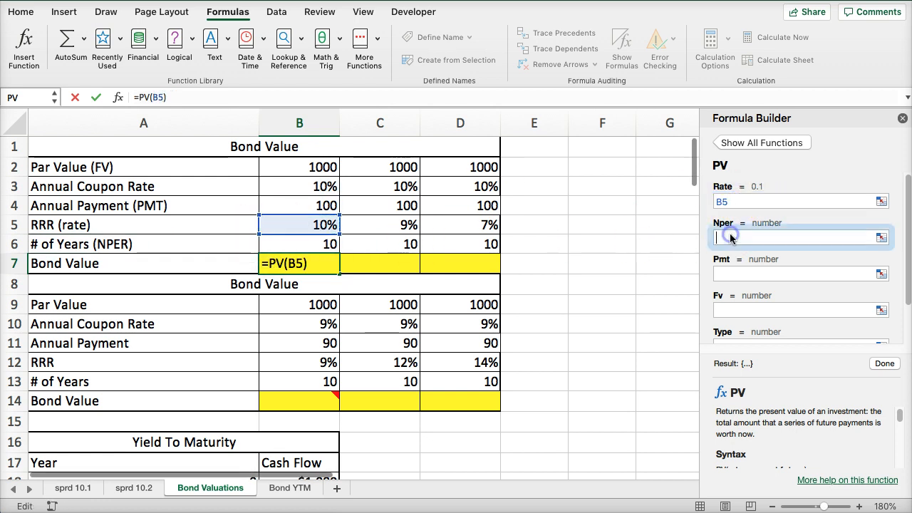
{"action": "left_click", "coordinate": [302, 243]}
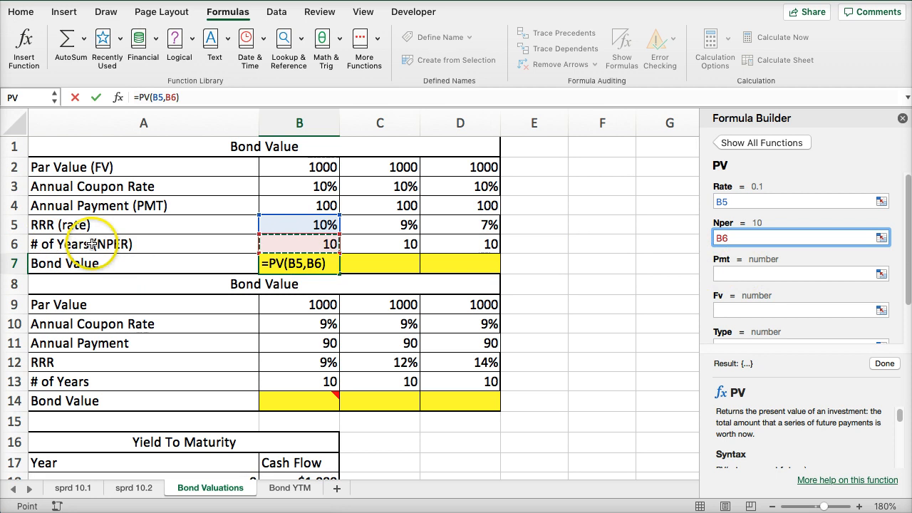
Set PV's payment to B4 and future value to B2, and complete the B7 formula without a type
{"action": "left_click", "coordinate": [722, 276]}
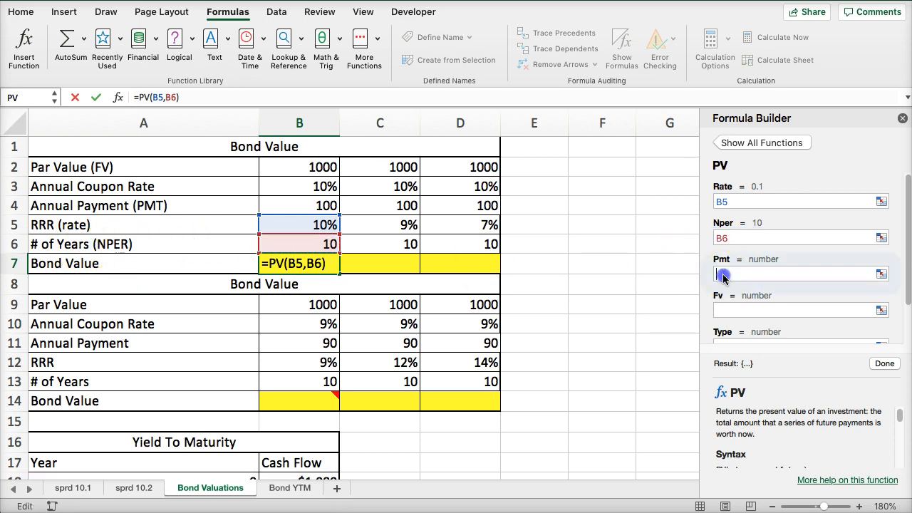
{"action": "left_click", "coordinate": [303, 205]}
{"action": "left_click", "coordinate": [728, 309]}
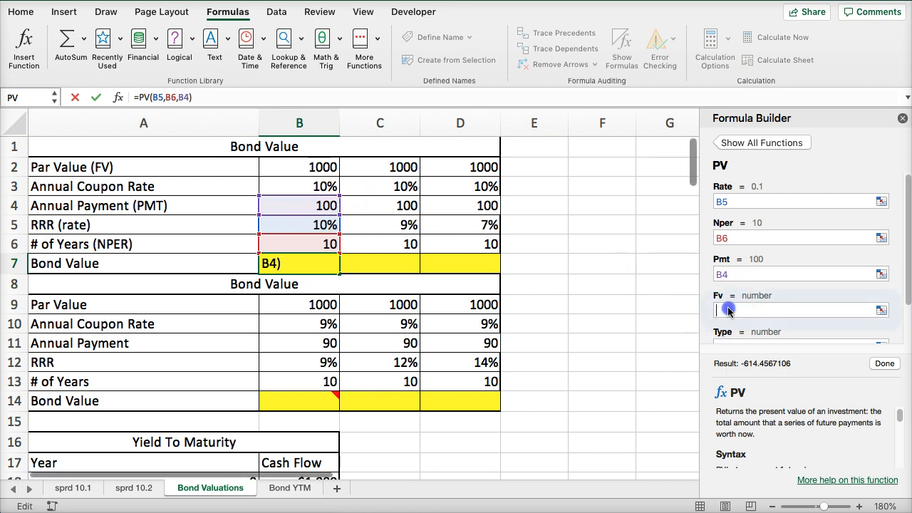
{"action": "left_click", "coordinate": [299, 168]}
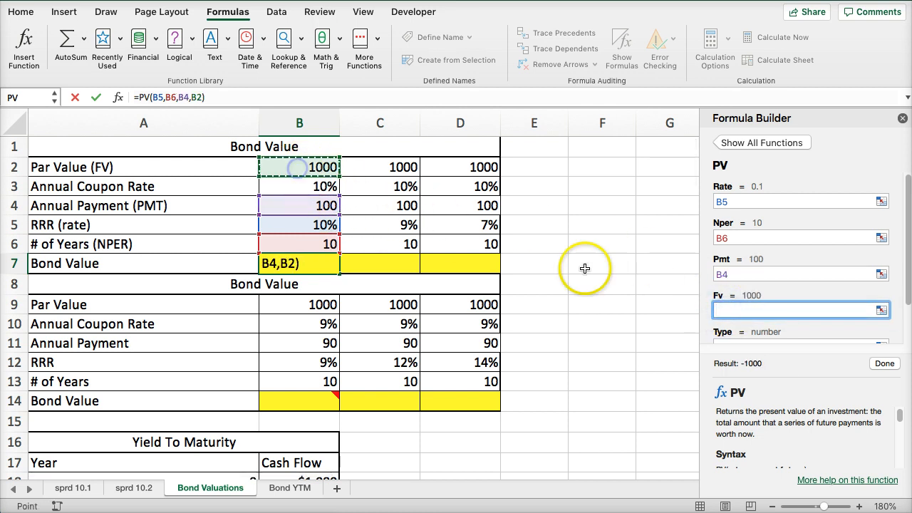
{"action": "scroll", "coordinate": [811, 288], "scroll_direction": "down", "scroll_amount": 1}
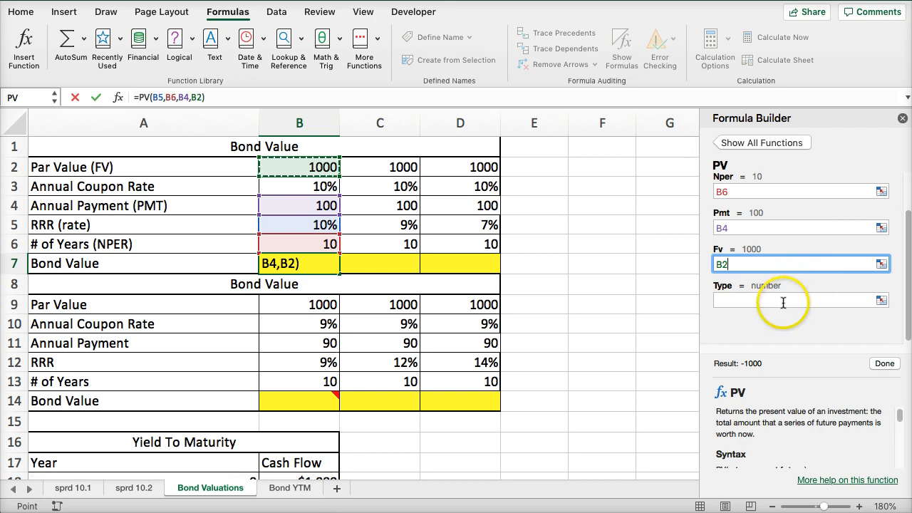
{"action": "left_click", "coordinate": [881, 364]}
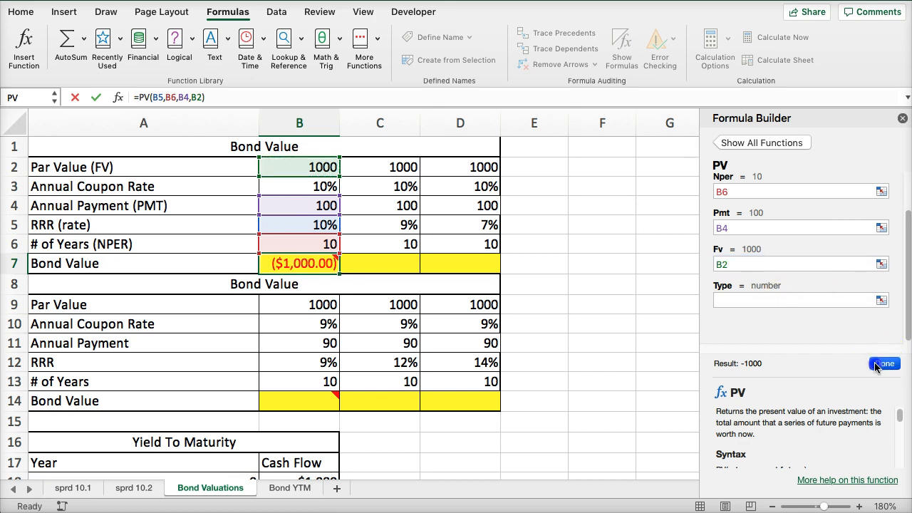
Append *-1 to the PV formula in B7 to reverse the sign of the bond value
{"action": "mouse_move", "coordinate": [274, 271]}
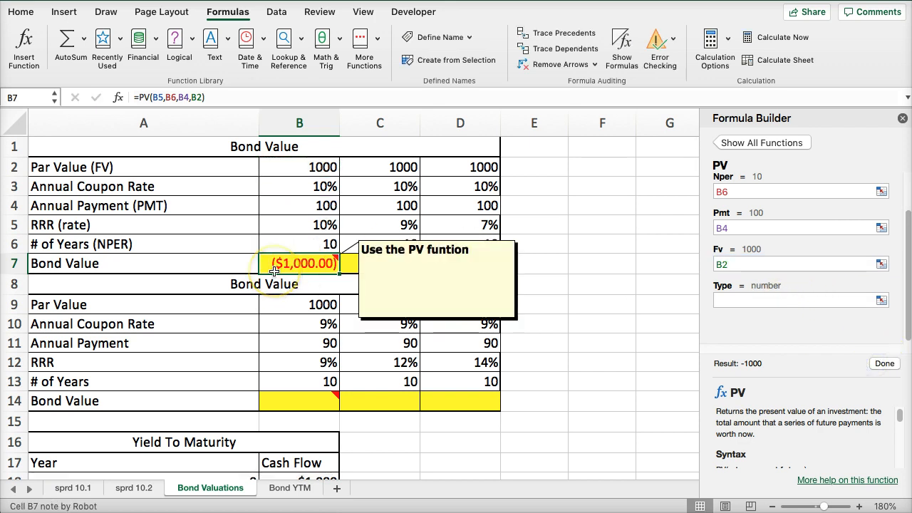
{"action": "left_click", "coordinate": [245, 98]}
{"action": "type", "text": "*-1"}
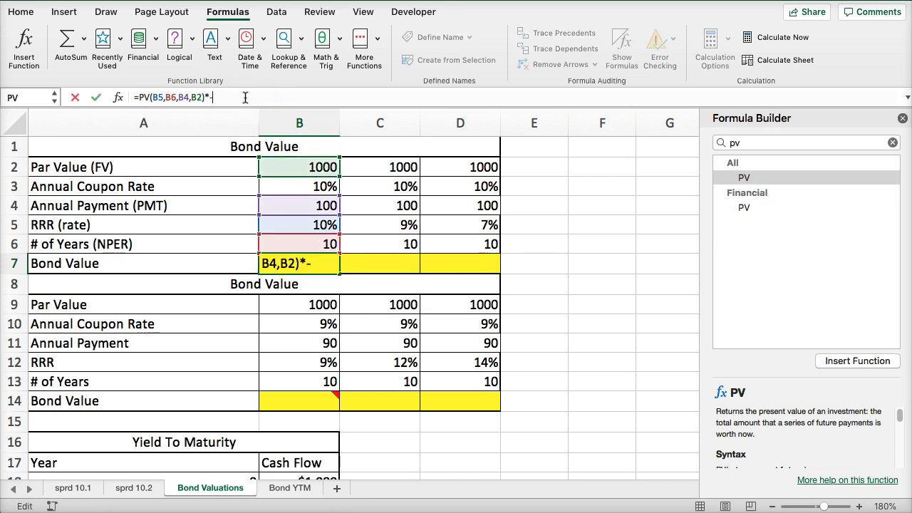
{"action": "key", "text": "Return"}
{"action": "left_click", "coordinate": [277, 260]}
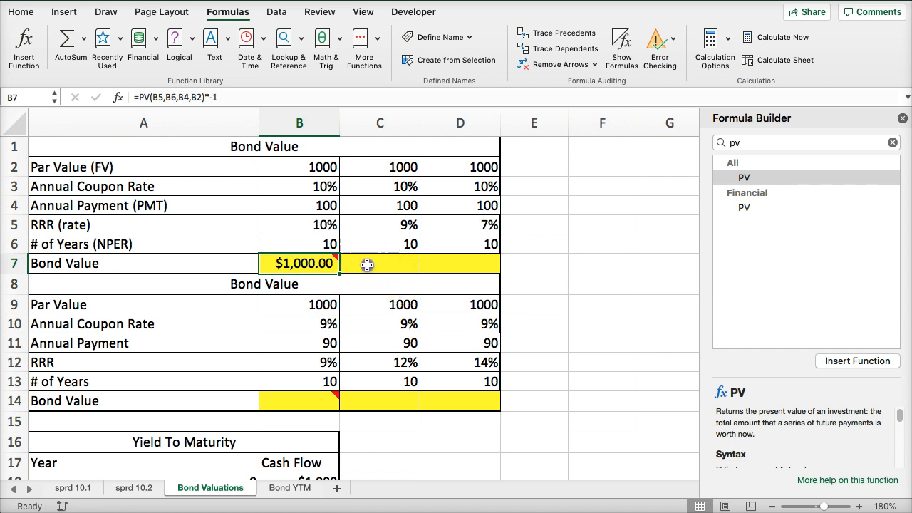
Check the required return and coupon rate in column C, and insert the PV function in C7
{"action": "left_click", "coordinate": [367, 264]}
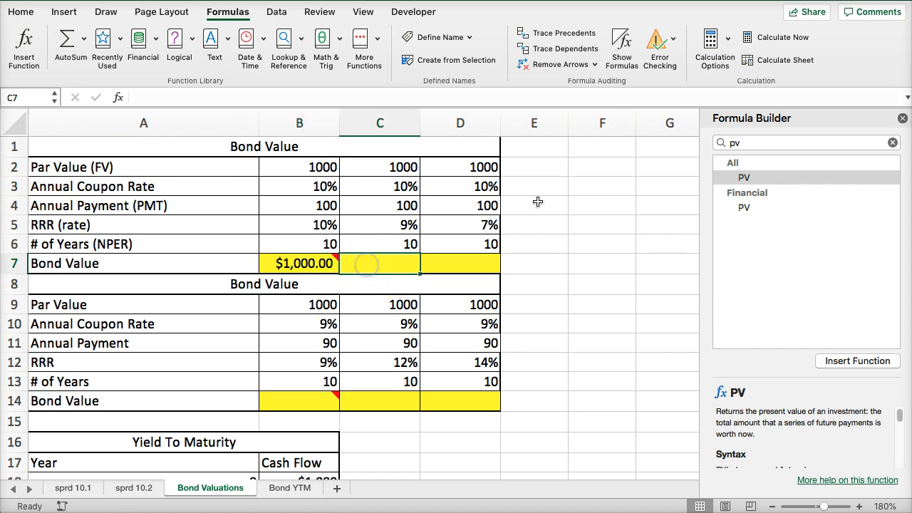
{"action": "left_click", "coordinate": [378, 225]}
{"action": "left_click", "coordinate": [379, 186]}
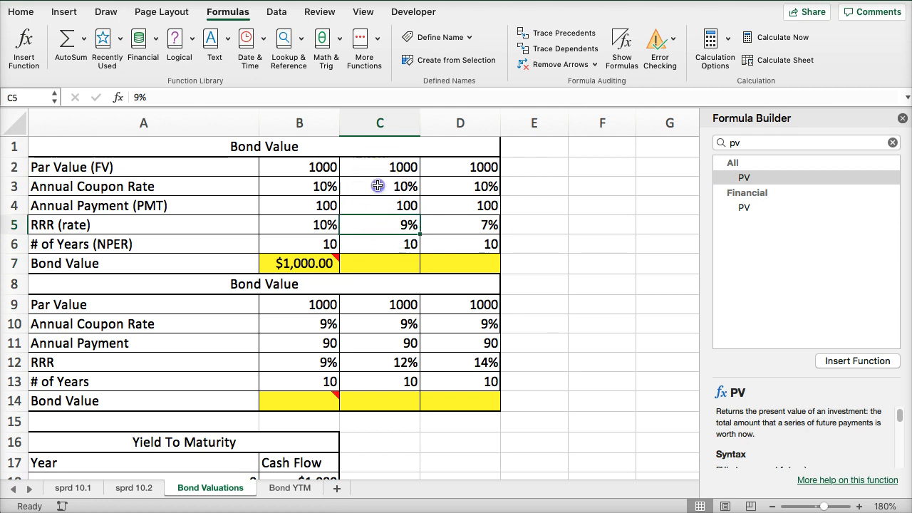
{"action": "left_click", "coordinate": [379, 258]}
{"action": "double_click", "coordinate": [743, 179]}
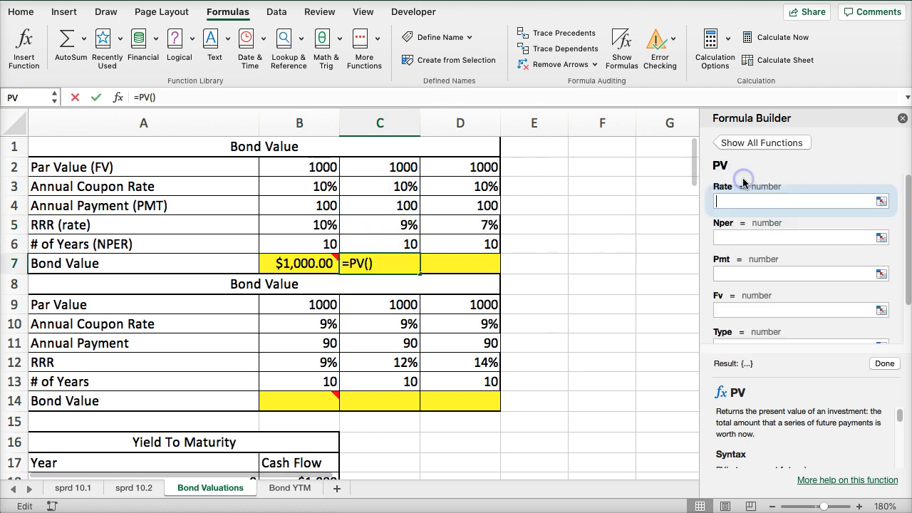
Set PV's rate to C5 and its number of periods to C6 for the bond value in C7
{"action": "left_click", "coordinate": [396, 227]}
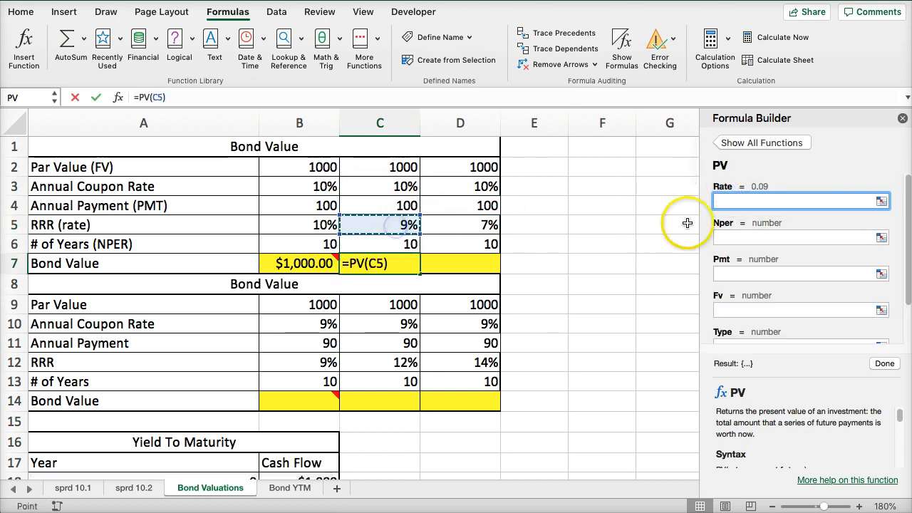
{"action": "left_click", "coordinate": [728, 236]}
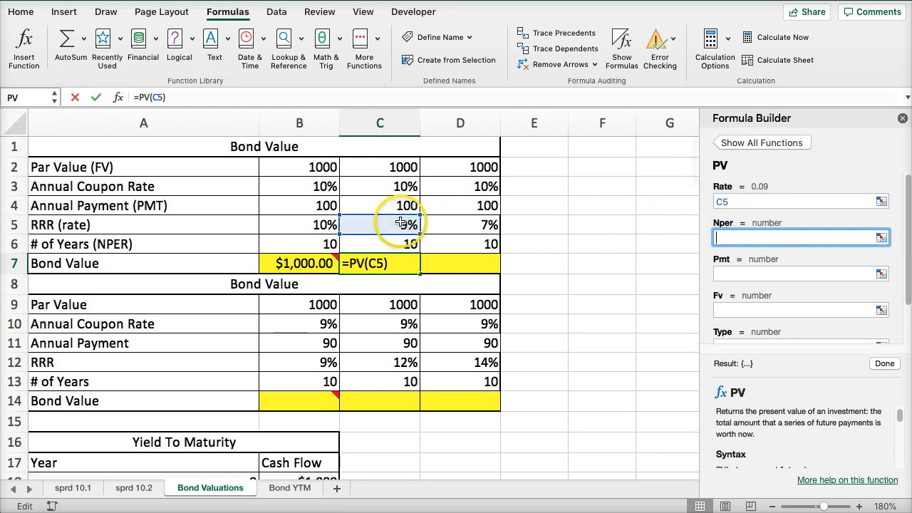
{"action": "left_click", "coordinate": [387, 241]}
Set PV's payment to C4 and future value to C2, and complete the C7 formula without a type
{"action": "left_click", "coordinate": [727, 273]}
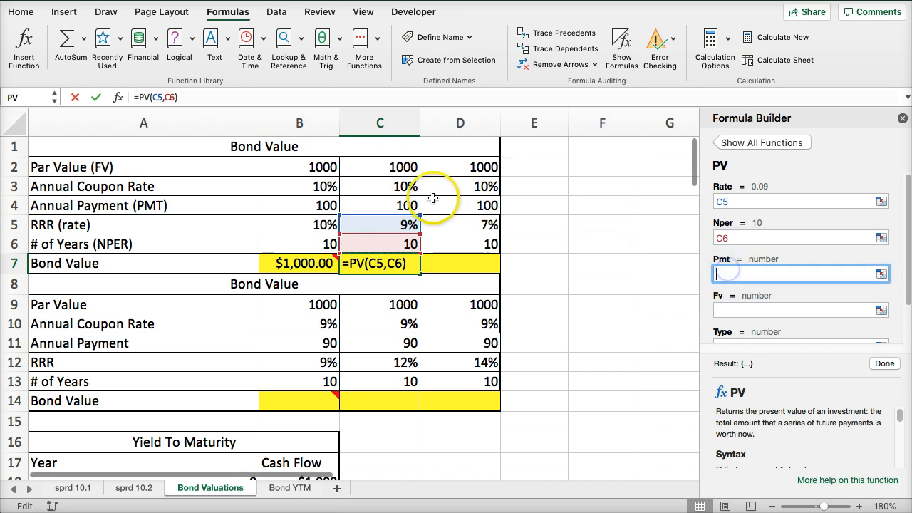
{"action": "left_click", "coordinate": [410, 205]}
{"action": "left_click", "coordinate": [748, 309]}
{"action": "left_click", "coordinate": [374, 167]}
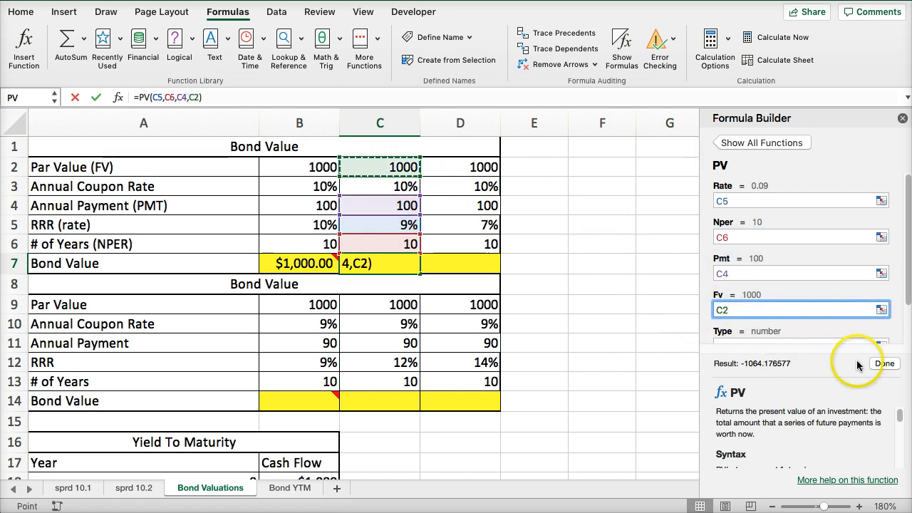
{"action": "left_click", "coordinate": [882, 364]}
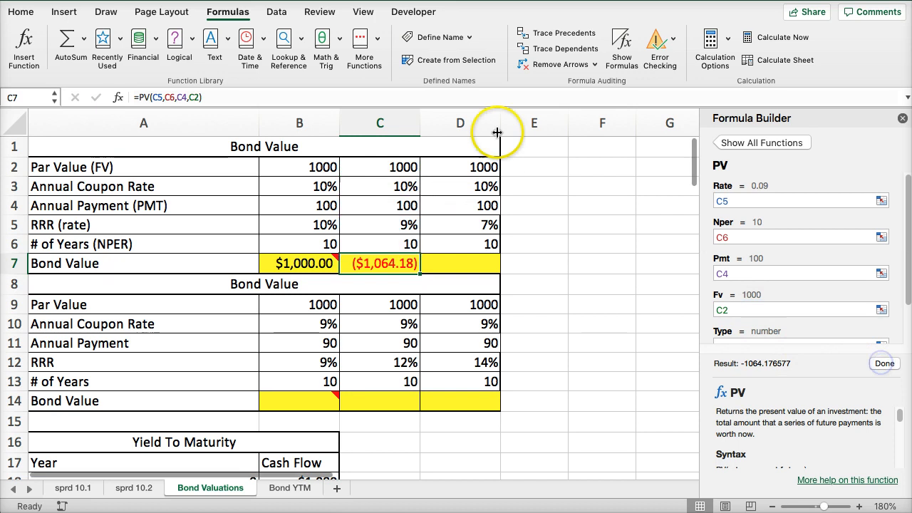
Append *-1 to the PV formula in C7 to reverse the sign of the bond value
{"action": "left_click", "coordinate": [226, 96]}
{"action": "type", "text": "*"}
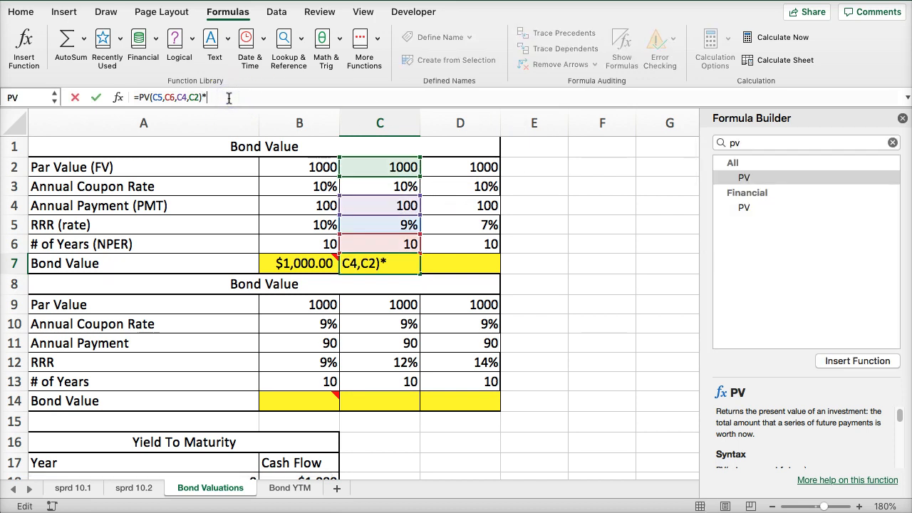
{"action": "type", "text": "-1"}
{"action": "key", "text": "Return"}
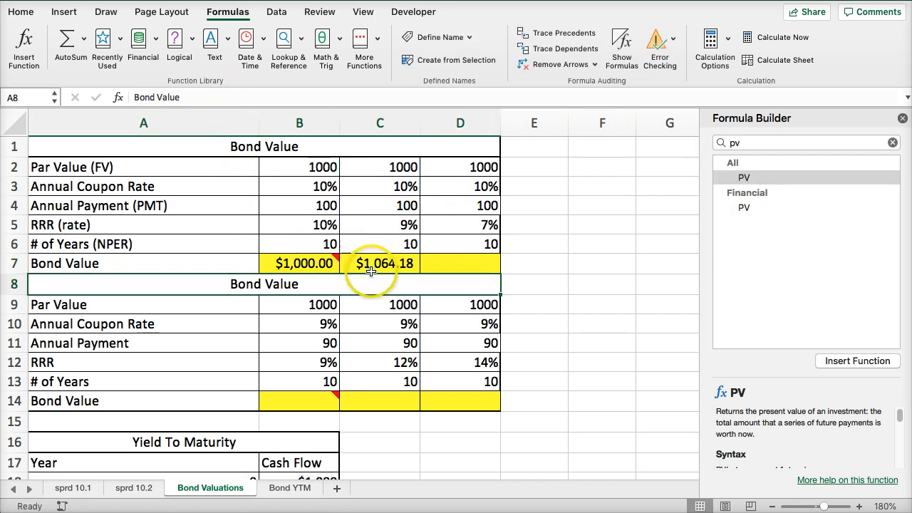
{"action": "left_click", "coordinate": [371, 266]}
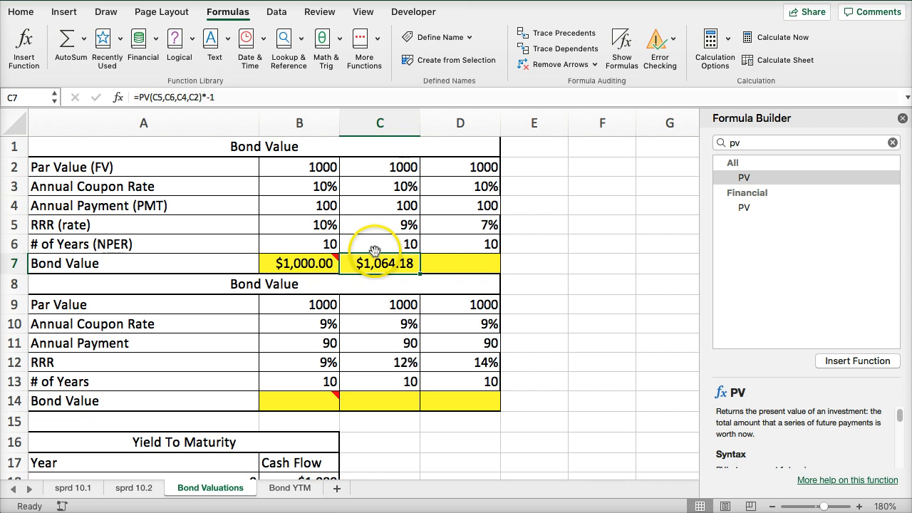
Copy the bond value formula from C7 into D7 and check it against the required return in D5
{"action": "left_click", "coordinate": [370, 185]}
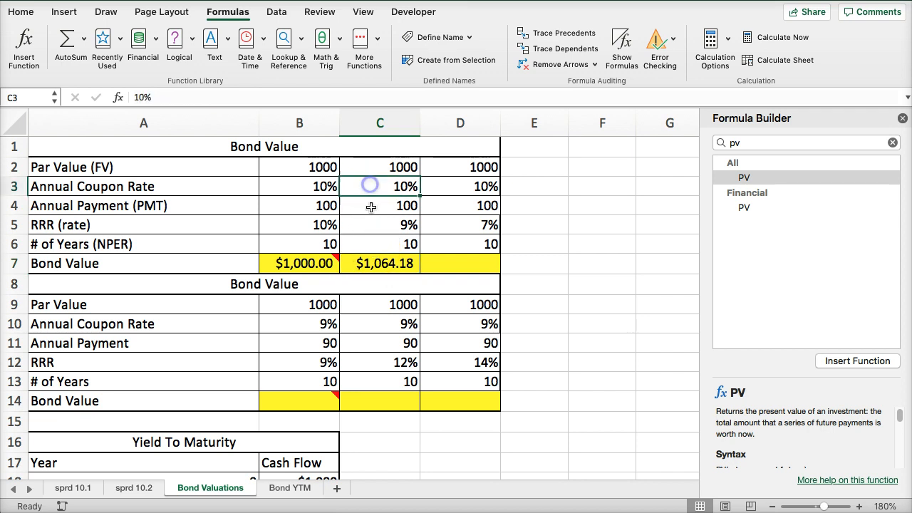
{"action": "left_click", "coordinate": [380, 264]}
{"action": "left_click_drag", "start_coordinate": [420, 273], "coordinate": [468, 274]}
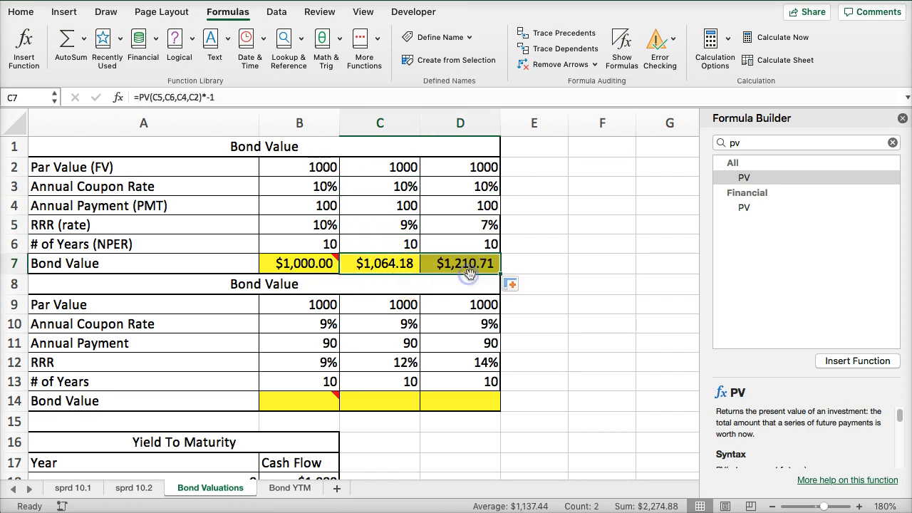
{"action": "left_click", "coordinate": [466, 226]}
{"action": "left_click", "coordinate": [455, 262]}
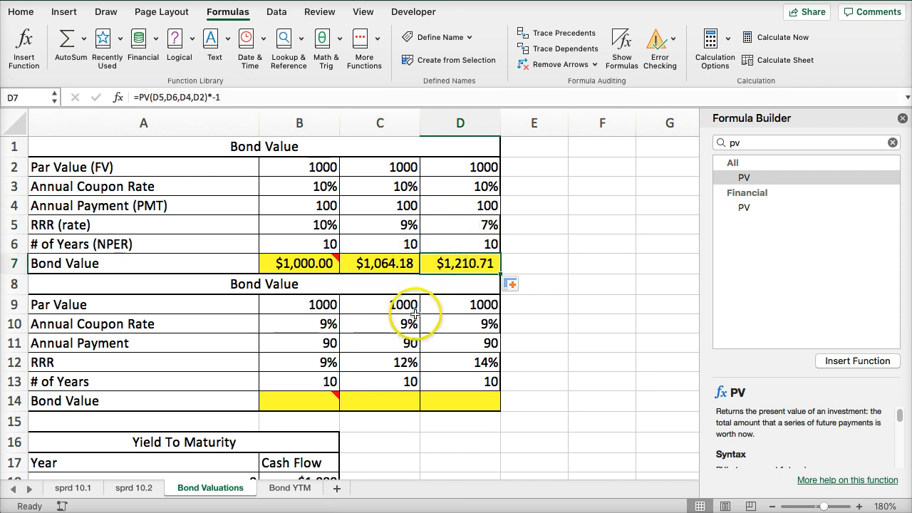
Copy the bond value formulas from B7:D7 into B14:D14 to value the 9% coupon bonds
{"action": "left_click_drag", "start_coordinate": [295, 394], "coordinate": [466, 406]}
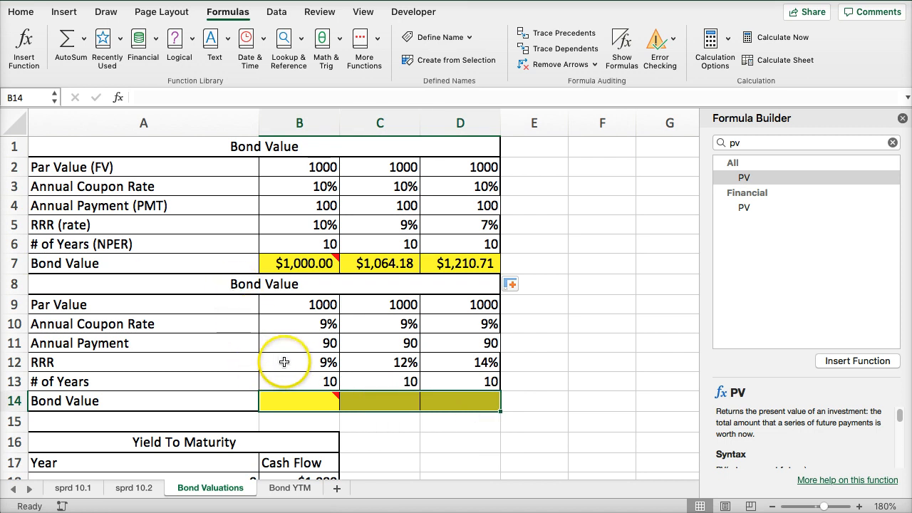
{"action": "left_click", "coordinate": [366, 364]}
{"action": "left_click", "coordinate": [450, 363]}
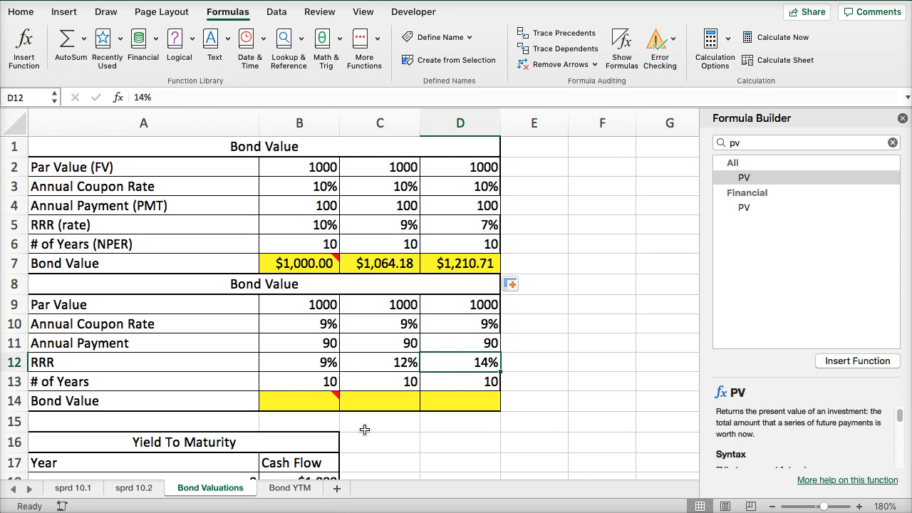
{"action": "left_click_drag", "start_coordinate": [292, 262], "coordinate": [450, 256]}
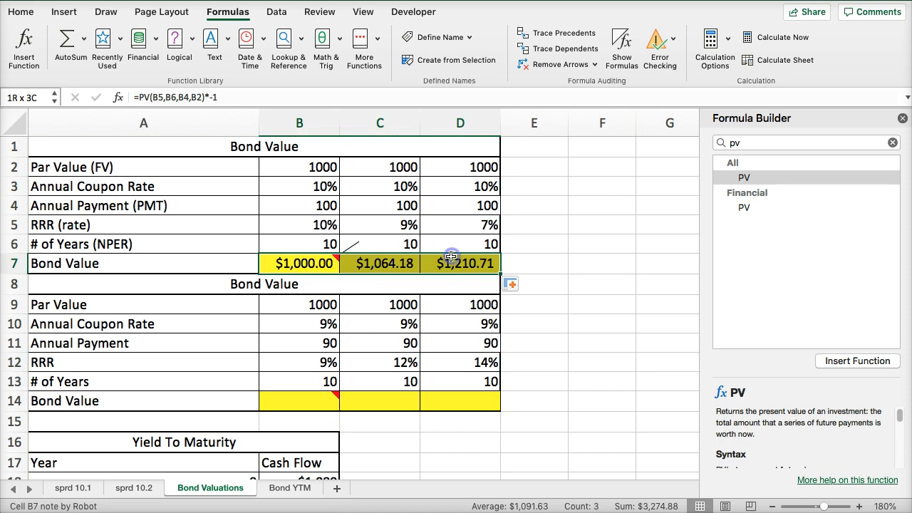
{"action": "key", "text": "super+c"}
{"action": "key", "text": "Down"}
{"action": "key", "text": "Down"}
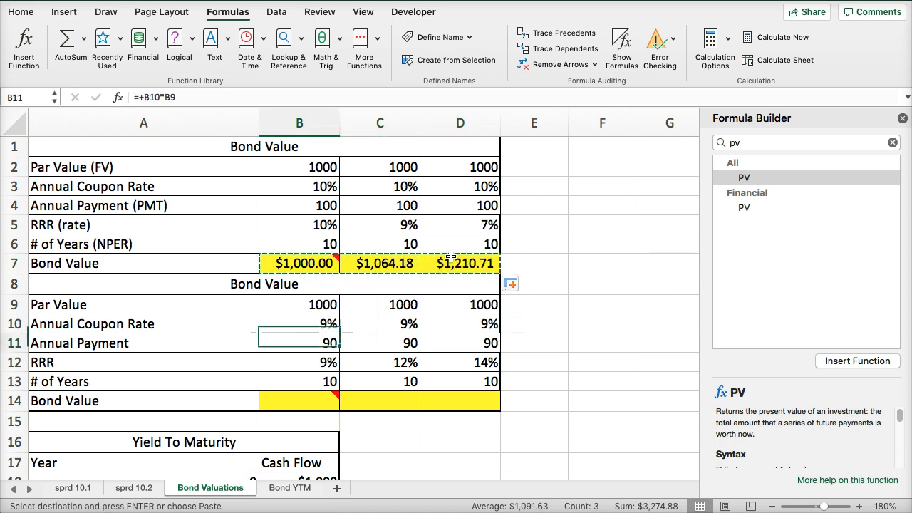
{"action": "key", "text": "super+v"}
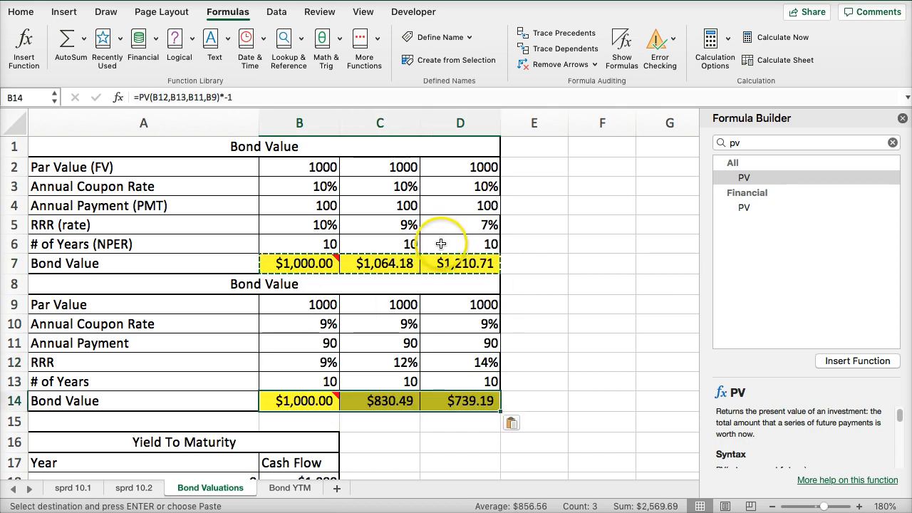
{"action": "left_click", "coordinate": [551, 327]}
Calculate the yield to maturity in B29 with the IRR function on cash flows B18:B28, without a guess
{"action": "scroll", "coordinate": [535, 278], "scroll_direction": "down", "scroll_amount": 3}
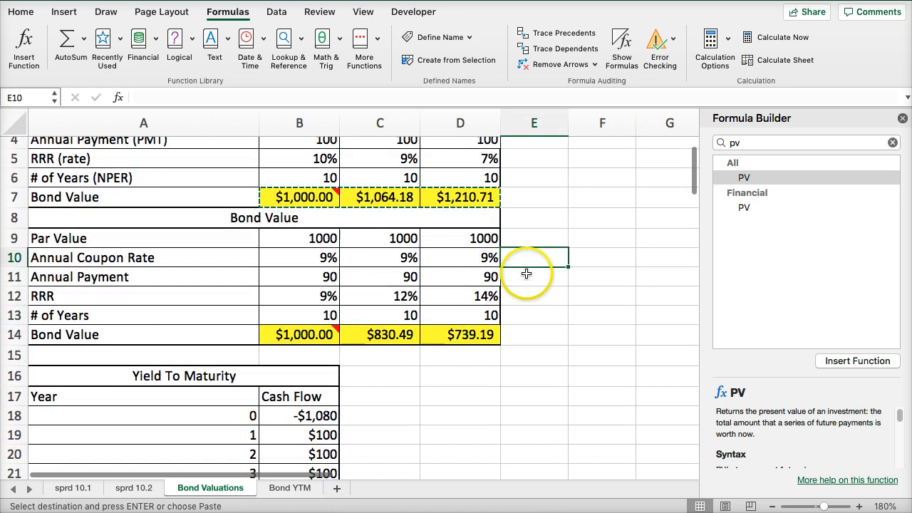
{"action": "scroll", "coordinate": [526, 273], "scroll_direction": "down", "scroll_amount": 10}
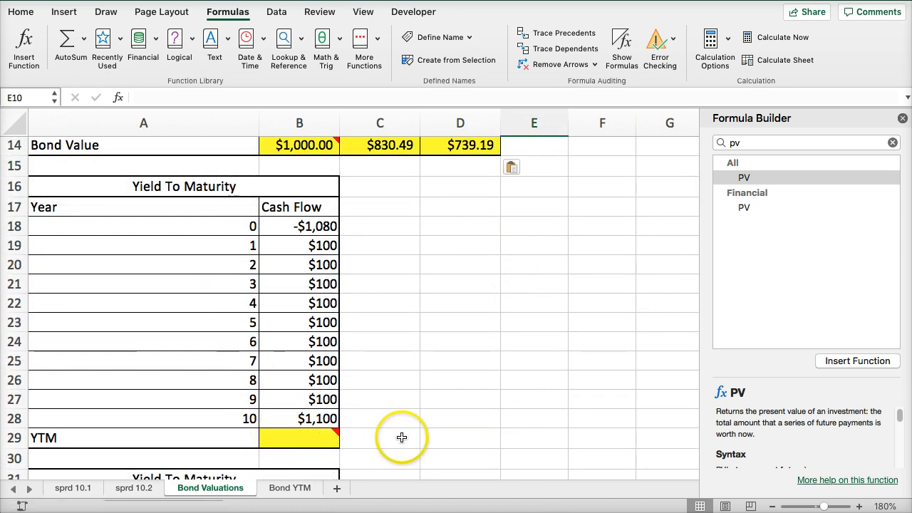
{"action": "left_click", "coordinate": [282, 438]}
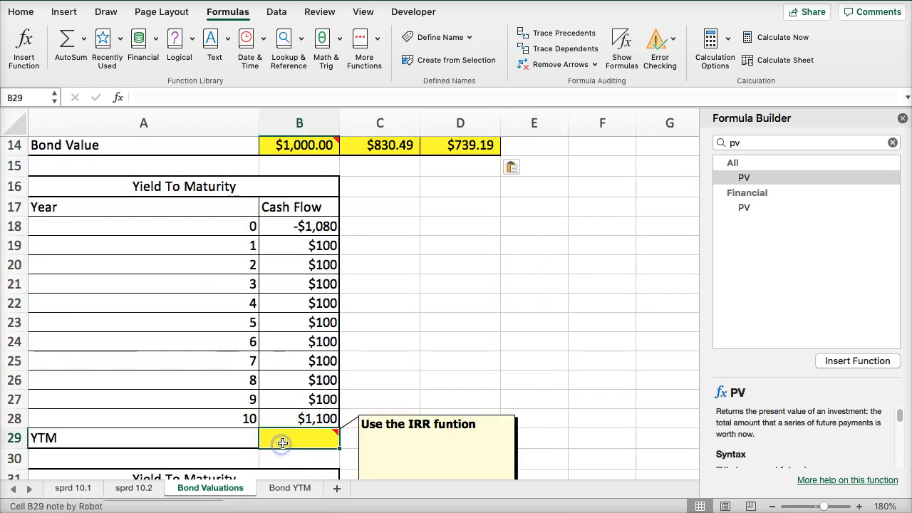
{"action": "left_click", "coordinate": [779, 143]}
{"action": "key", "text": "BackSpace"}
{"action": "key", "text": "BackSpace"}
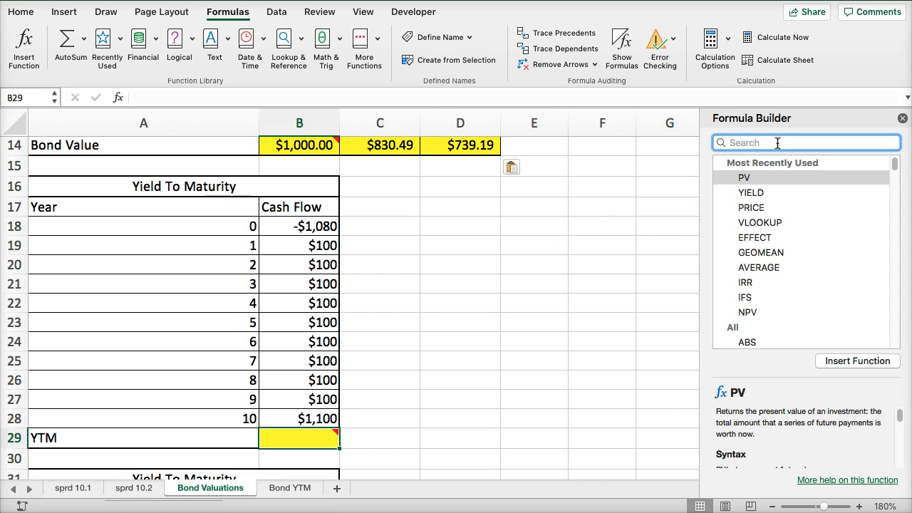
{"action": "double_click", "coordinate": [757, 178]}
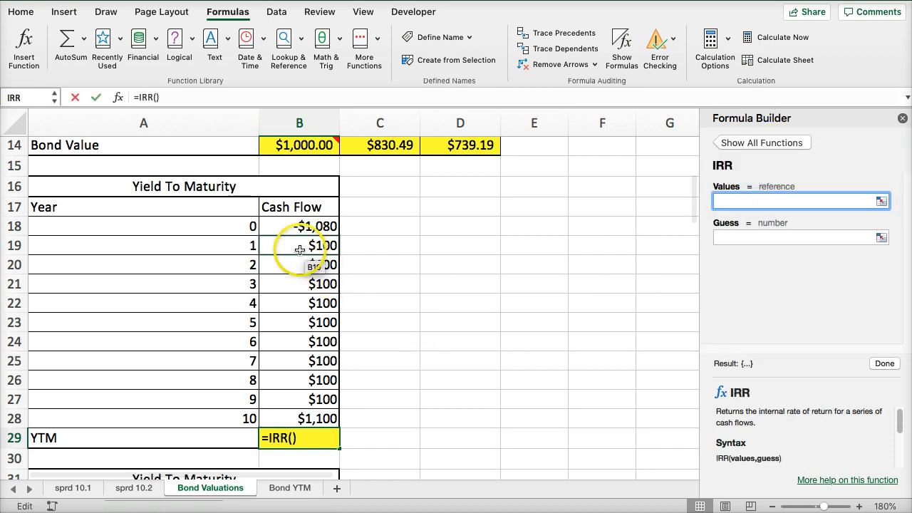
{"action": "left_click_drag", "start_coordinate": [298, 254], "coordinate": [300, 420]}
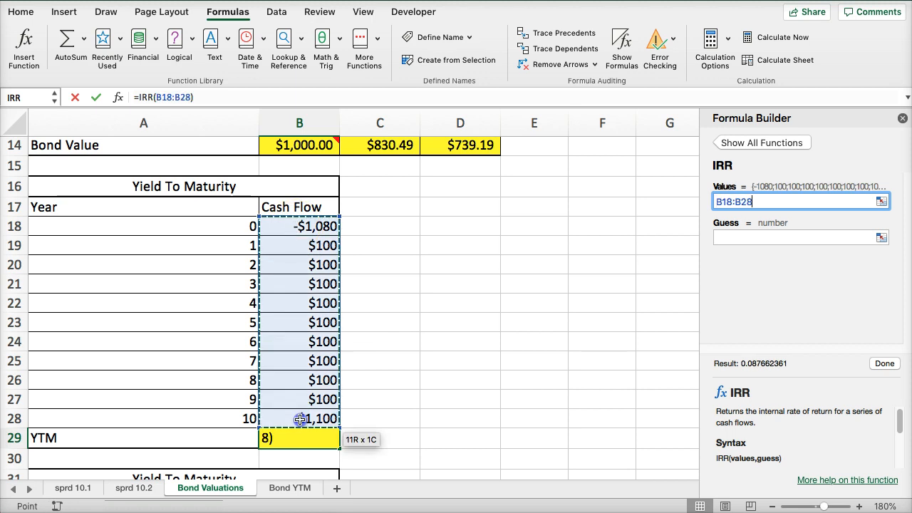
{"action": "left_click", "coordinate": [881, 364]}
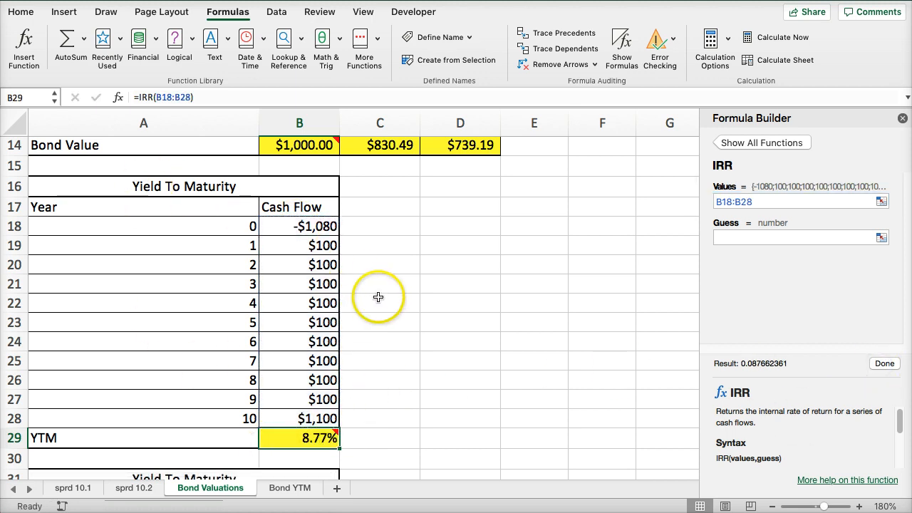
Copy the IRR formula from B29 into B44 for the yield to maturity of the second cash flow table
{"action": "scroll", "coordinate": [379, 312], "scroll_direction": "down", "scroll_amount": 1}
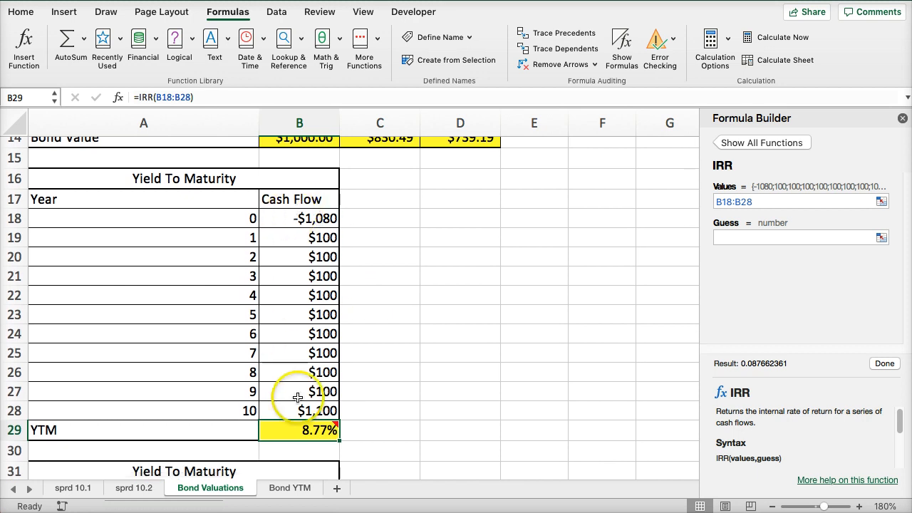
{"action": "scroll", "coordinate": [433, 322], "scroll_direction": "down", "scroll_amount": 2}
{"action": "scroll", "coordinate": [433, 322], "scroll_direction": "down", "scroll_amount": 10}
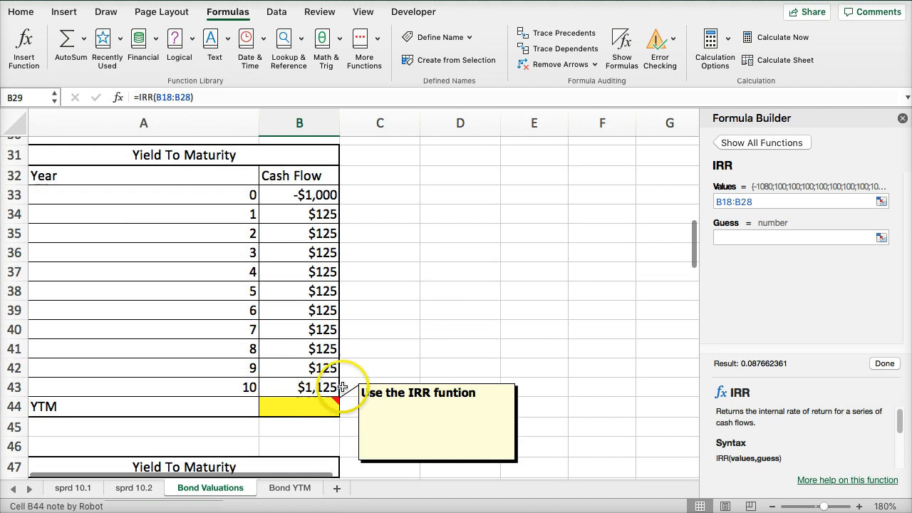
{"action": "scroll", "coordinate": [350, 388], "scroll_direction": "up", "scroll_amount": 3}
{"action": "scroll", "coordinate": [362, 432], "scroll_direction": "down", "scroll_amount": 2}
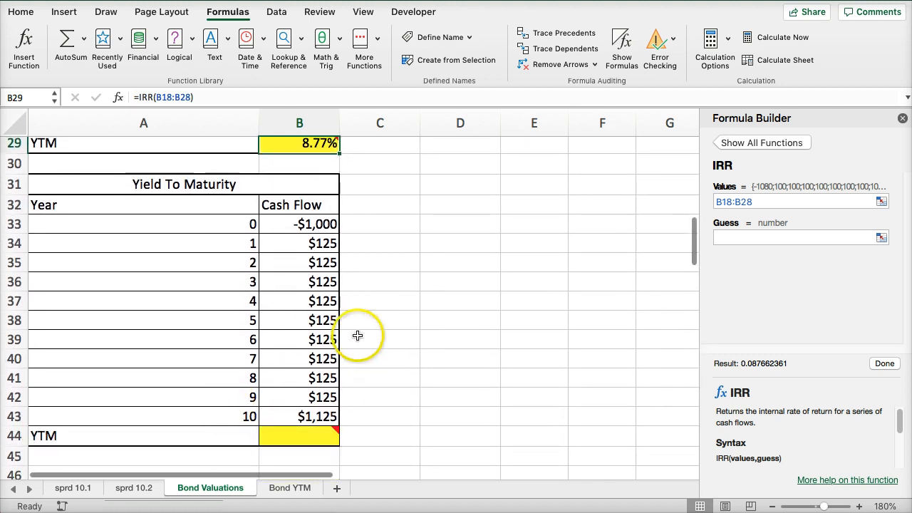
{"action": "scroll", "coordinate": [356, 279], "scroll_direction": "up", "scroll_amount": 3}
{"action": "mouse_move", "coordinate": [280, 244]}
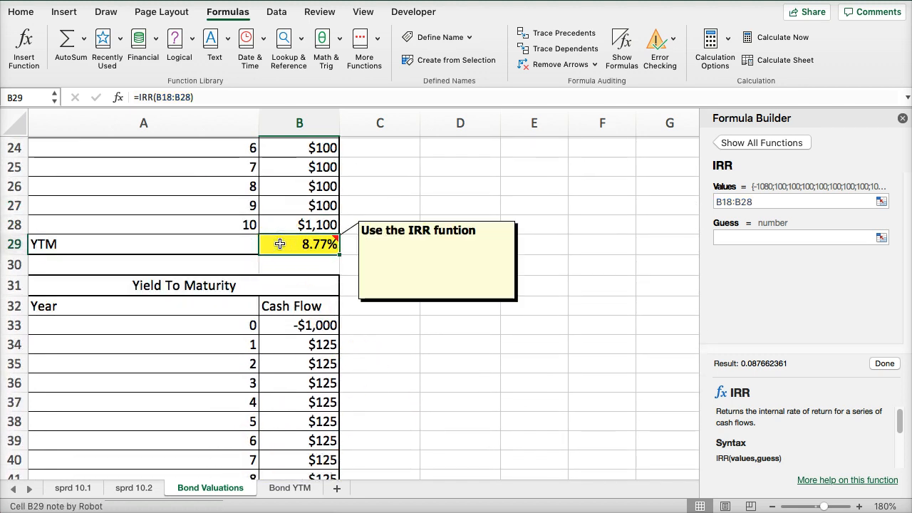
{"action": "scroll", "coordinate": [288, 299], "scroll_direction": "down", "scroll_amount": 5}
{"action": "left_click", "coordinate": [287, 362]}
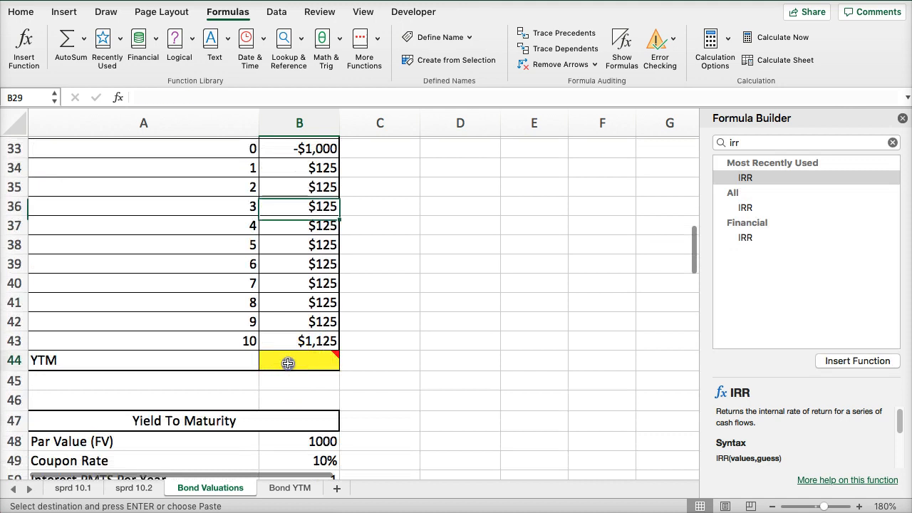
{"action": "mouse_move", "coordinate": [287, 362]}
{"action": "key", "text": "super+v"}
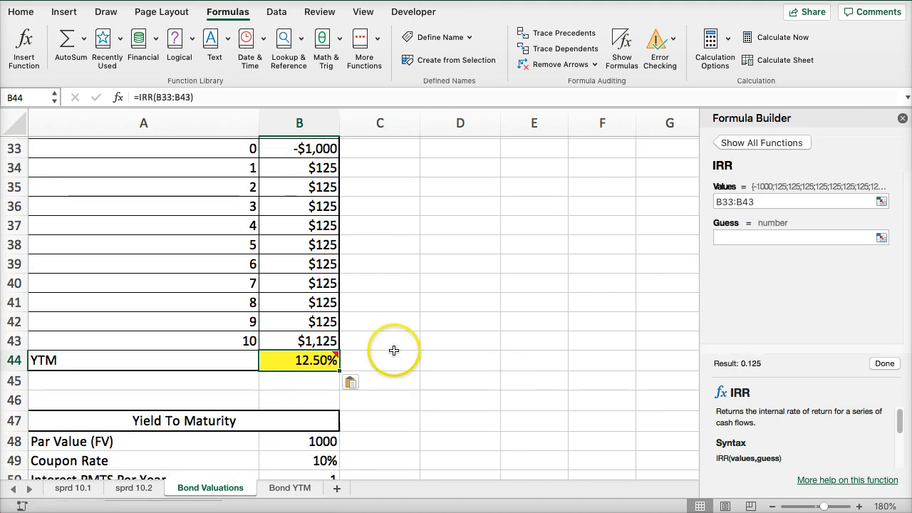
{"action": "left_click", "coordinate": [436, 339]}
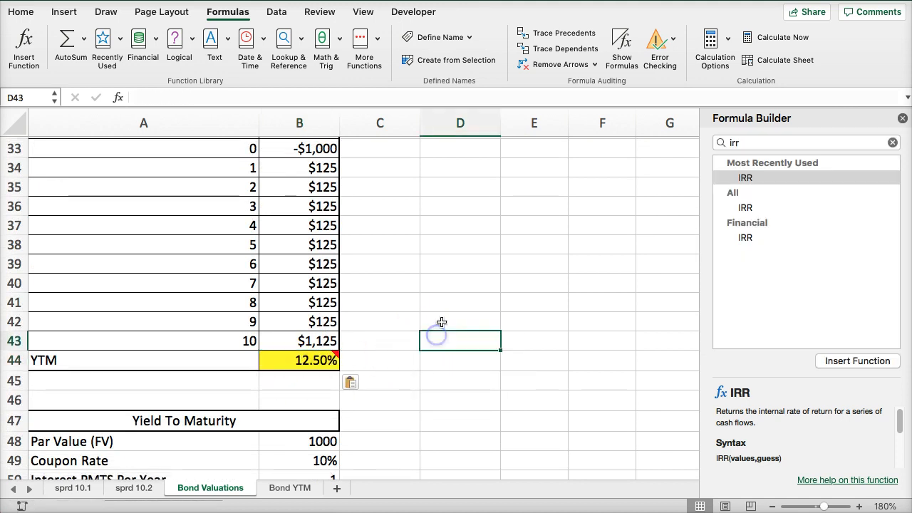
Compare the bond inputs in rows 48 to 53 with the year-by-year cash flows in B18:B28
{"action": "scroll", "coordinate": [439, 318], "scroll_direction": "down", "scroll_amount": 2}
{"action": "scroll", "coordinate": [440, 318], "scroll_direction": "down", "scroll_amount": 5}
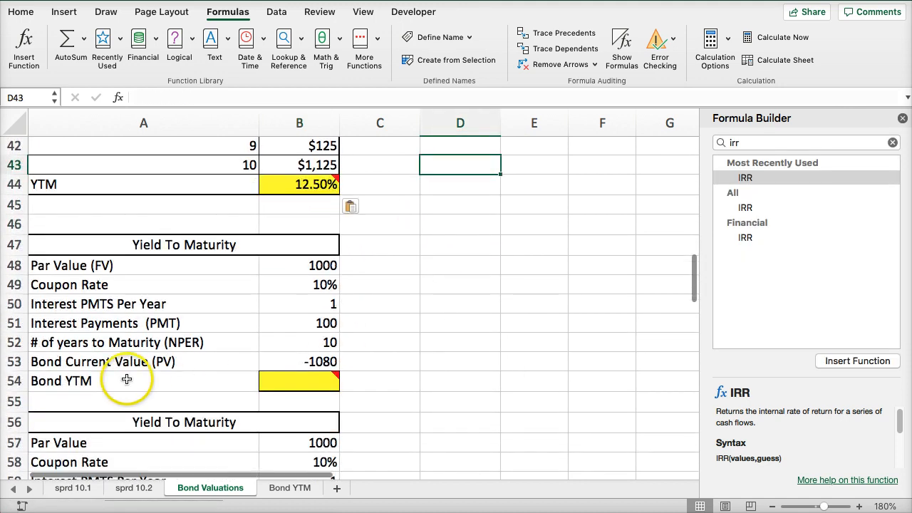
{"action": "scroll", "coordinate": [285, 305], "scroll_direction": "up", "scroll_amount": 5}
{"action": "scroll", "coordinate": [153, 391], "scroll_direction": "down", "scroll_amount": 4}
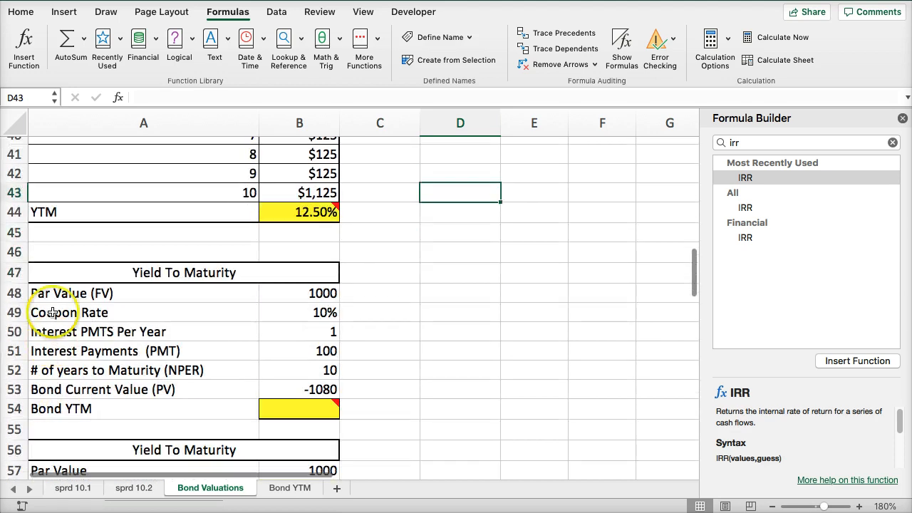
{"action": "scroll", "coordinate": [218, 346], "scroll_direction": "up", "scroll_amount": 15}
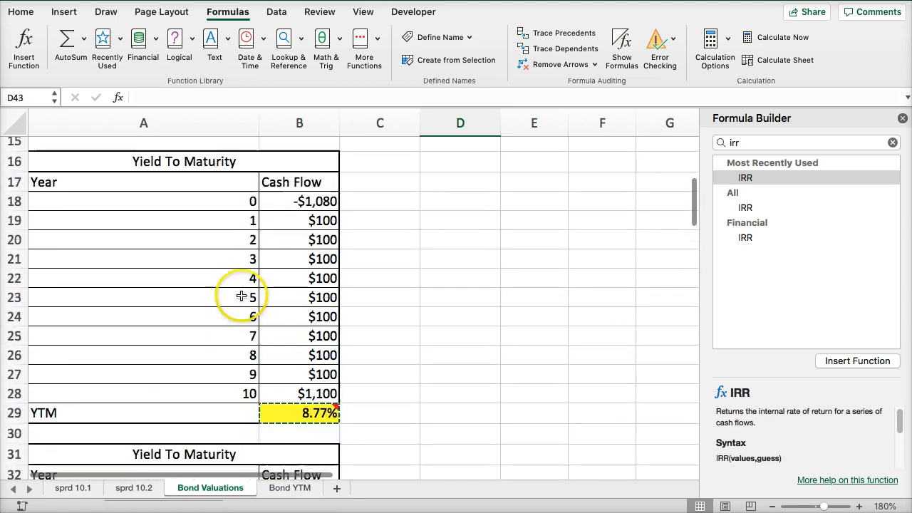
{"action": "left_click", "coordinate": [283, 201]}
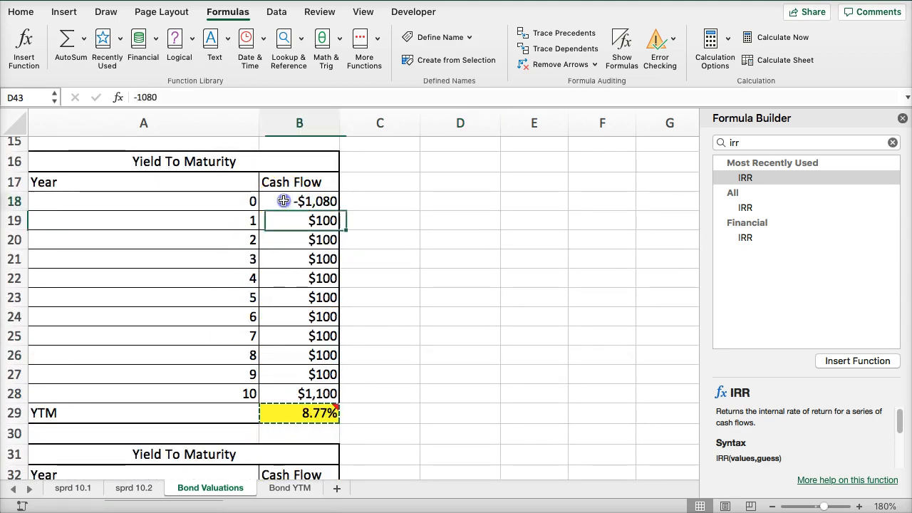
{"action": "left_click", "coordinate": [303, 392]}
{"action": "scroll", "coordinate": [401, 428], "scroll_direction": "down", "scroll_amount": 20}
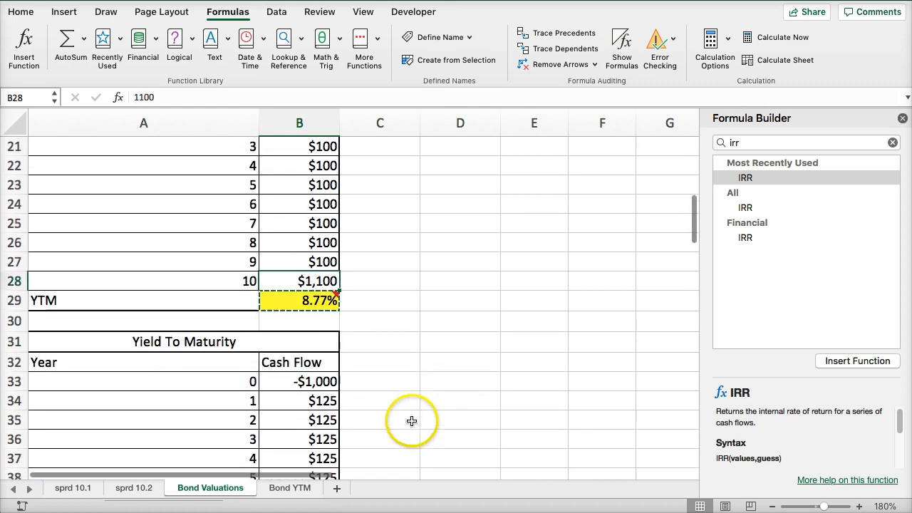
{"action": "scroll", "coordinate": [401, 430], "scroll_direction": "down", "scroll_amount": 13}
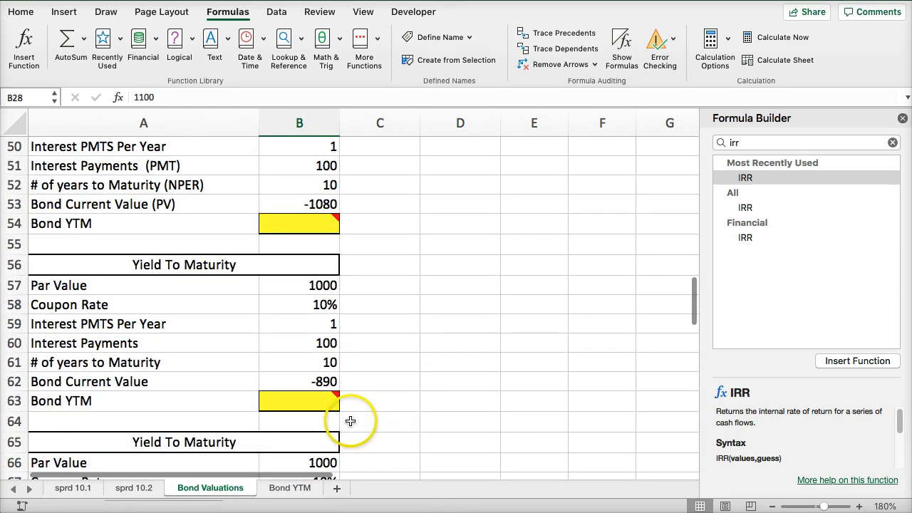
{"action": "scroll", "coordinate": [351, 421], "scroll_direction": "up", "scroll_amount": 5}
{"action": "scroll", "coordinate": [262, 237], "scroll_direction": "up", "scroll_amount": 20}
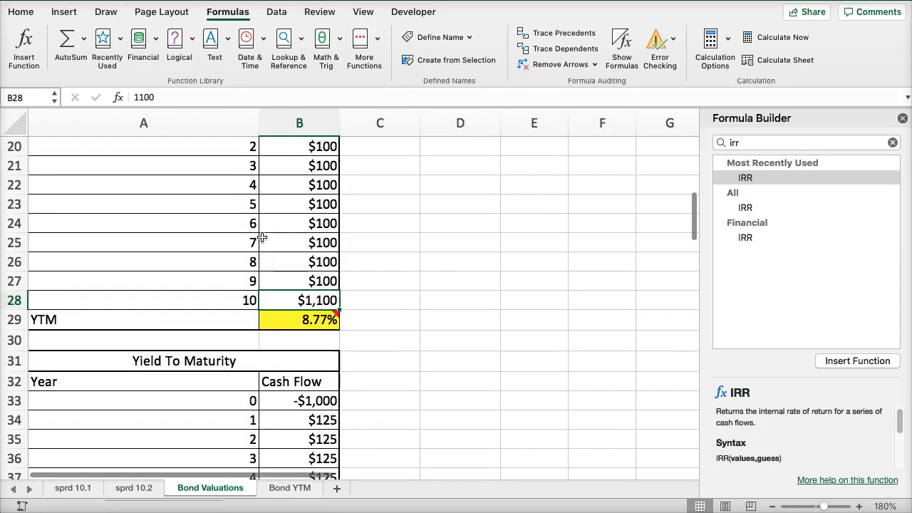
{"action": "scroll", "coordinate": [342, 328], "scroll_direction": "down", "scroll_amount": 20}
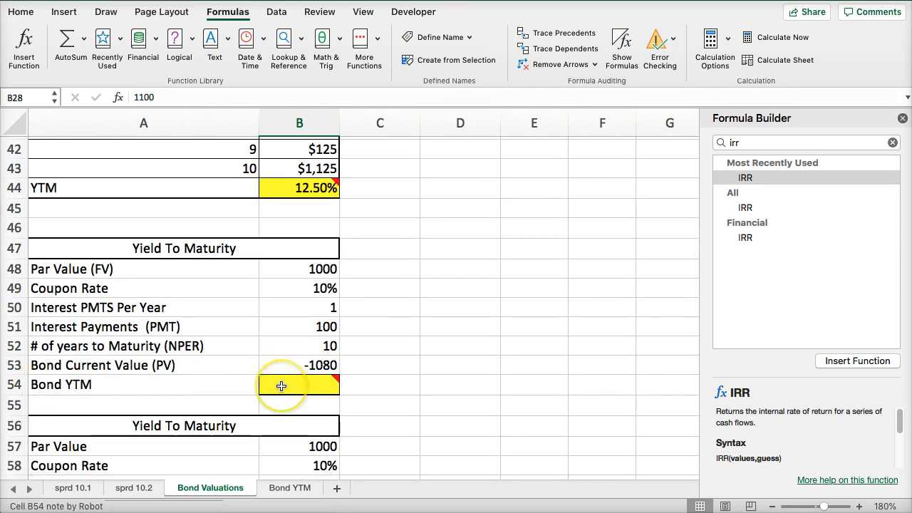
Find the RATE function and insert it in B54 for the bond's yield to maturity
{"action": "mouse_move", "coordinate": [281, 386]}
{"action": "left_click", "coordinate": [753, 140]}
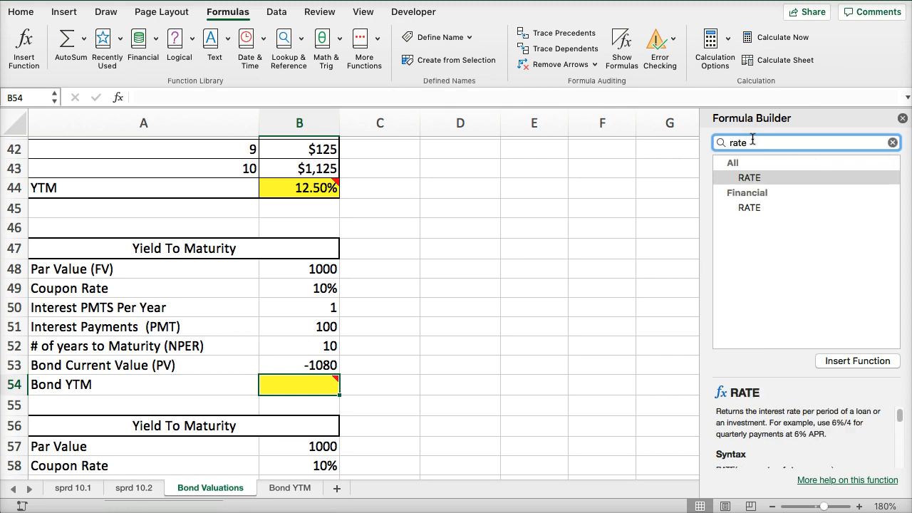
{"action": "double_click", "coordinate": [752, 180]}
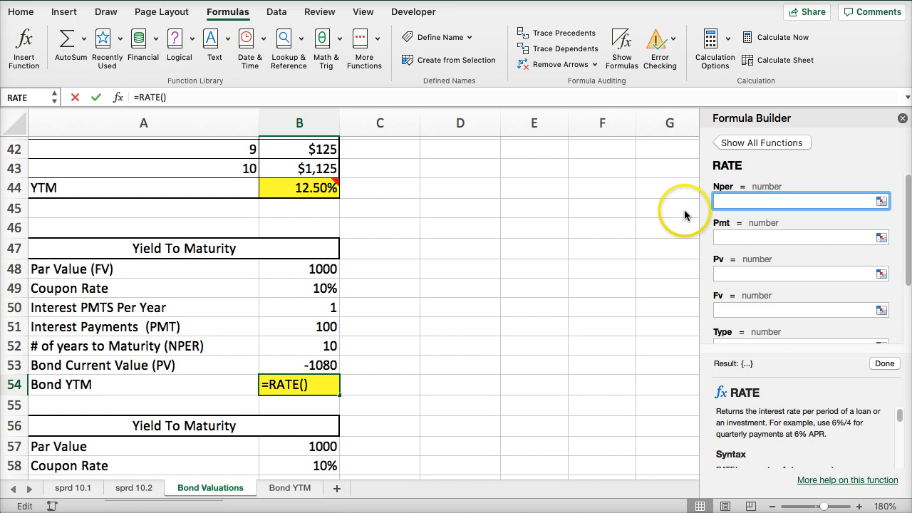
Set RATE's number of periods to B52 and its payment to B51 for the bond yield in B54
{"action": "left_click", "coordinate": [296, 346]}
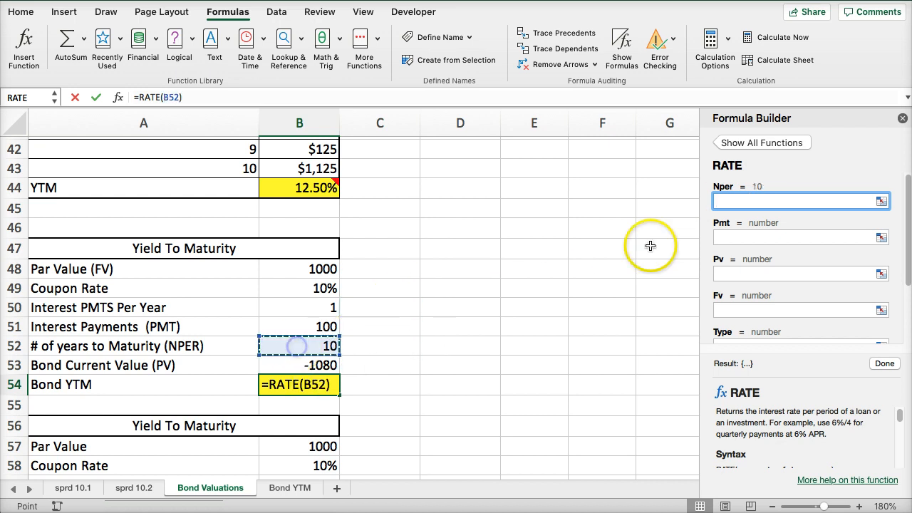
{"action": "left_click", "coordinate": [734, 238]}
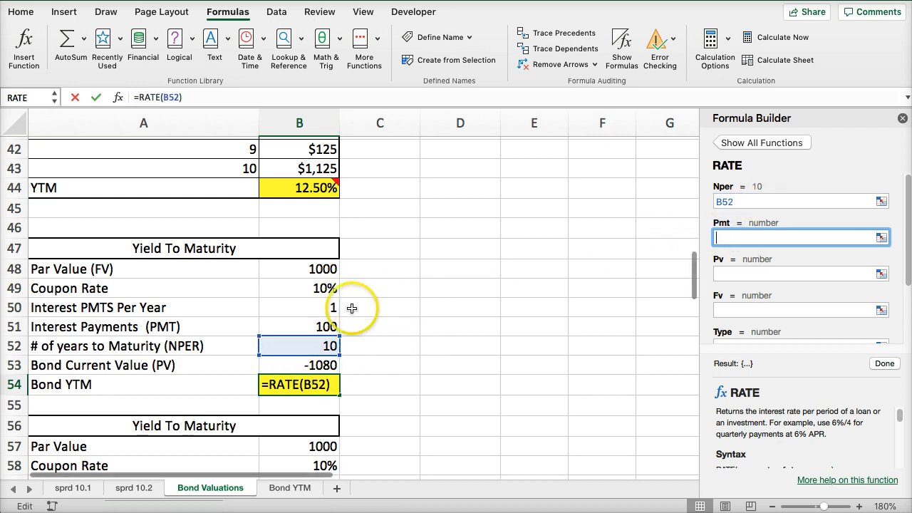
{"action": "left_click", "coordinate": [297, 327]}
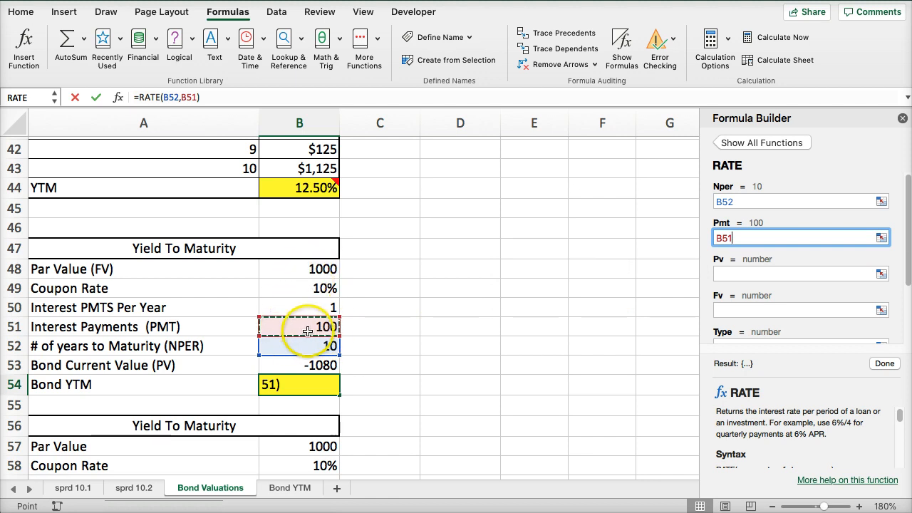
Set RATE's present value to B53 and its future value to B48, completing the bond yield formula in B54
{"action": "left_click", "coordinate": [726, 273]}
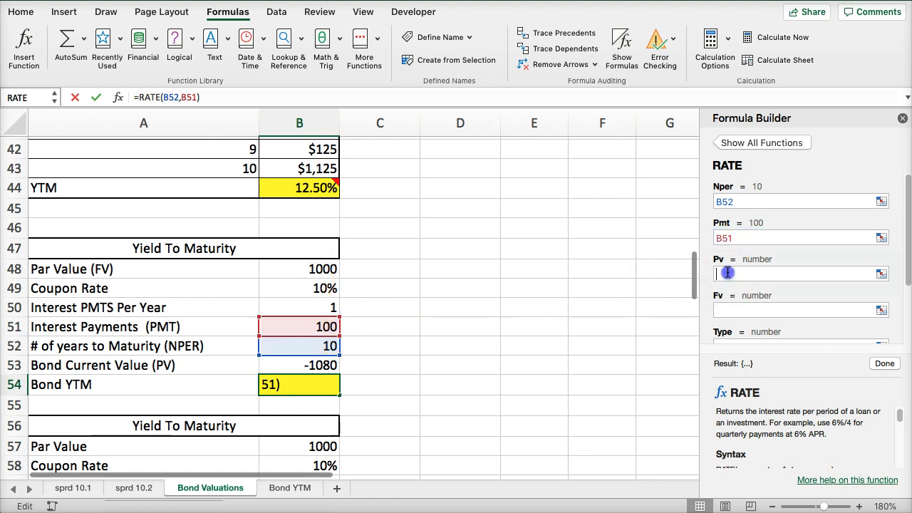
{"action": "left_click", "coordinate": [284, 365]}
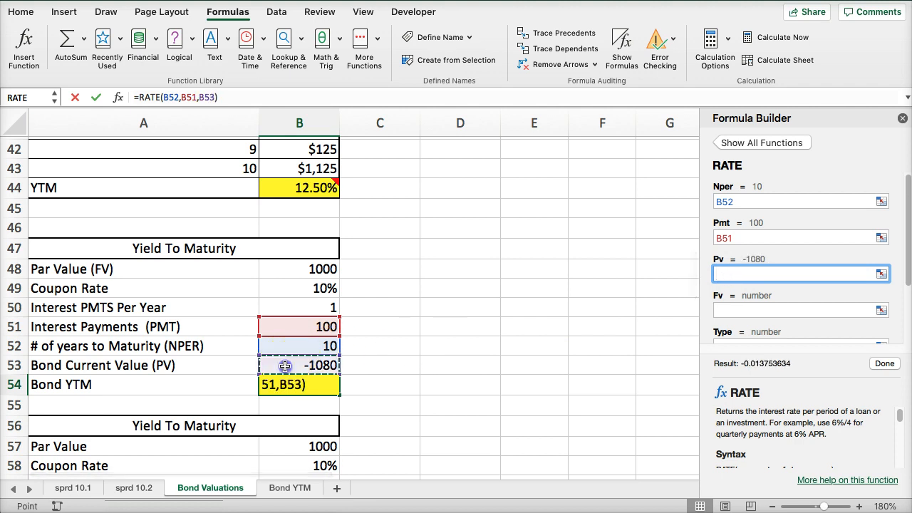
{"action": "left_click", "coordinate": [723, 310]}
{"action": "left_click", "coordinate": [281, 267]}
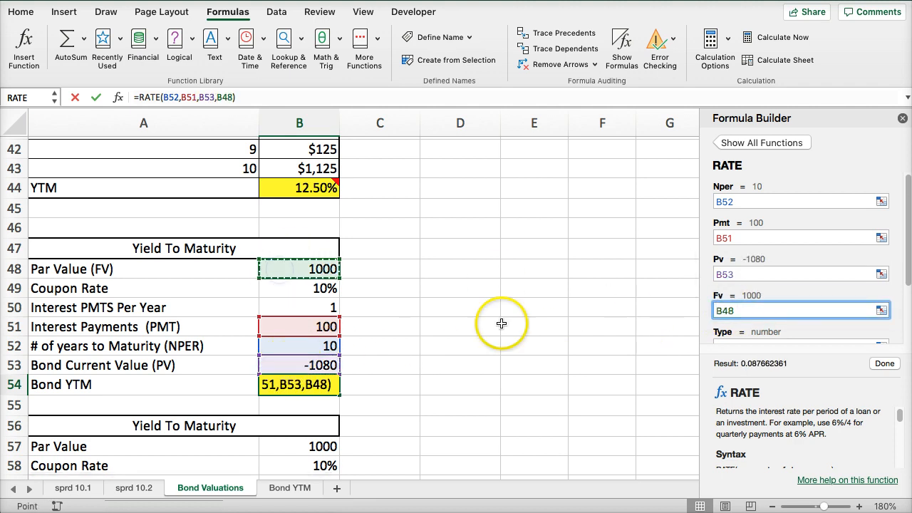
{"action": "scroll", "coordinate": [867, 291], "scroll_direction": "down", "scroll_amount": 1}
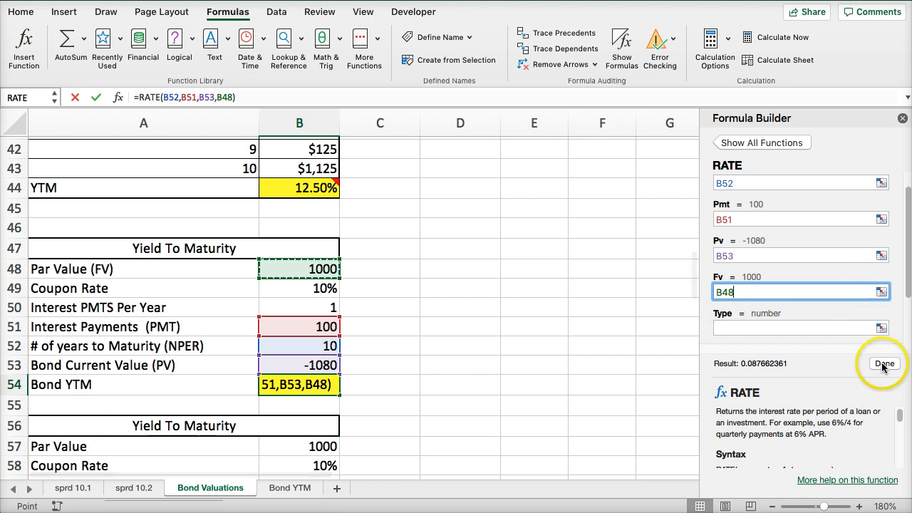
{"action": "left_click", "coordinate": [883, 364]}
{"action": "mouse_move", "coordinate": [271, 379]}
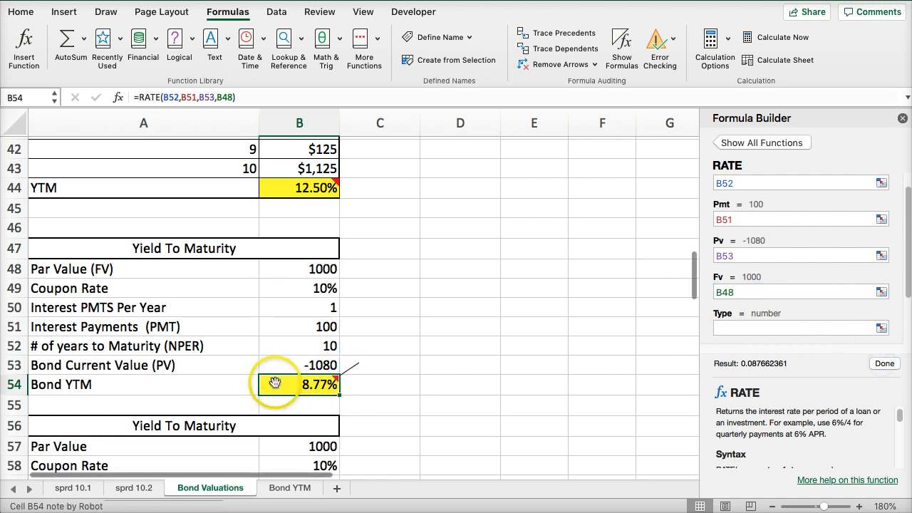
Compare the bond yield in B54 with the IRR yield in B29 and look over the bond tables from row 56 down
{"action": "scroll", "coordinate": [292, 374], "scroll_direction": "up", "scroll_amount": 3}
{"action": "scroll", "coordinate": [292, 374], "scroll_direction": "up", "scroll_amount": 15}
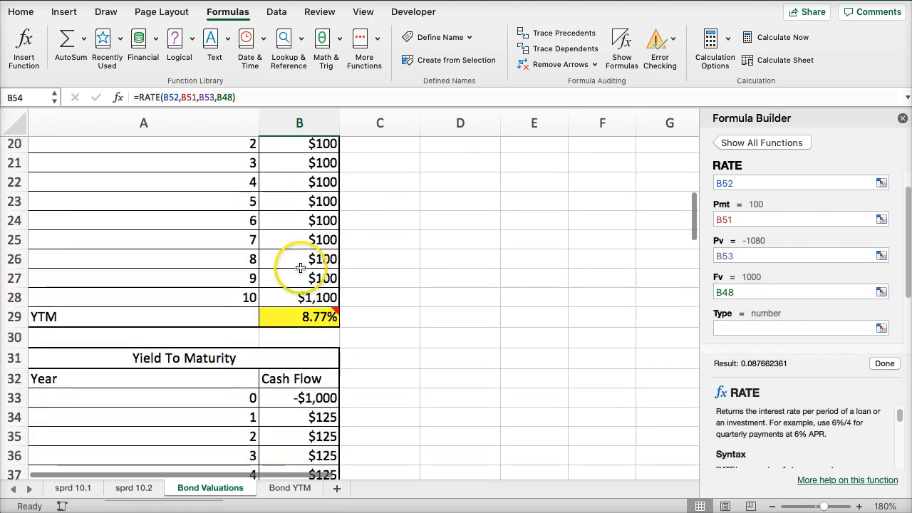
{"action": "scroll", "coordinate": [350, 315], "scroll_direction": "down", "scroll_amount": 20}
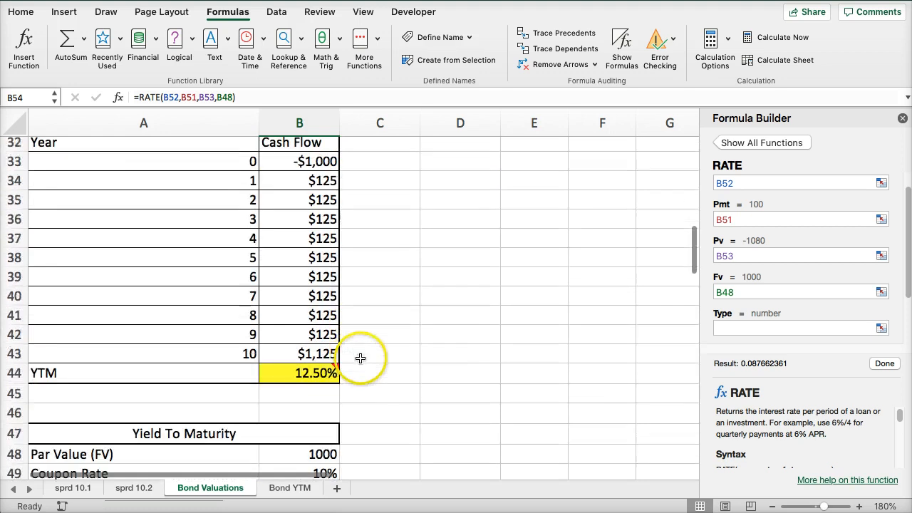
{"action": "scroll", "coordinate": [348, 360], "scroll_direction": "down", "scroll_amount": 5}
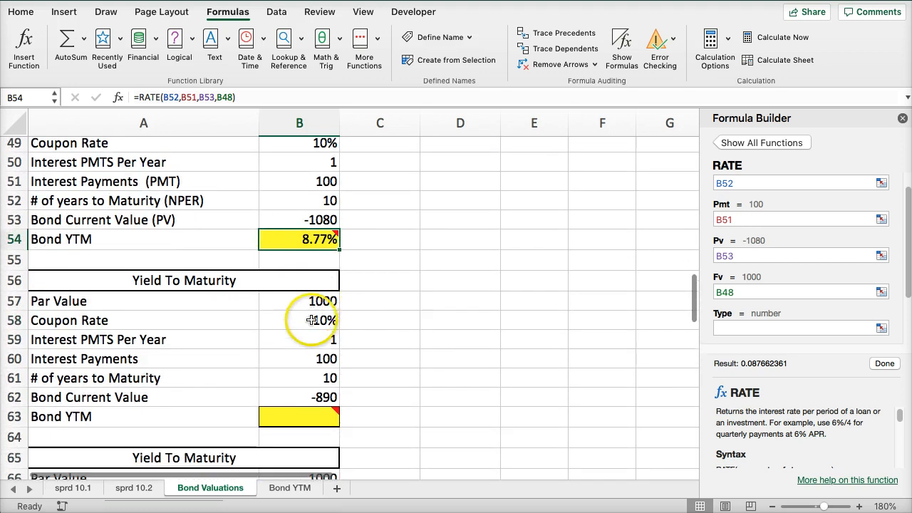
{"action": "scroll", "coordinate": [285, 379], "scroll_direction": "down", "scroll_amount": 7}
{"action": "scroll", "coordinate": [257, 405], "scroll_direction": "down", "scroll_amount": 6}
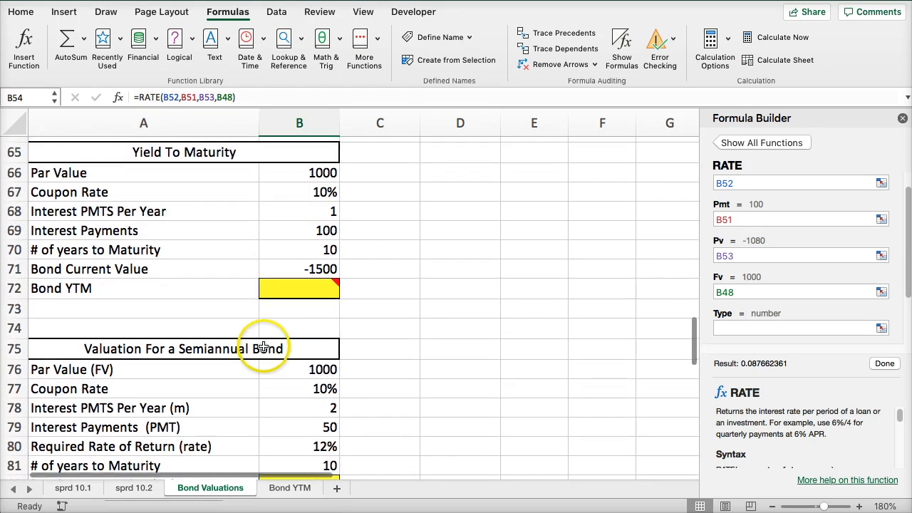
{"action": "scroll", "coordinate": [264, 342], "scroll_direction": "up", "scroll_amount": 12}
{"action": "scroll", "coordinate": [264, 356], "scroll_direction": "up", "scroll_amount": 6}
{"action": "scroll", "coordinate": [240, 393], "scroll_direction": "down", "scroll_amount": 8}
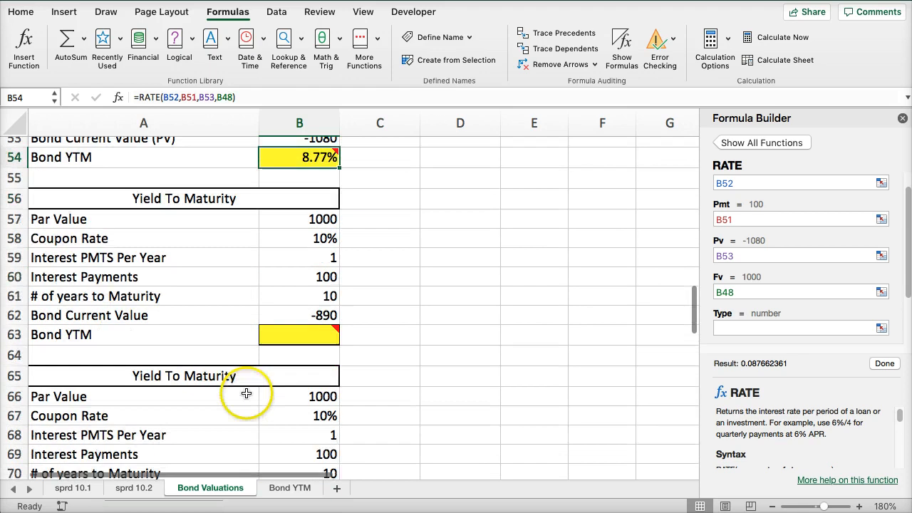
{"action": "scroll", "coordinate": [244, 391], "scroll_direction": "down", "scroll_amount": 1}
{"action": "scroll", "coordinate": [245, 391], "scroll_direction": "up", "scroll_amount": 9}
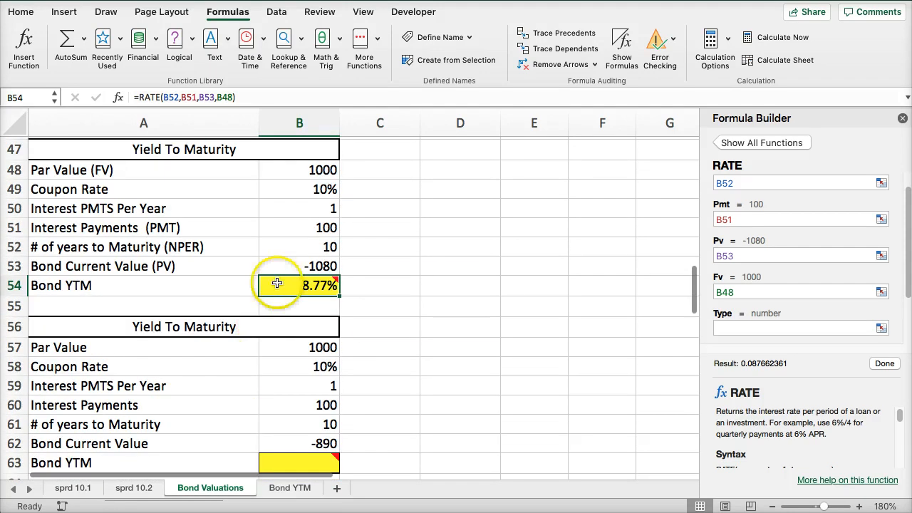
Copy the RATE formula from B54 into B63 and B72 for the other two bonds' yields to maturity
{"action": "mouse_move", "coordinate": [278, 283]}
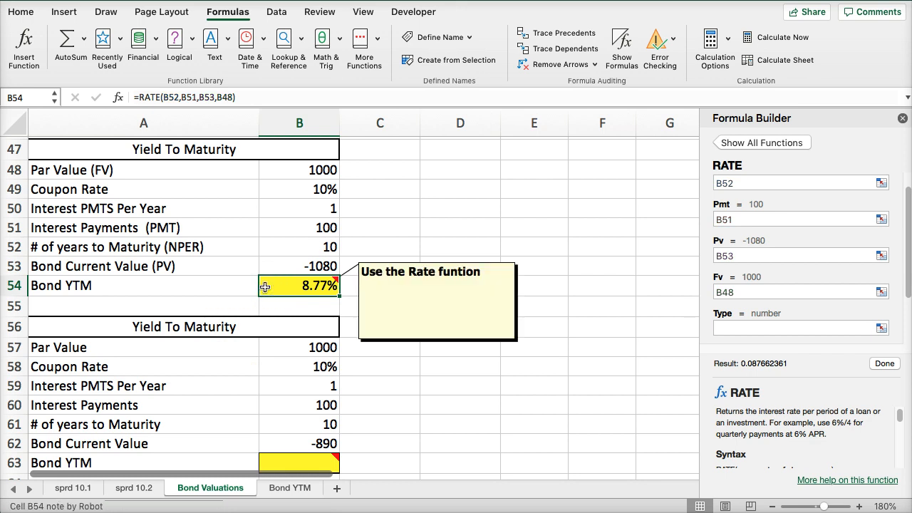
{"action": "scroll", "coordinate": [275, 309], "scroll_direction": "down", "scroll_amount": 5}
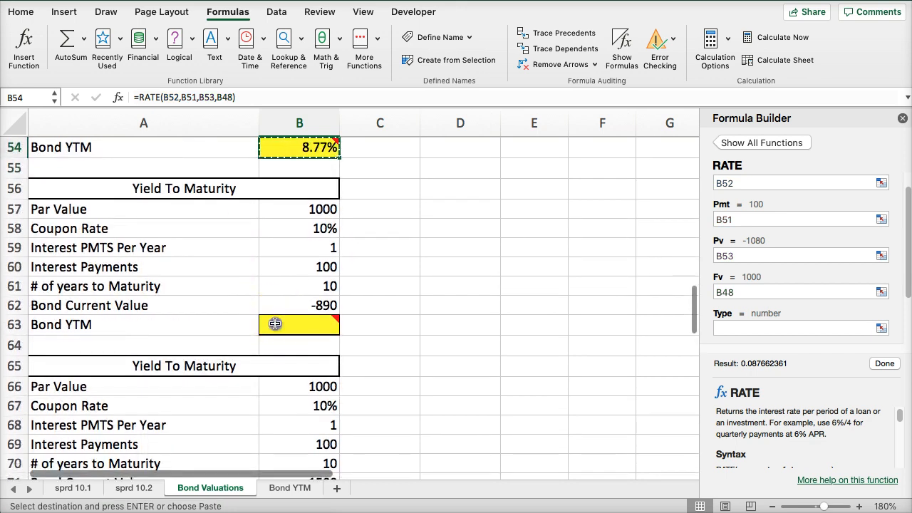
{"action": "left_click", "coordinate": [275, 324]}
{"action": "key", "text": "cmd+v"}
{"action": "scroll", "coordinate": [279, 342], "scroll_direction": "down", "scroll_amount": 3}
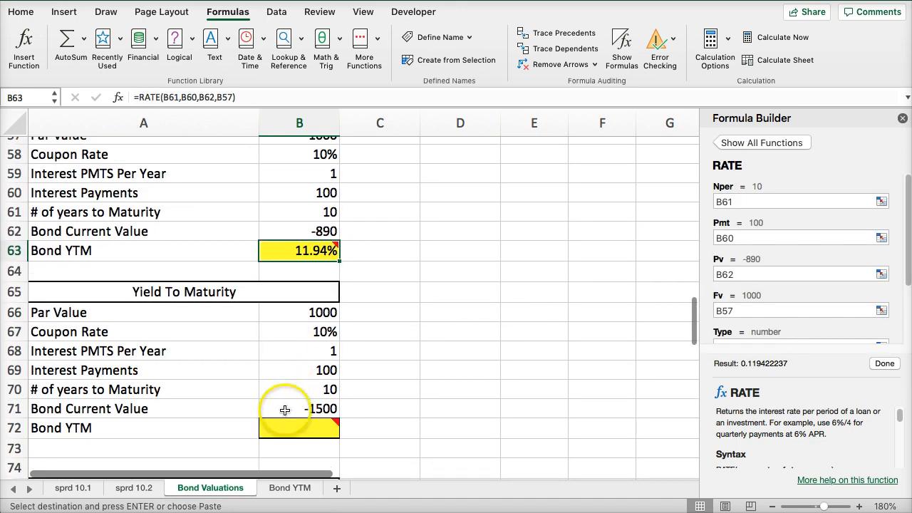
{"action": "left_click", "coordinate": [282, 426]}
{"action": "key", "text": "cmd+v"}
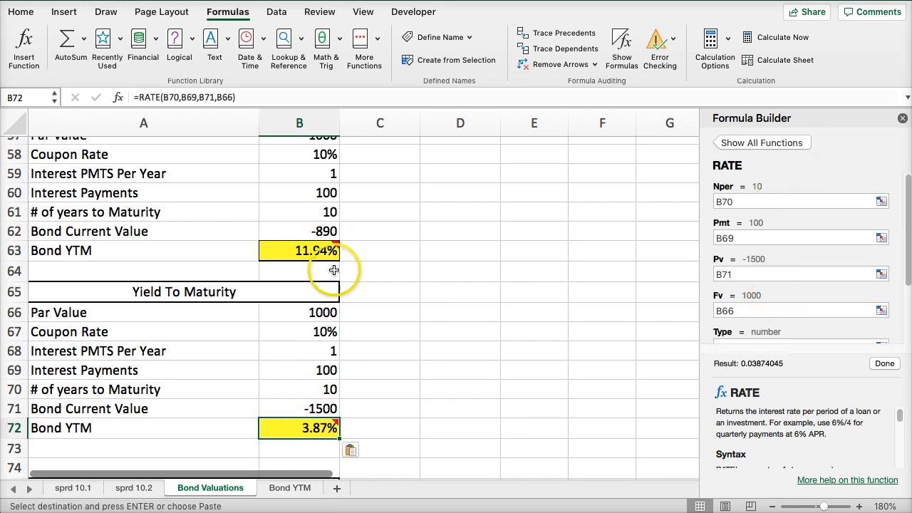
{"action": "left_click", "coordinate": [289, 252]}
{"action": "left_click", "coordinate": [318, 255]}
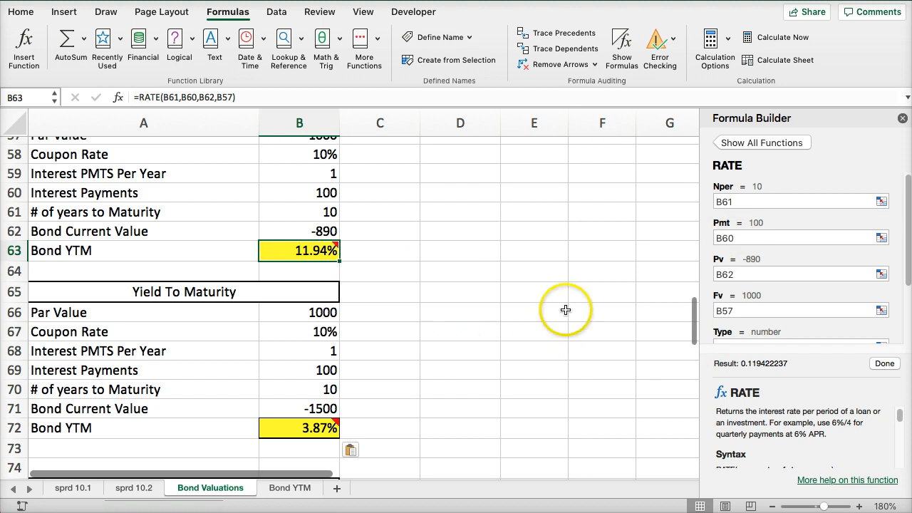
Find the PV function and insert it in B82 for the first semiannual bond's current value
{"action": "scroll", "coordinate": [348, 326], "scroll_direction": "down", "scroll_amount": 5}
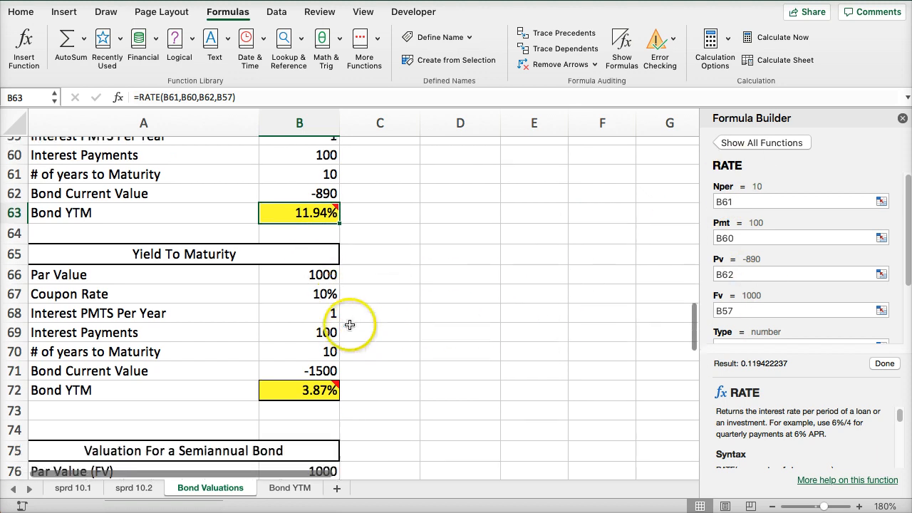
{"action": "scroll", "coordinate": [374, 324], "scroll_direction": "down", "scroll_amount": 8}
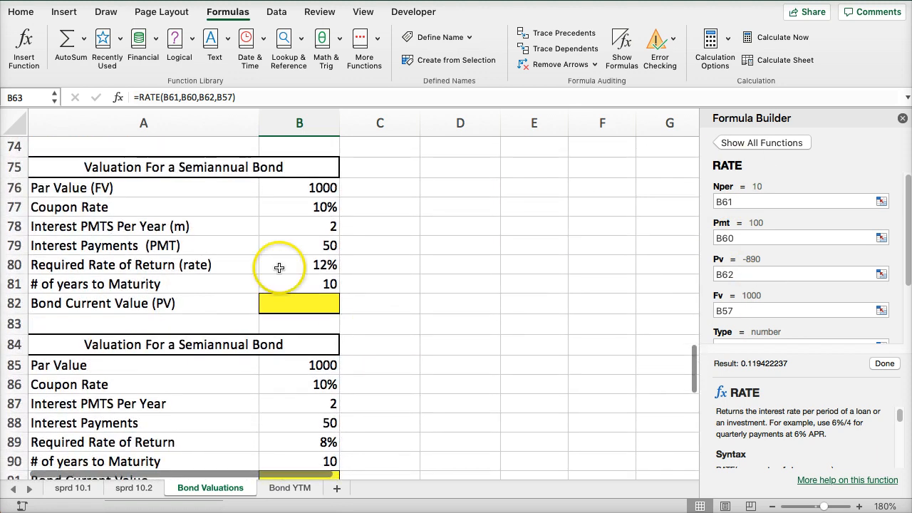
{"action": "scroll", "coordinate": [161, 171], "scroll_direction": "up", "scroll_amount": 1}
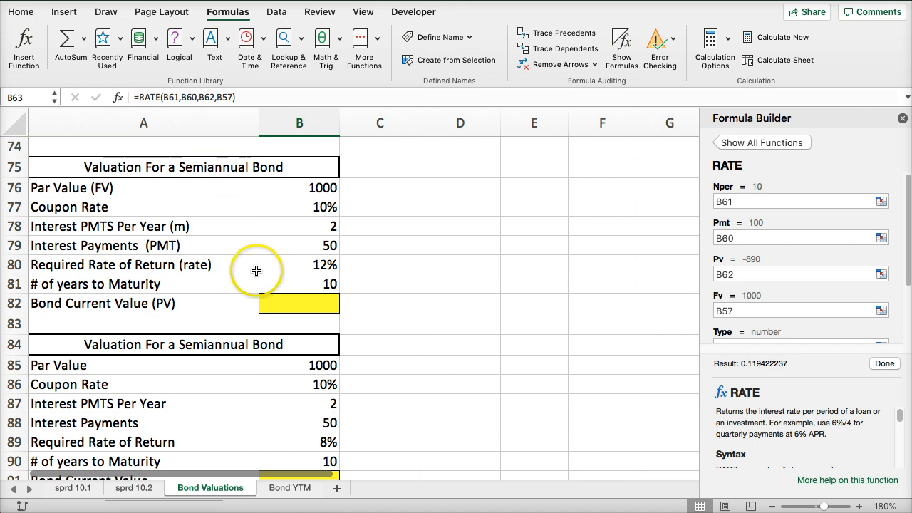
{"action": "left_click", "coordinate": [270, 304]}
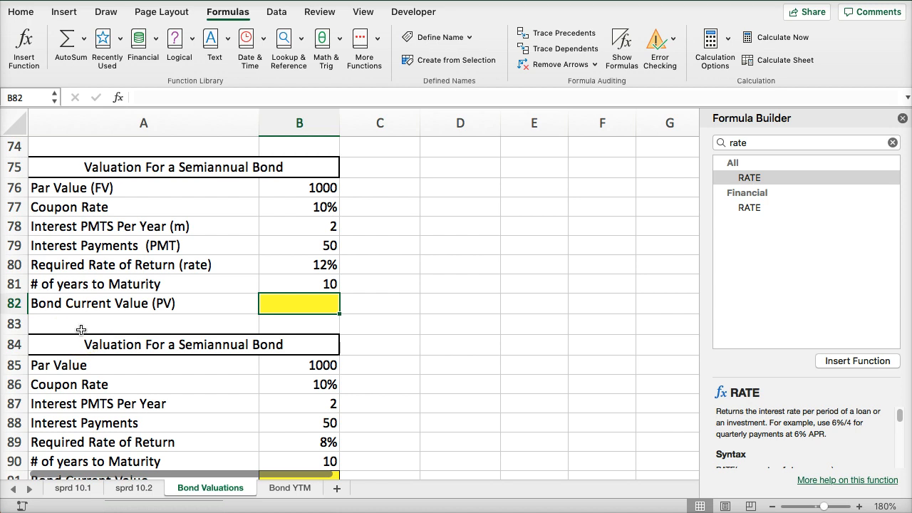
{"action": "scroll", "coordinate": [448, 272], "scroll_direction": "down", "scroll_amount": 2}
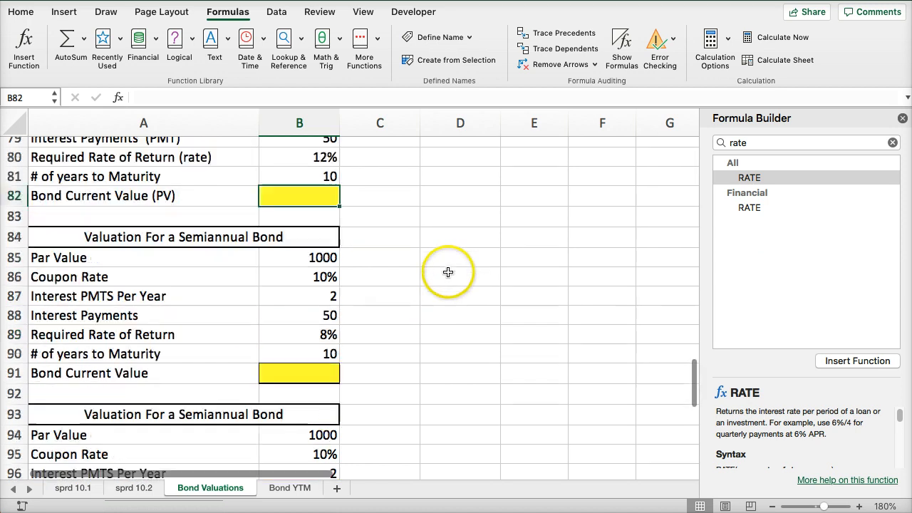
{"action": "scroll", "coordinate": [448, 274], "scroll_direction": "up", "scroll_amount": 5}
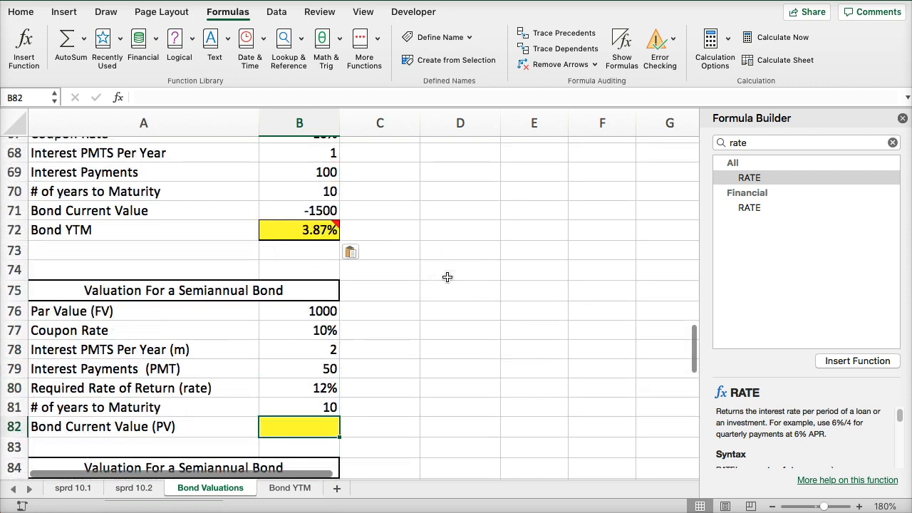
{"action": "scroll", "coordinate": [447, 276], "scroll_direction": "down", "scroll_amount": 6}
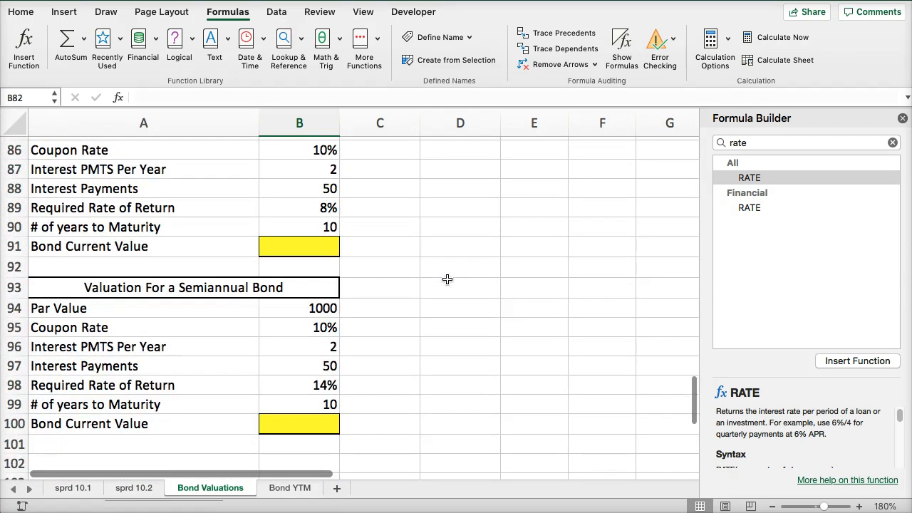
{"action": "scroll", "coordinate": [447, 279], "scroll_direction": "up", "scroll_amount": 5}
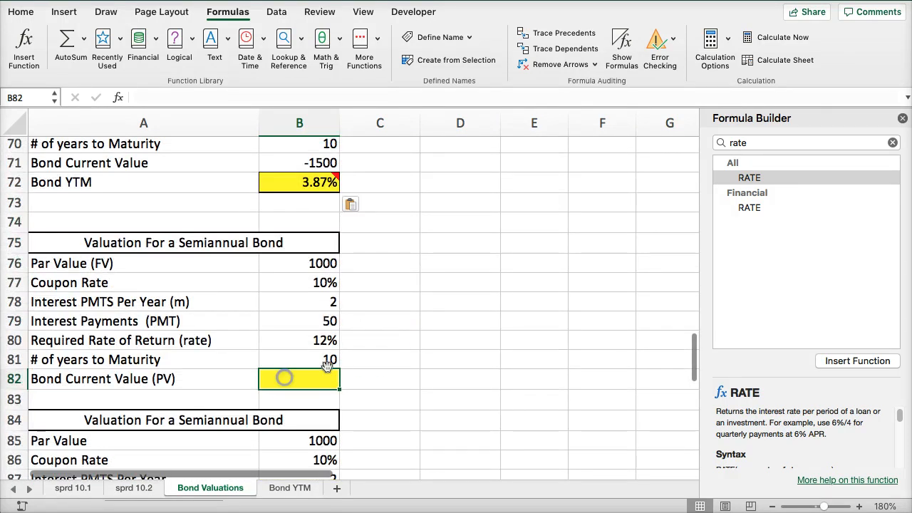
{"action": "left_click", "coordinate": [779, 145]}
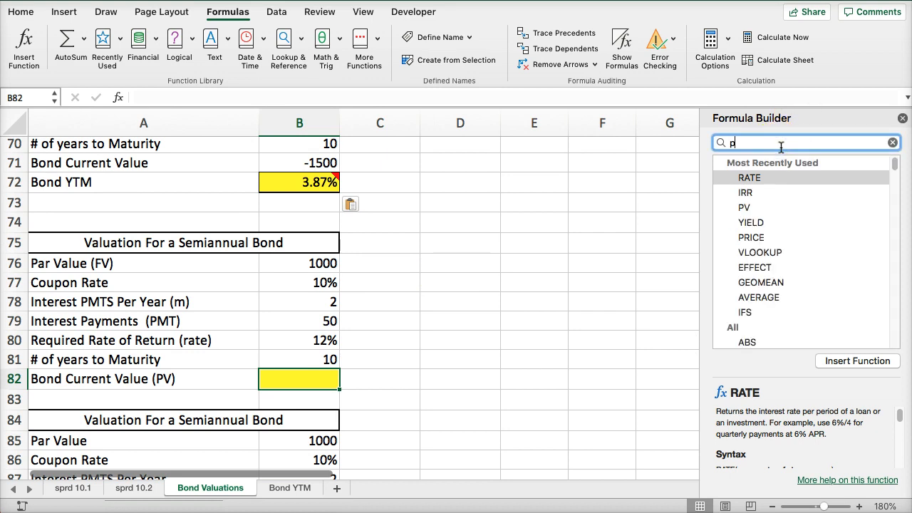
{"action": "double_click", "coordinate": [763, 179]}
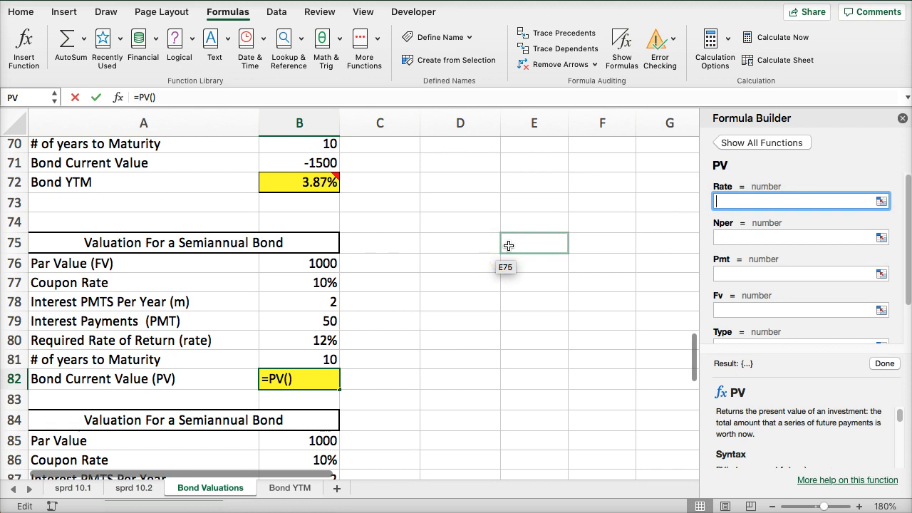
Set PV's rate to B80/B78 and its number of periods to B81*B78 for the semiannual bond in B82
{"action": "left_click", "coordinate": [275, 341]}
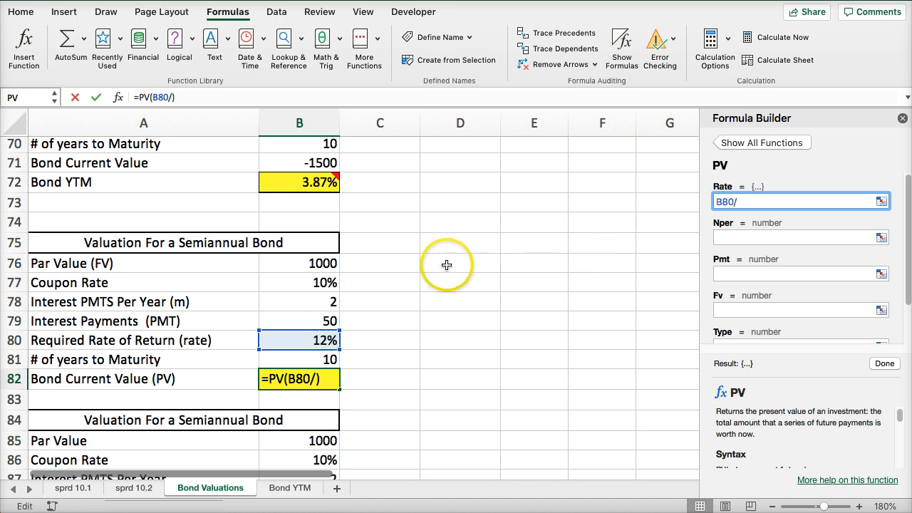
{"action": "left_click", "coordinate": [294, 301]}
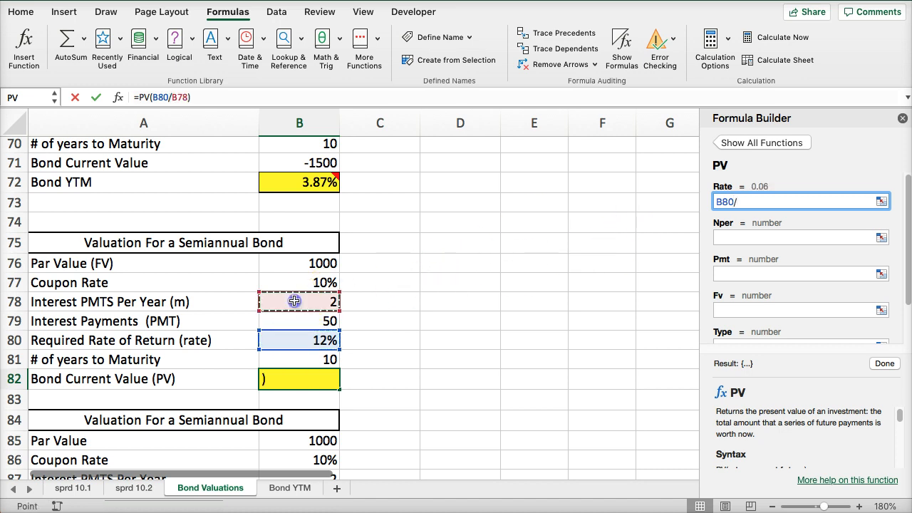
{"action": "left_click", "coordinate": [726, 239]}
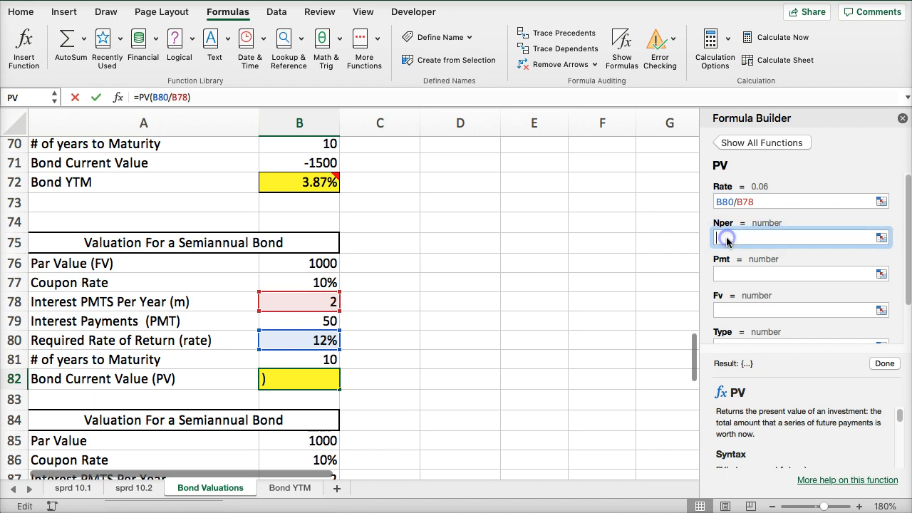
{"action": "left_click", "coordinate": [293, 356]}
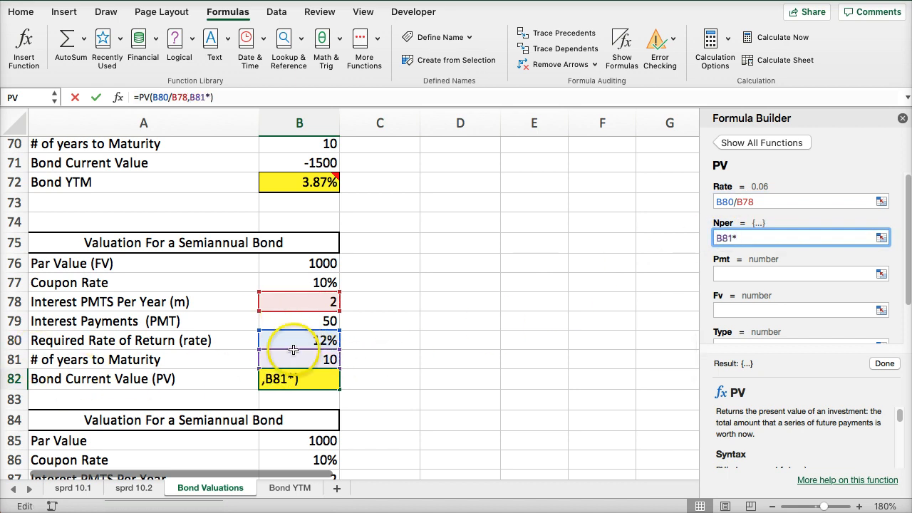
{"action": "type", "text": "*"}
{"action": "left_click", "coordinate": [299, 301]}
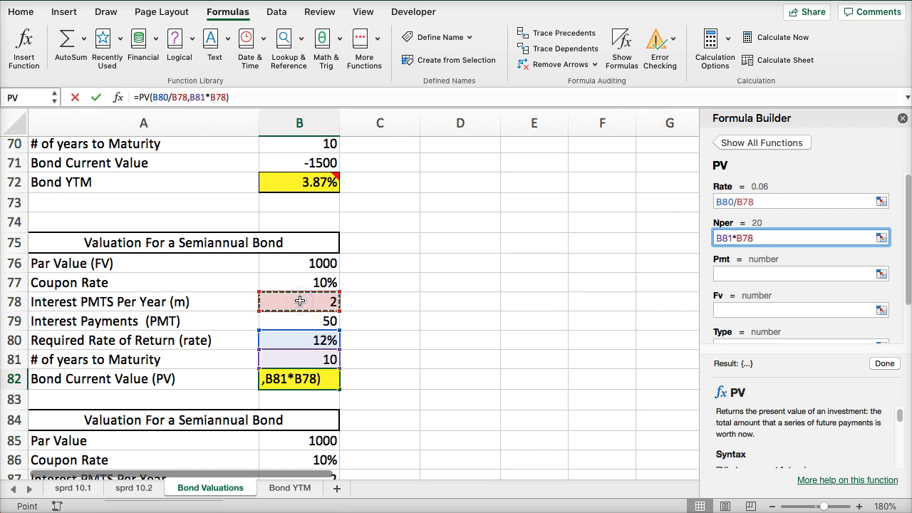
Set PV's payment to B79 and its future value to B76, completing the semiannual bond formula in B82
{"action": "left_click", "coordinate": [725, 273]}
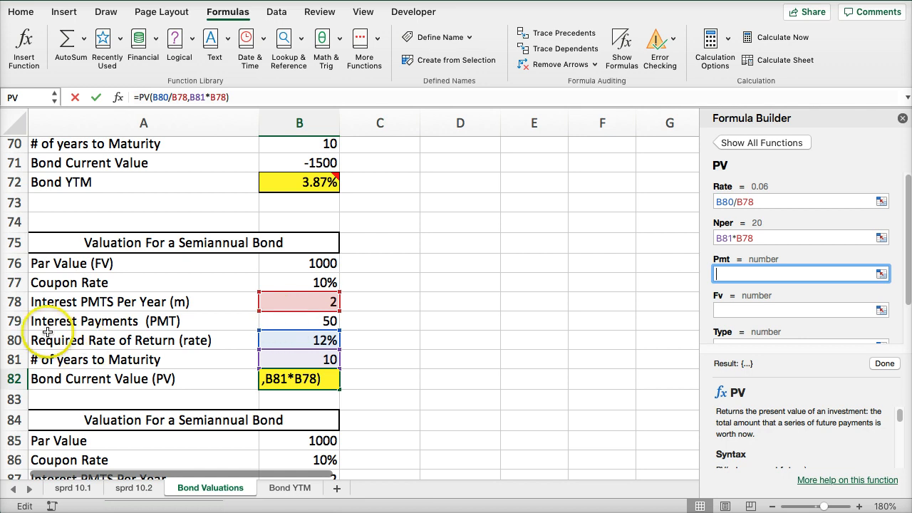
{"action": "left_click", "coordinate": [276, 321]}
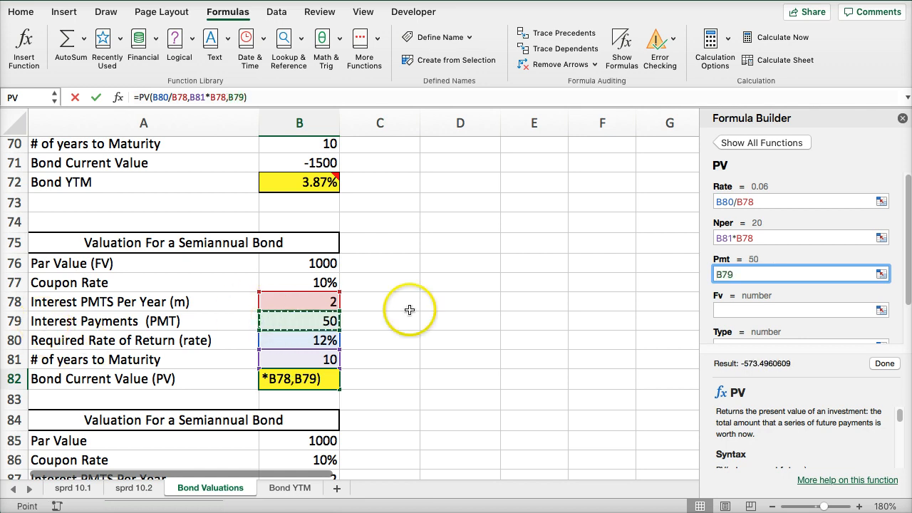
{"action": "left_click", "coordinate": [729, 310]}
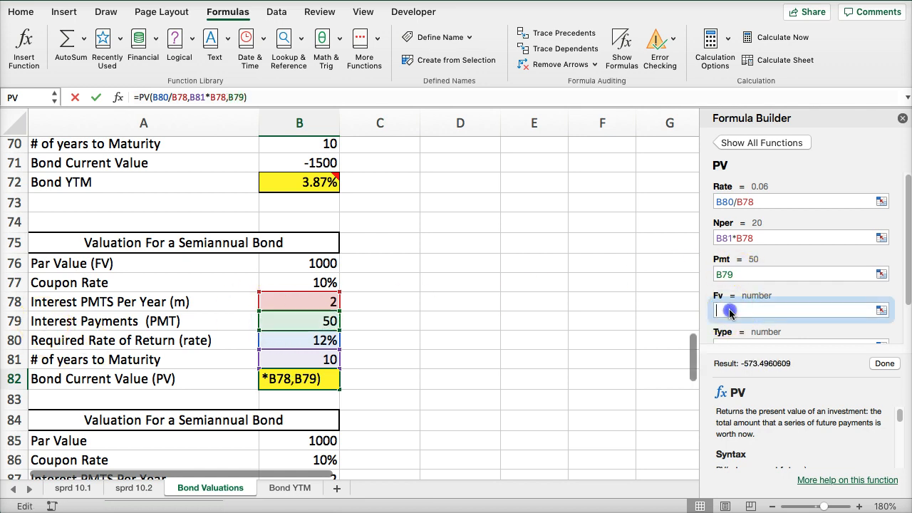
{"action": "left_click", "coordinate": [290, 265]}
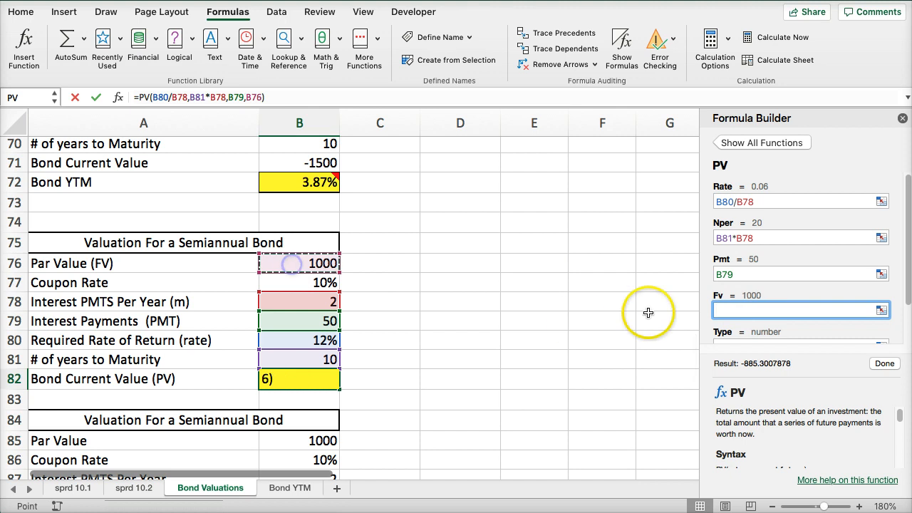
{"action": "scroll", "coordinate": [784, 292], "scroll_direction": "down", "scroll_amount": 1}
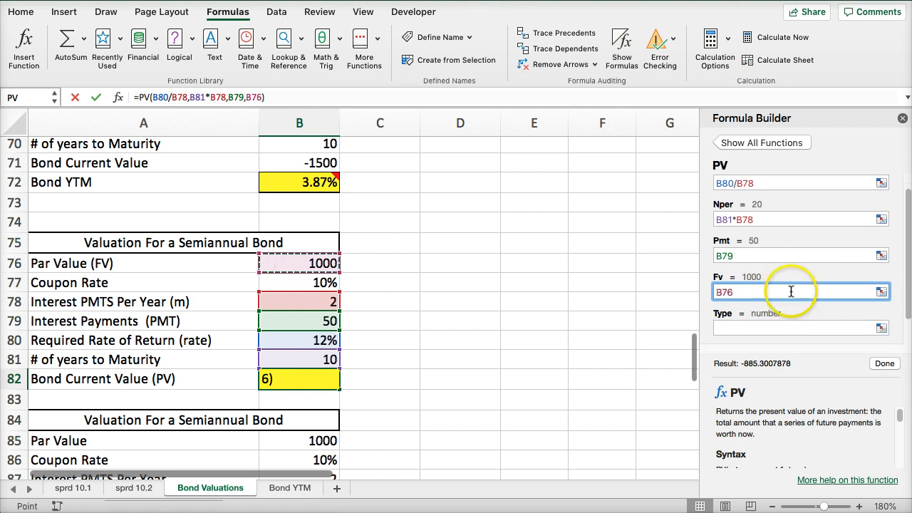
{"action": "left_click", "coordinate": [886, 364]}
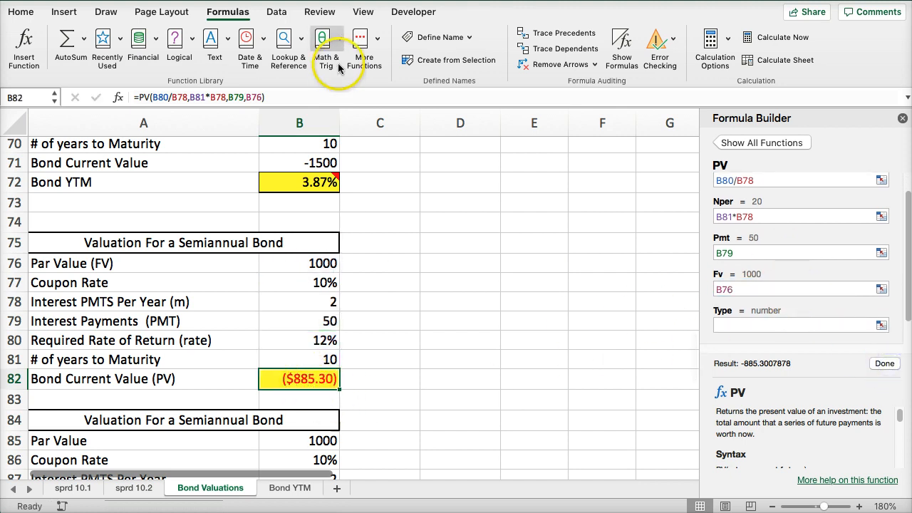
Multiply the PV formula in B82 by -1
{"action": "left_click", "coordinate": [299, 96]}
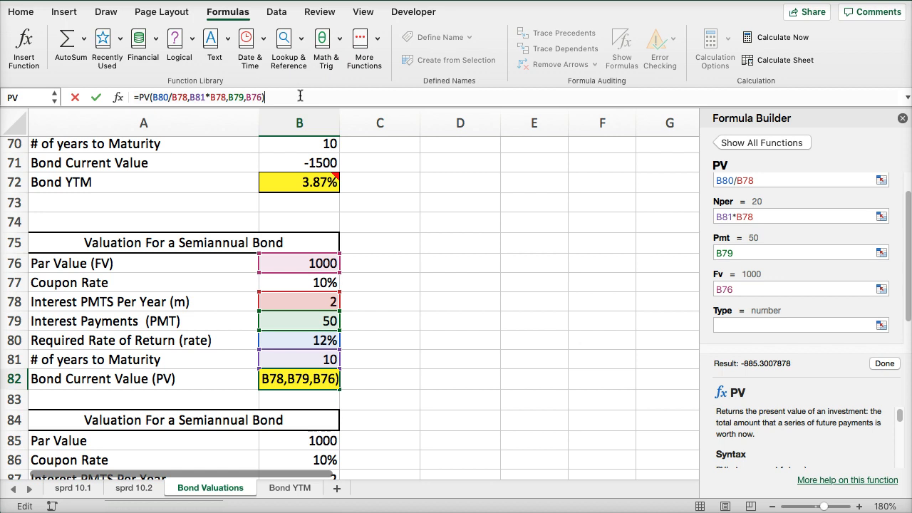
{"action": "type", "text": "*-1"}
{"action": "key", "text": "Return"}
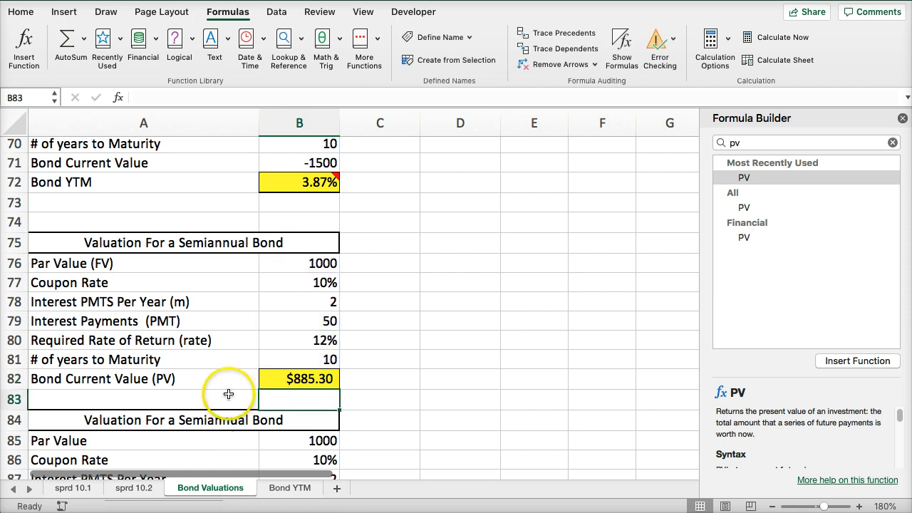
Copy the PV formula from B82 into B91 and B100 for the other two semiannual bonds' current values
{"action": "scroll", "coordinate": [243, 388], "scroll_direction": "down", "scroll_amount": 5}
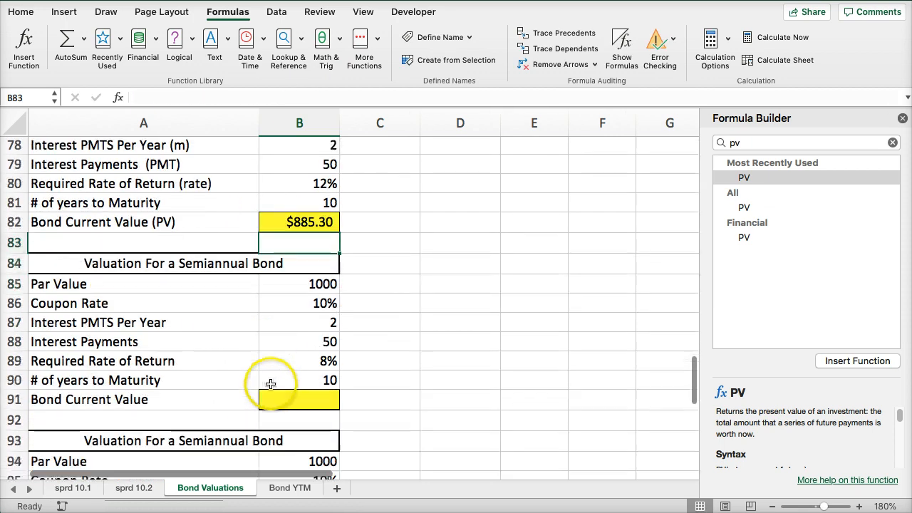
{"action": "scroll", "coordinate": [271, 389], "scroll_direction": "down", "scroll_amount": 5}
{"action": "scroll", "coordinate": [269, 399], "scroll_direction": "up", "scroll_amount": 4}
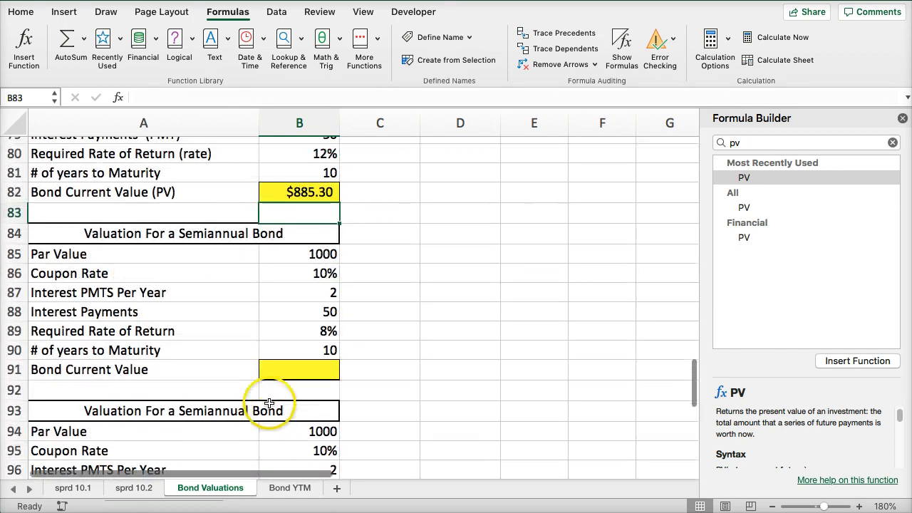
{"action": "scroll", "coordinate": [270, 403], "scroll_direction": "up", "scroll_amount": 3}
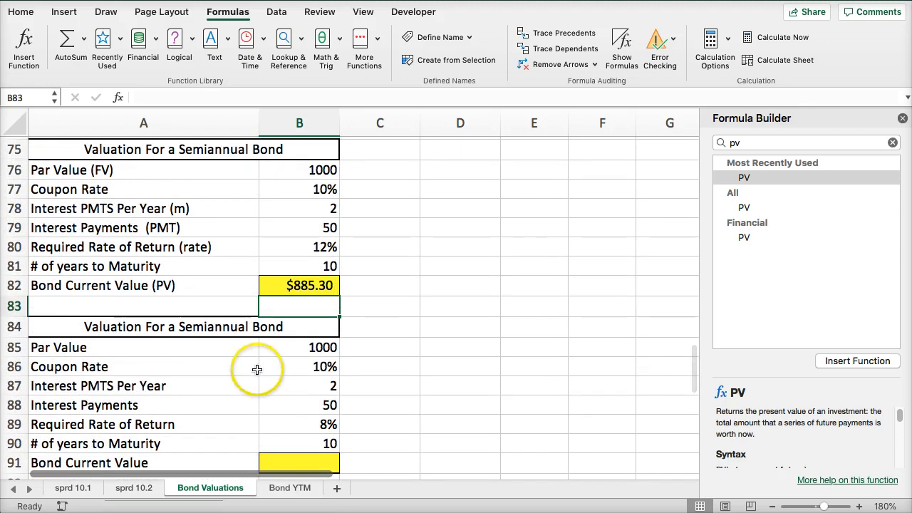
{"action": "left_click", "coordinate": [283, 286]}
{"action": "key", "text": "super+c"}
{"action": "scroll", "coordinate": [285, 374], "scroll_direction": "down", "scroll_amount": 3}
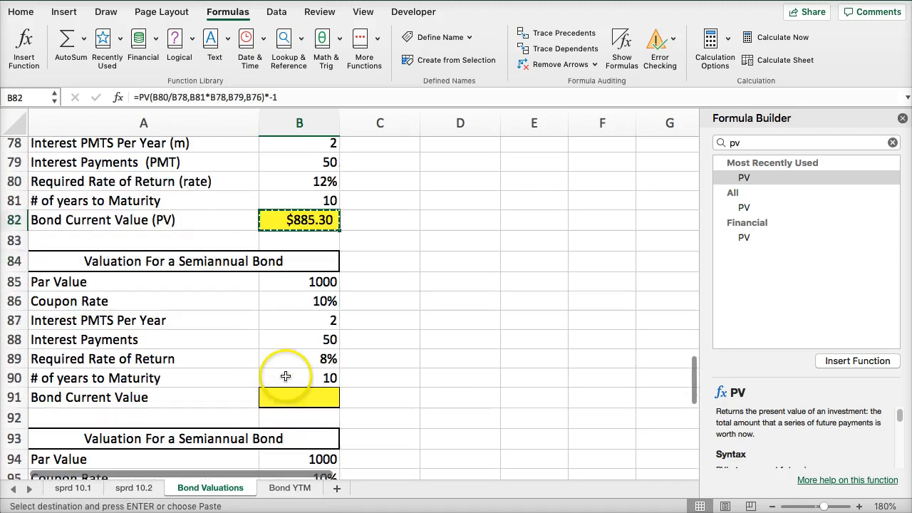
{"action": "left_click", "coordinate": [280, 390]}
{"action": "key", "text": "super+v"}
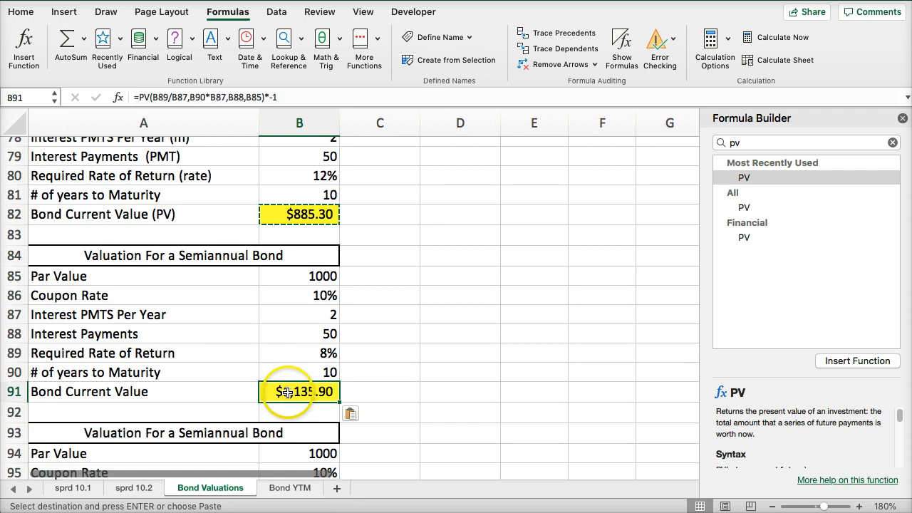
{"action": "scroll", "coordinate": [377, 391], "scroll_direction": "down", "scroll_amount": 8}
{"action": "left_click", "coordinate": [309, 413]}
{"action": "key", "text": "super+v"}
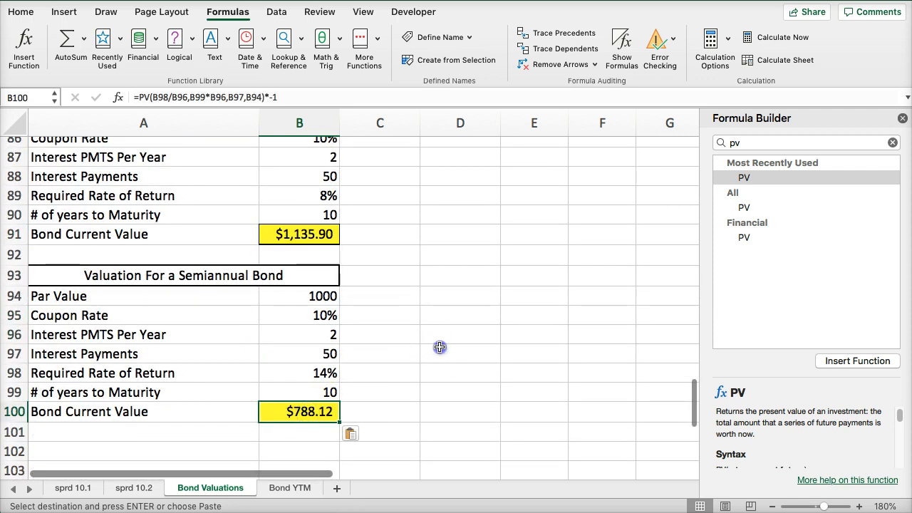
{"action": "left_click", "coordinate": [439, 347]}
{"action": "scroll", "coordinate": [278, 341], "scroll_direction": "up", "scroll_amount": 7}
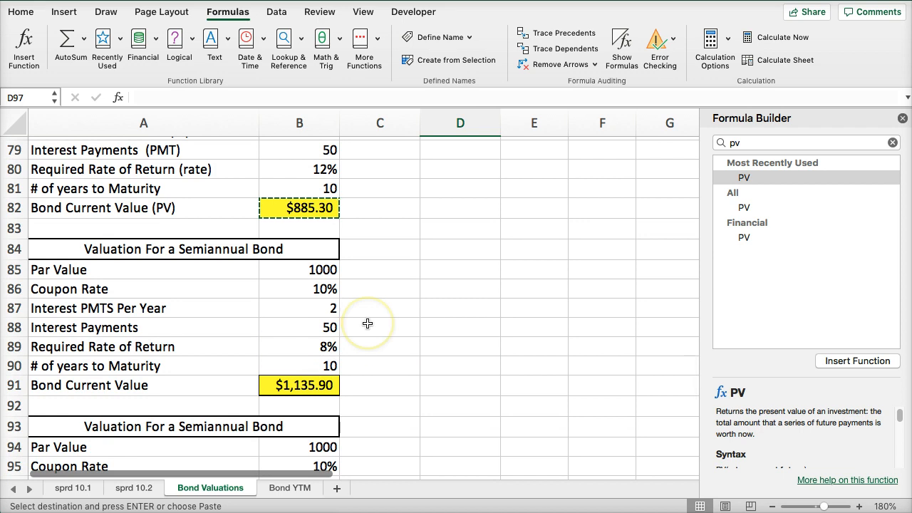
{"action": "scroll", "coordinate": [367, 324], "scroll_direction": "down", "scroll_amount": 10}
{"action": "key", "text": "Escape"}
Look over the bond tables on the Bond Valuations sheet and check the PV formulas in B82, B91 and B100
{"action": "scroll", "coordinate": [374, 322], "scroll_direction": "up", "scroll_amount": 20}
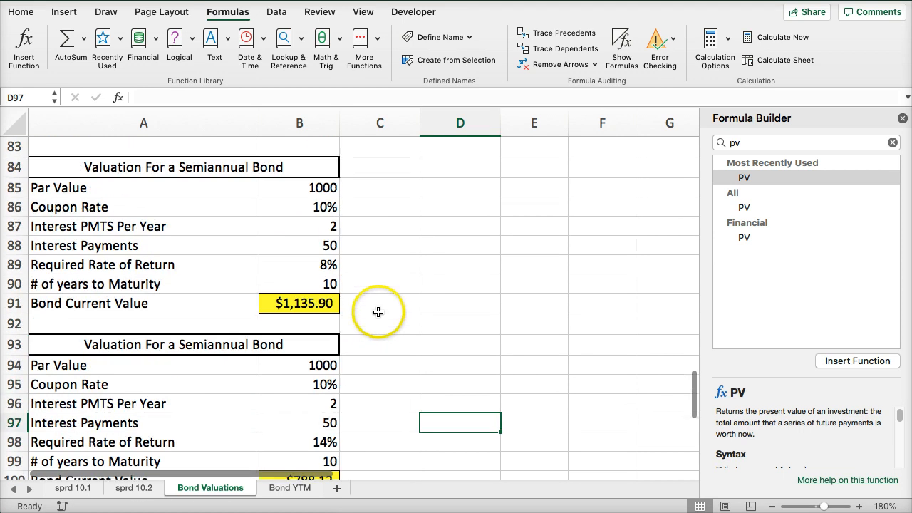
{"action": "scroll", "coordinate": [384, 314], "scroll_direction": "up", "scroll_amount": 8}
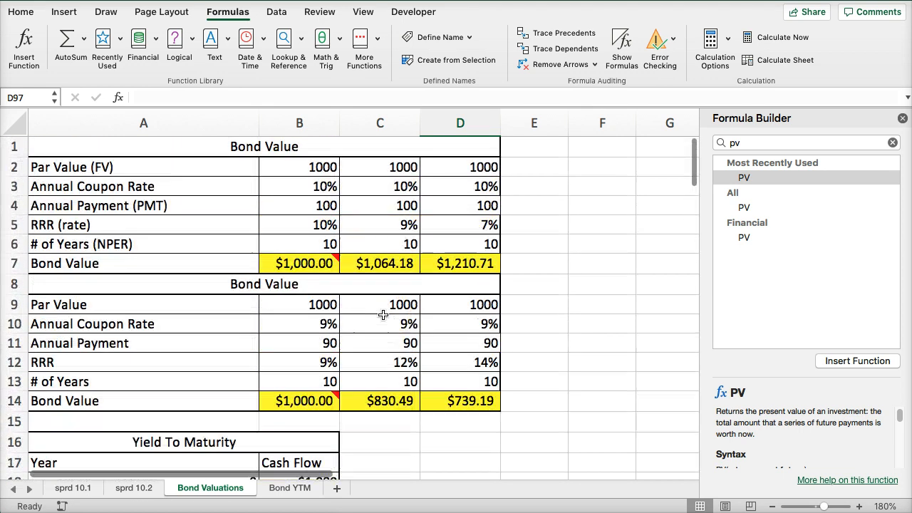
{"action": "scroll", "coordinate": [383, 314], "scroll_direction": "down", "scroll_amount": 20}
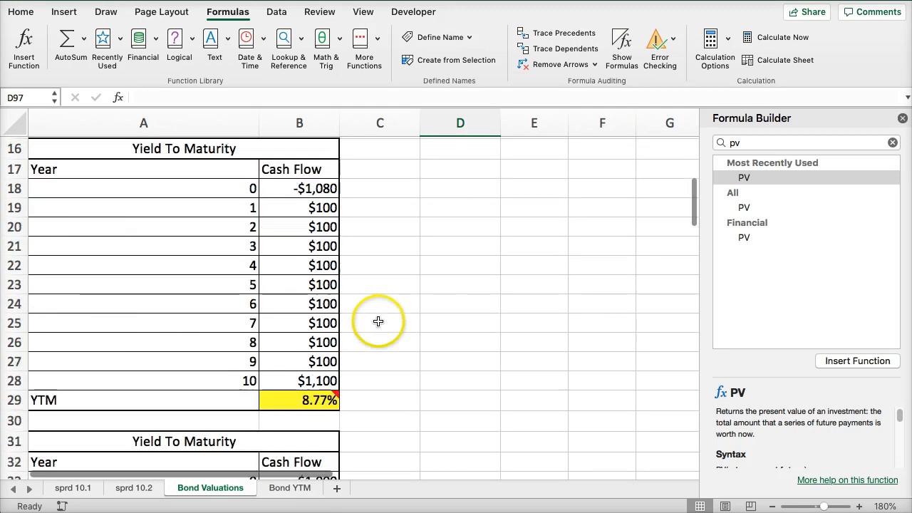
{"action": "scroll", "coordinate": [377, 333], "scroll_direction": "up", "scroll_amount": 3}
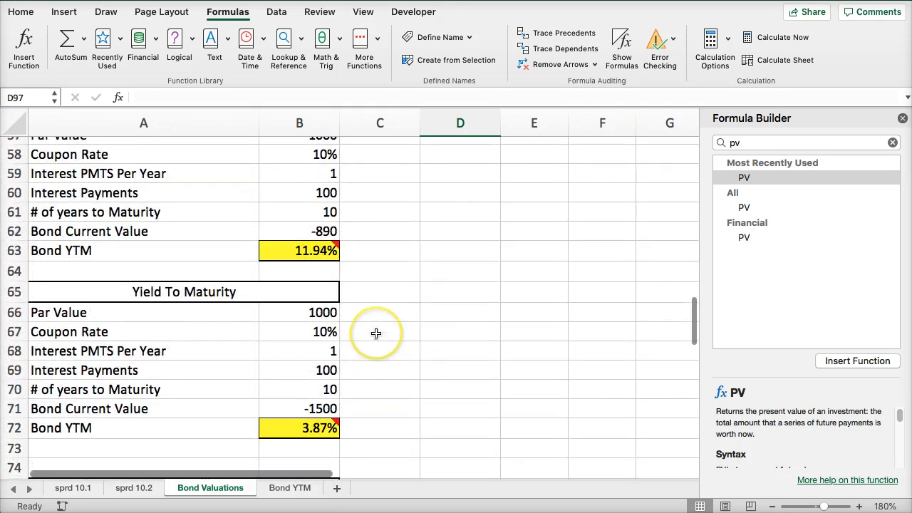
{"action": "scroll", "coordinate": [377, 332], "scroll_direction": "down", "scroll_amount": 6}
{"action": "scroll", "coordinate": [376, 333], "scroll_direction": "down", "scroll_amount": 3}
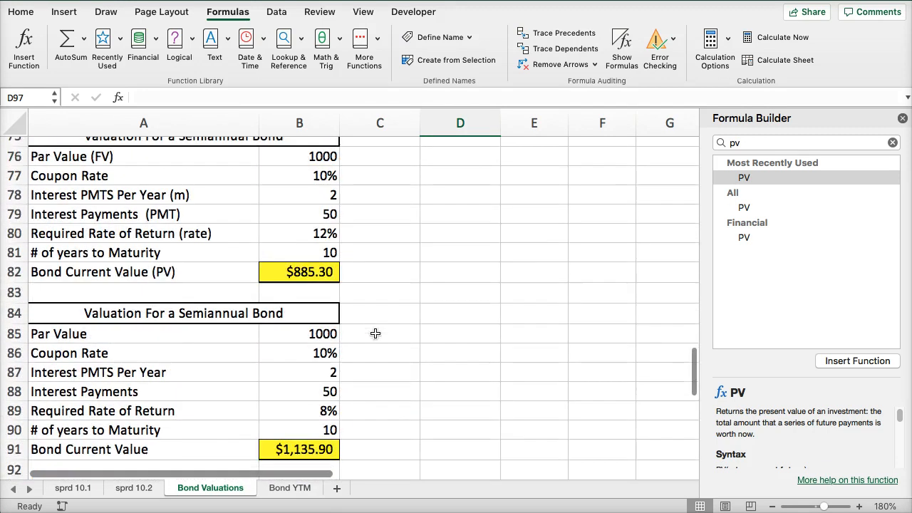
{"action": "left_click", "coordinate": [272, 271]}
{"action": "scroll", "coordinate": [235, 303], "scroll_direction": "up", "scroll_amount": 3}
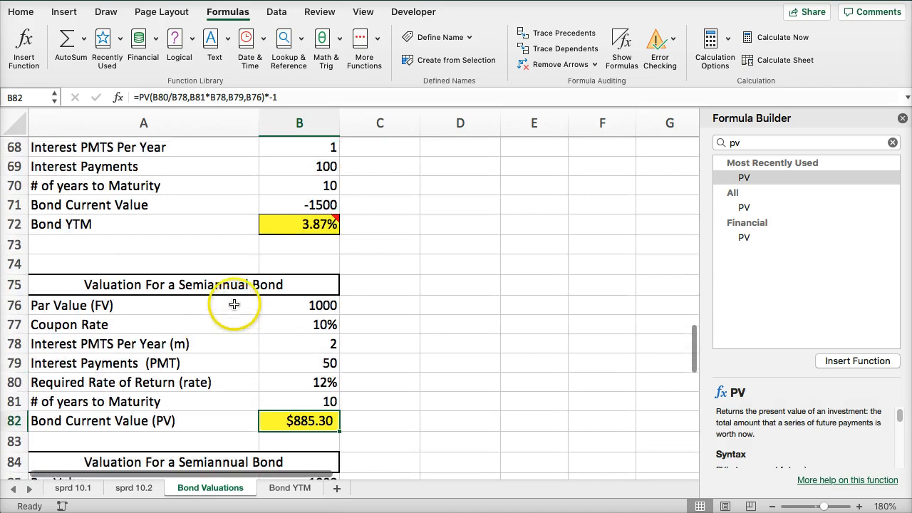
{"action": "scroll", "coordinate": [230, 324], "scroll_direction": "down", "scroll_amount": 4}
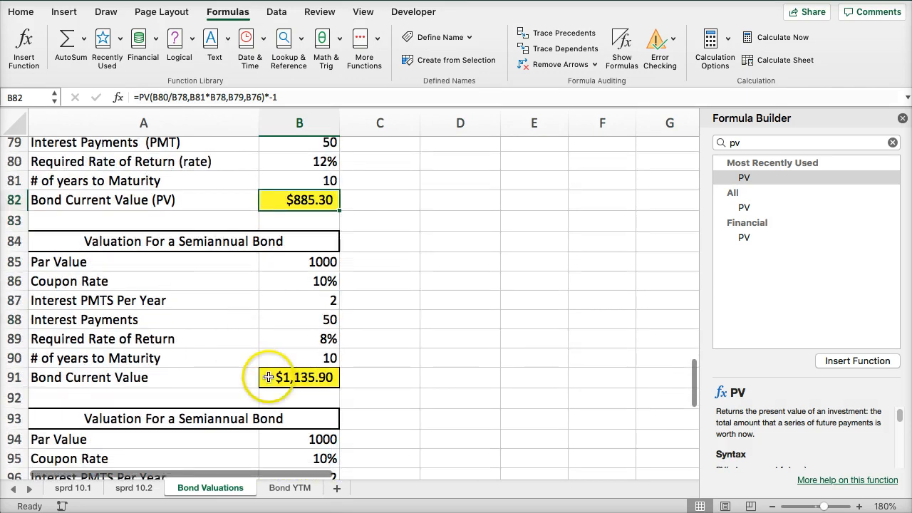
{"action": "left_click", "coordinate": [271, 378]}
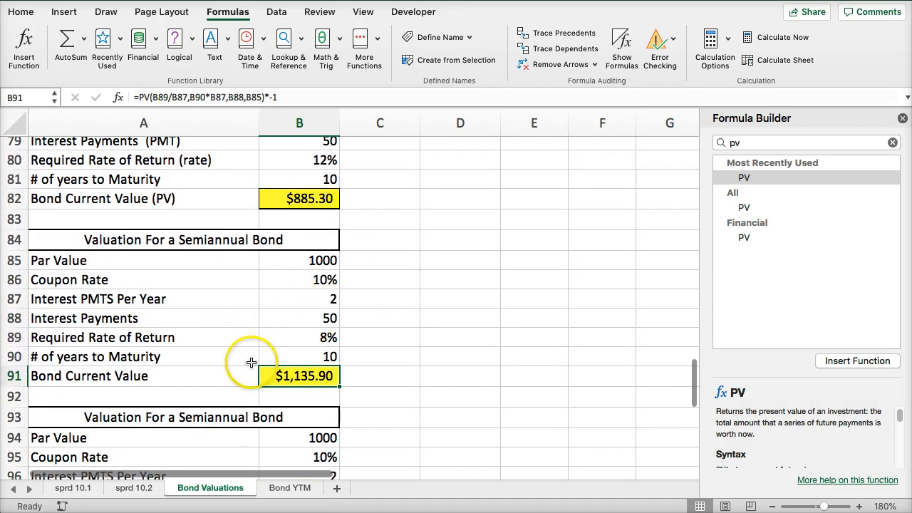
{"action": "scroll", "coordinate": [252, 358], "scroll_direction": "down", "scroll_amount": 3}
{"action": "left_click", "coordinate": [303, 426]}
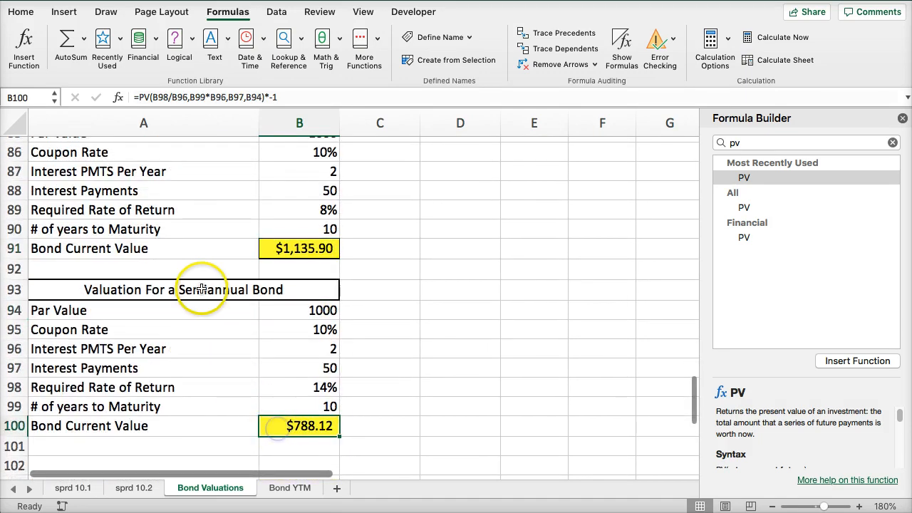
{"action": "scroll", "coordinate": [203, 291], "scroll_direction": "down", "scroll_amount": 1}
{"action": "scroll", "coordinate": [211, 292], "scroll_direction": "up", "scroll_amount": 5}
{"action": "scroll", "coordinate": [211, 292], "scroll_direction": "up", "scroll_amount": 15}
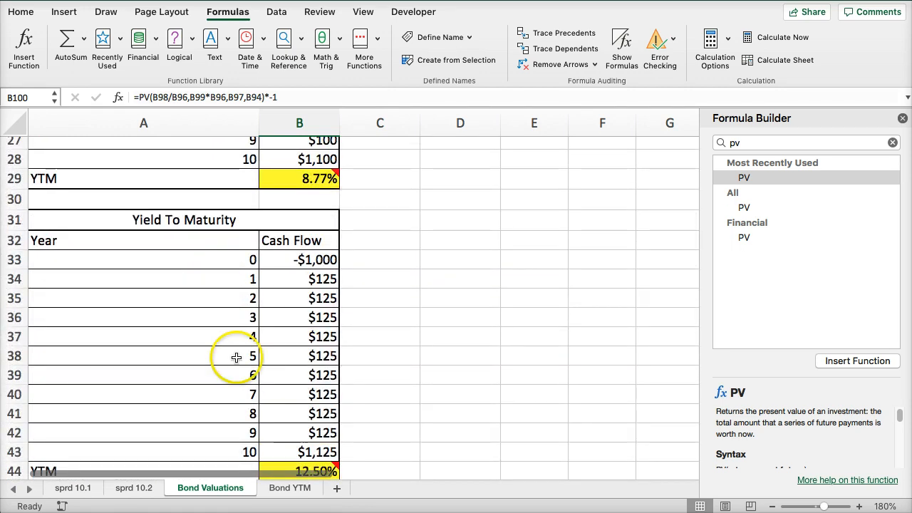
Switch to the Bond YTM sheet, close the Formula Builder and enlarge the sheet's zoom to 150%
{"action": "left_click", "coordinate": [291, 492]}
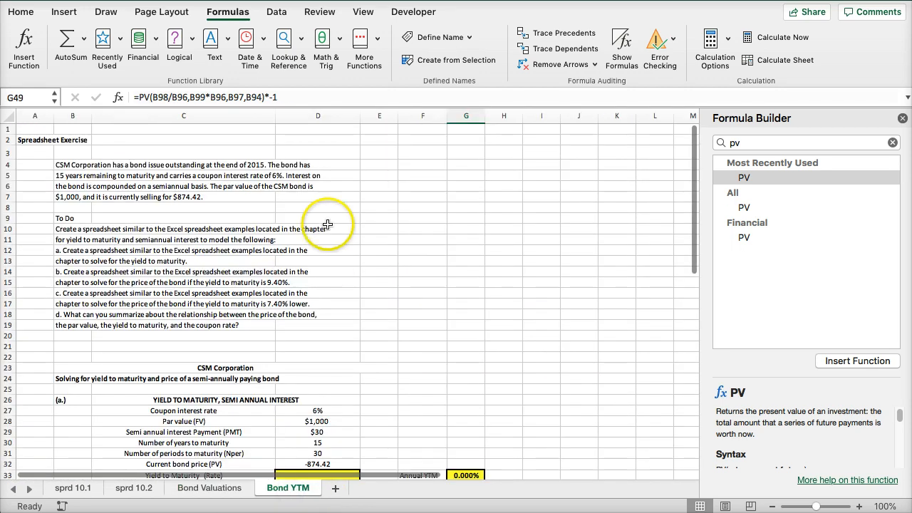
{"action": "left_click", "coordinate": [902, 119]}
{"action": "left_click", "coordinate": [859, 507]}
{"action": "left_click", "coordinate": [858, 506]}
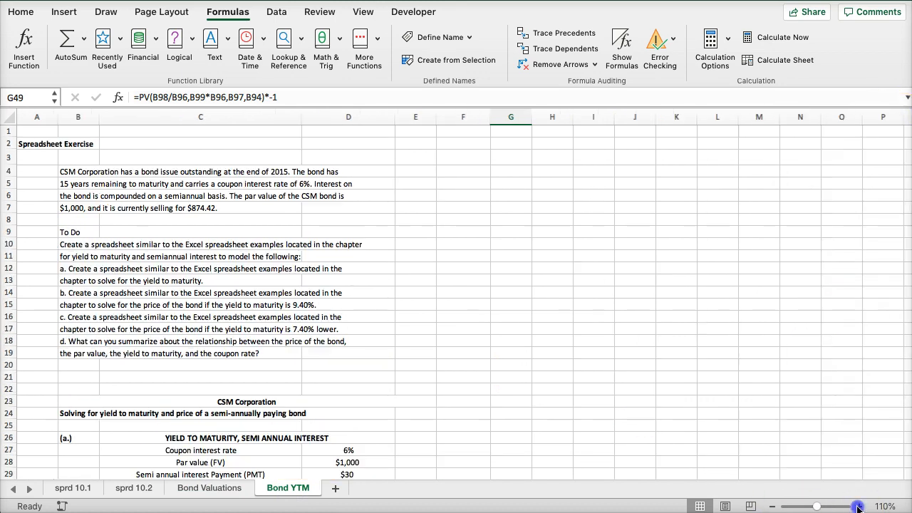
{"action": "left_click", "coordinate": [858, 506]}
{"action": "left_click", "coordinate": [858, 506]}
{"action": "left_click", "coordinate": [859, 506]}
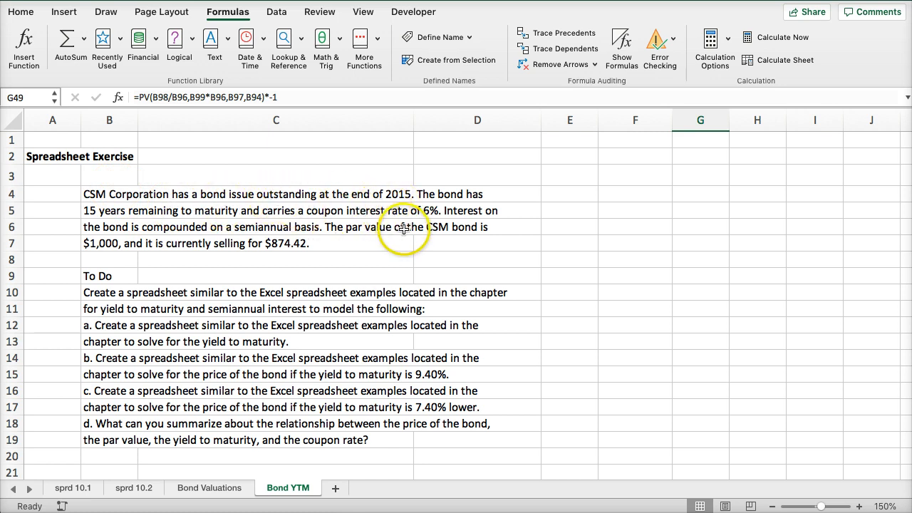
Read the CSM Corporation exercise and examine the input tables for parts (a), (b) and (c)
{"action": "scroll", "coordinate": [266, 252], "scroll_direction": "down", "scroll_amount": 4}
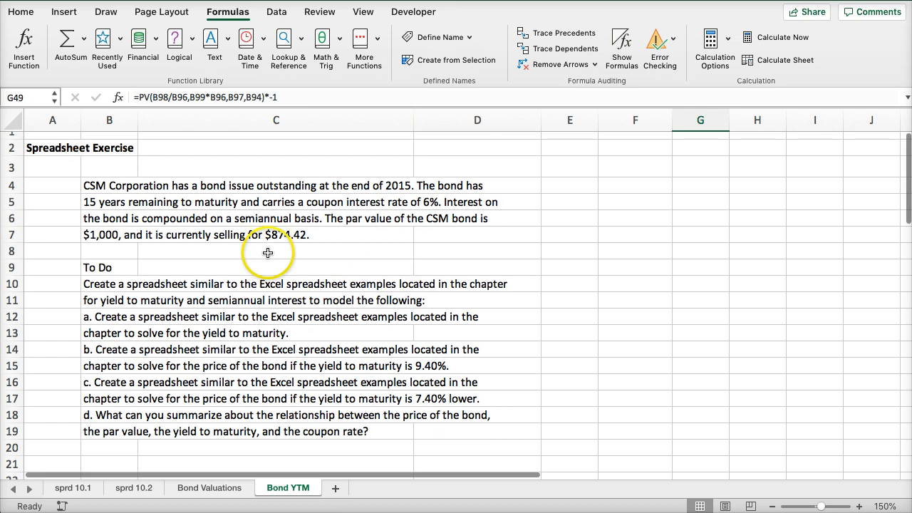
{"action": "scroll", "coordinate": [105, 322], "scroll_direction": "down", "scroll_amount": 5}
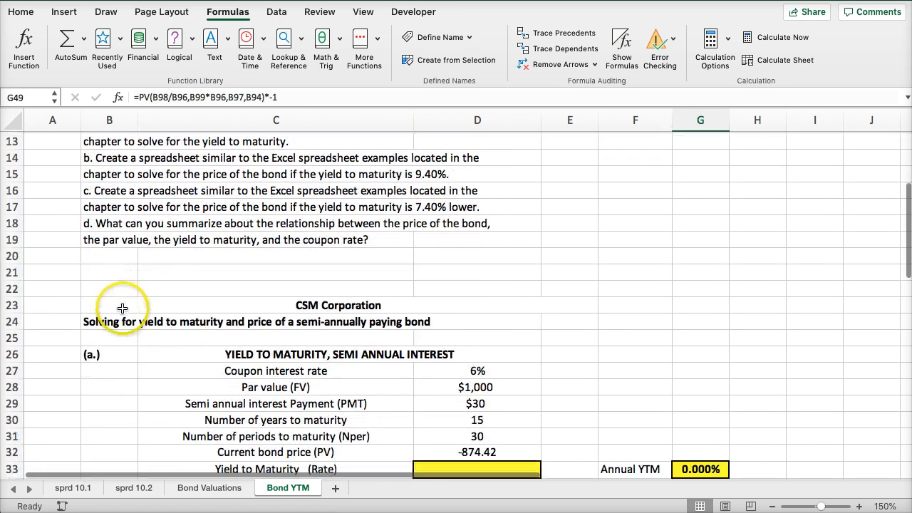
{"action": "scroll", "coordinate": [136, 256], "scroll_direction": "up", "scroll_amount": 4}
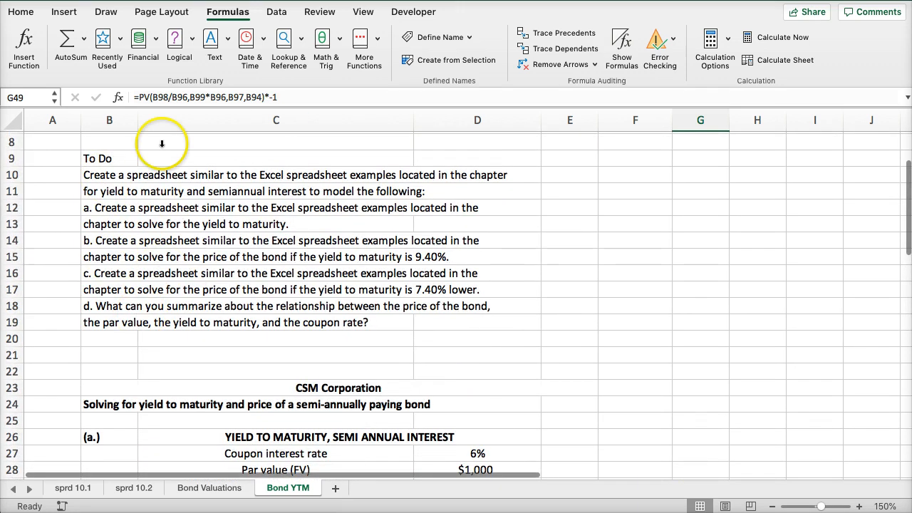
{"action": "scroll", "coordinate": [277, 306], "scroll_direction": "down", "scroll_amount": 5}
{"action": "scroll", "coordinate": [276, 307], "scroll_direction": "down", "scroll_amount": 3}
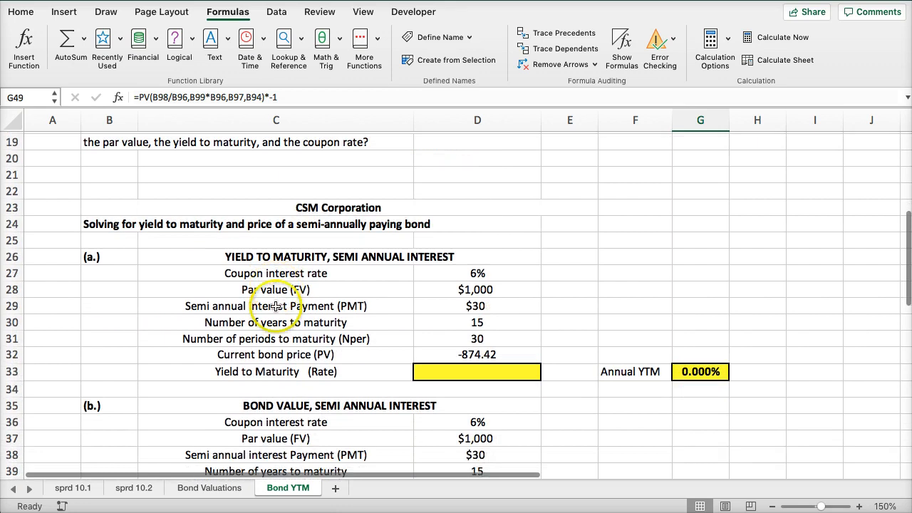
{"action": "scroll", "coordinate": [103, 252], "scroll_direction": "up", "scroll_amount": 8}
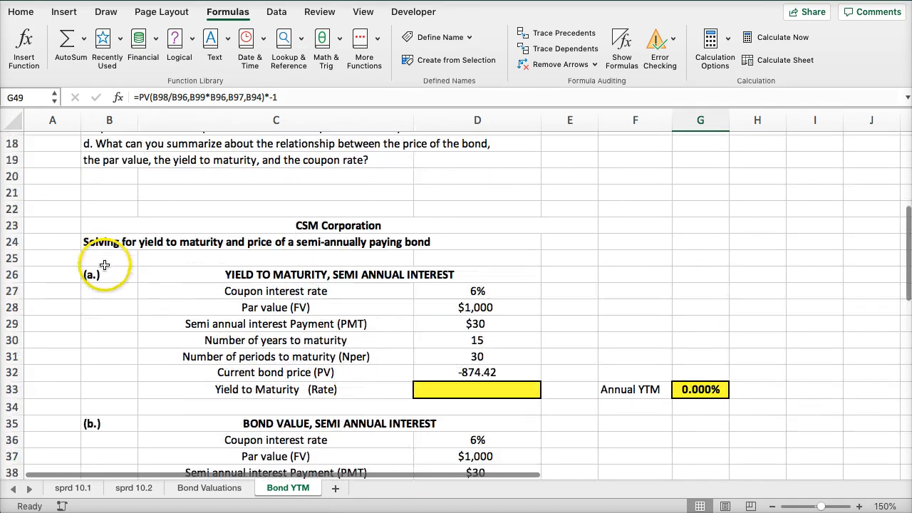
{"action": "scroll", "coordinate": [133, 370], "scroll_direction": "down", "scroll_amount": 6}
{"action": "scroll", "coordinate": [99, 419], "scroll_direction": "down", "scroll_amount": 9}
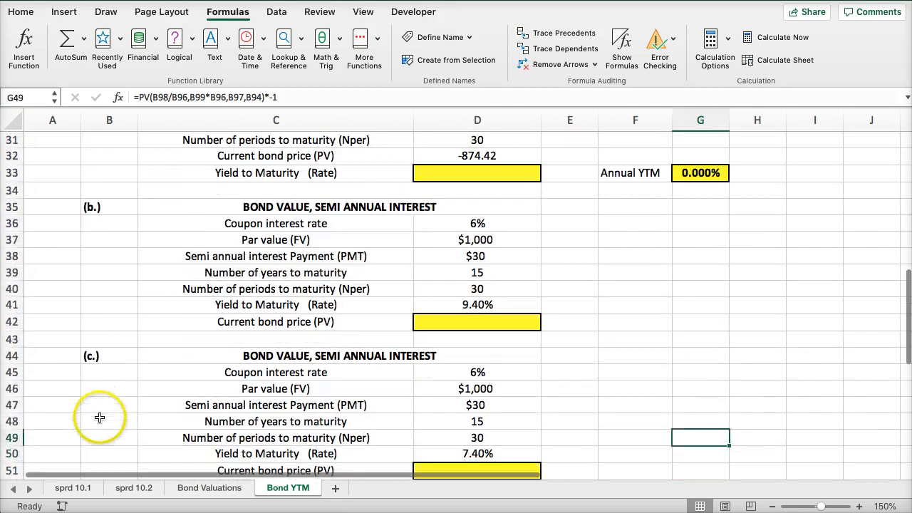
{"action": "scroll", "coordinate": [95, 408], "scroll_direction": "up", "scroll_amount": 6}
{"action": "scroll", "coordinate": [104, 413], "scroll_direction": "up", "scroll_amount": 5}
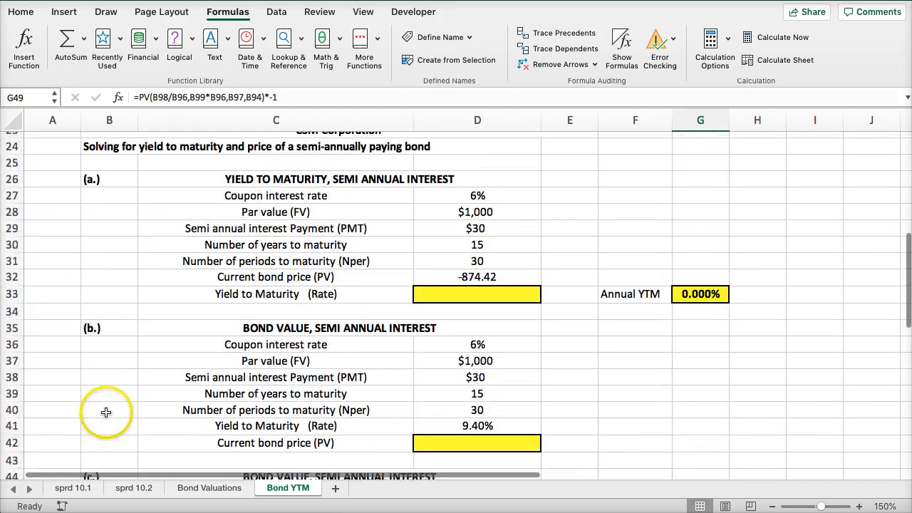
Examine part (a)'s inputs in D27:D32 and the Annual YTM formula in G33
{"action": "scroll", "coordinate": [128, 402], "scroll_direction": "down", "scroll_amount": 1}
{"action": "scroll", "coordinate": [143, 394], "scroll_direction": "down", "scroll_amount": 2}
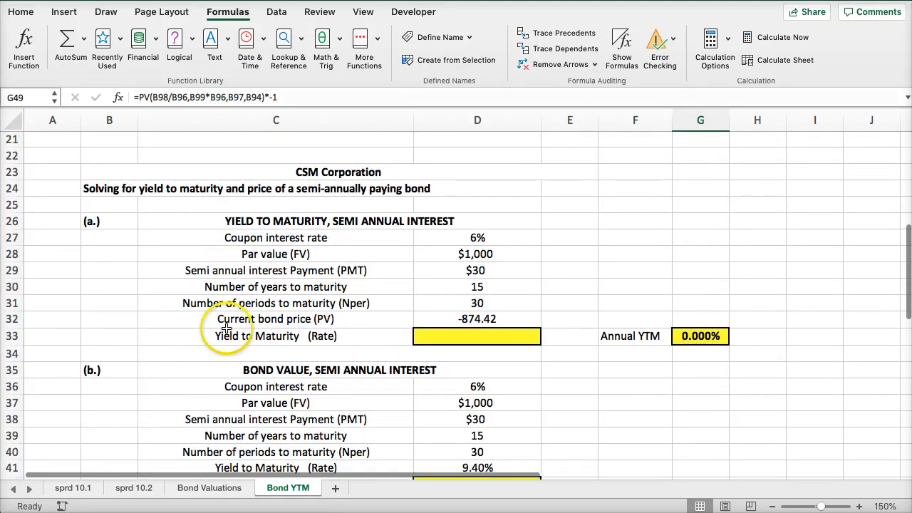
{"action": "left_click", "coordinate": [435, 338]}
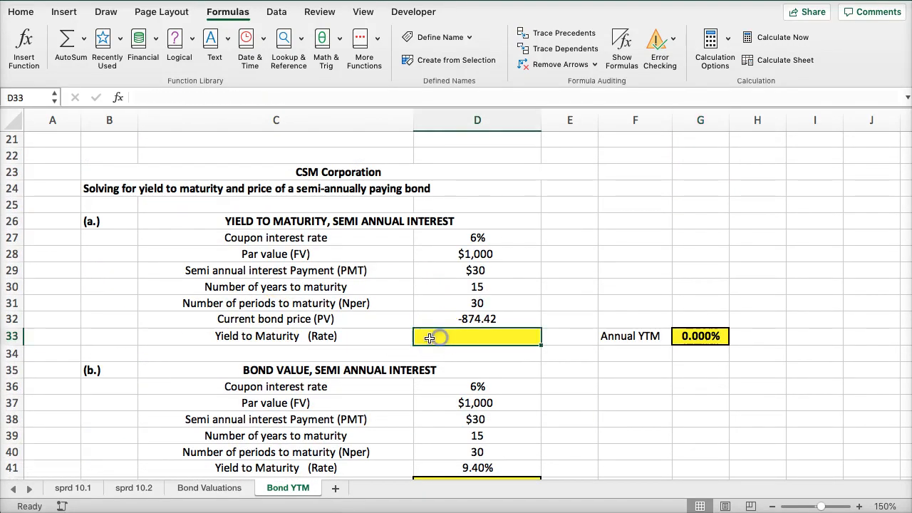
{"action": "left_click", "coordinate": [691, 335]}
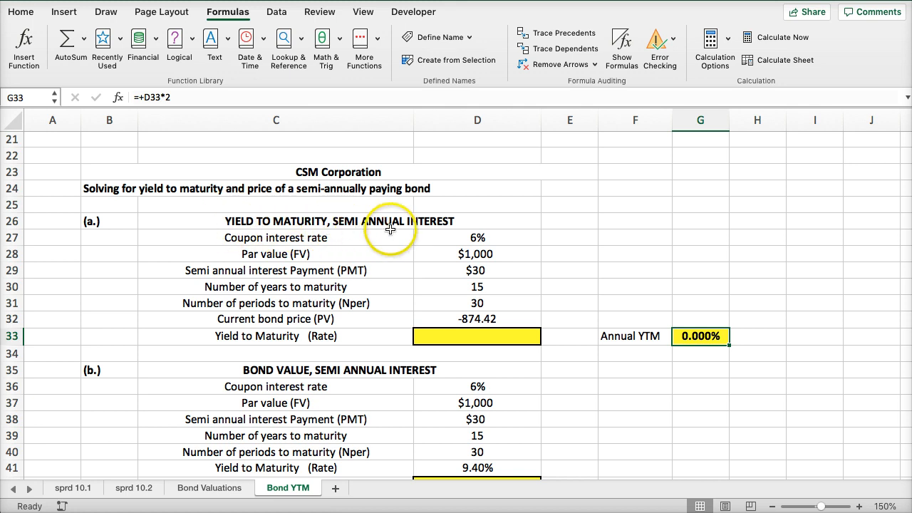
{"action": "left_click", "coordinate": [447, 241]}
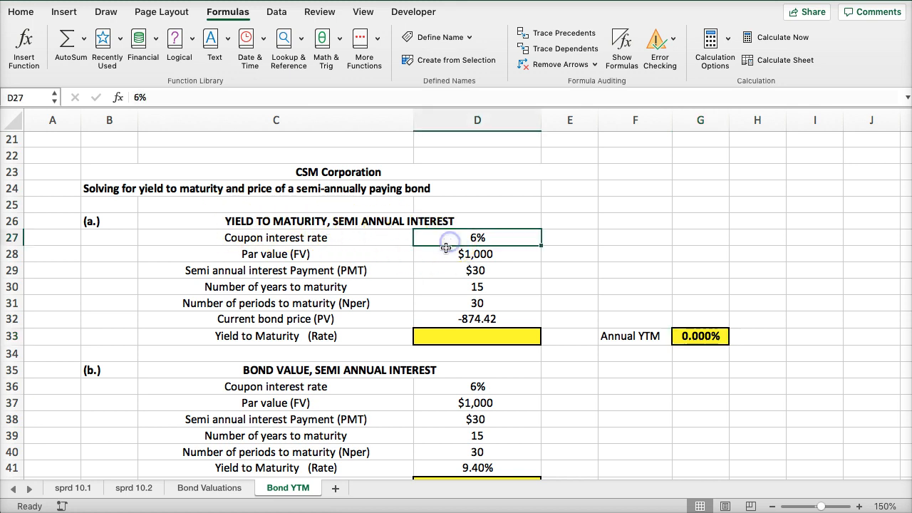
{"action": "left_click", "coordinate": [441, 254]}
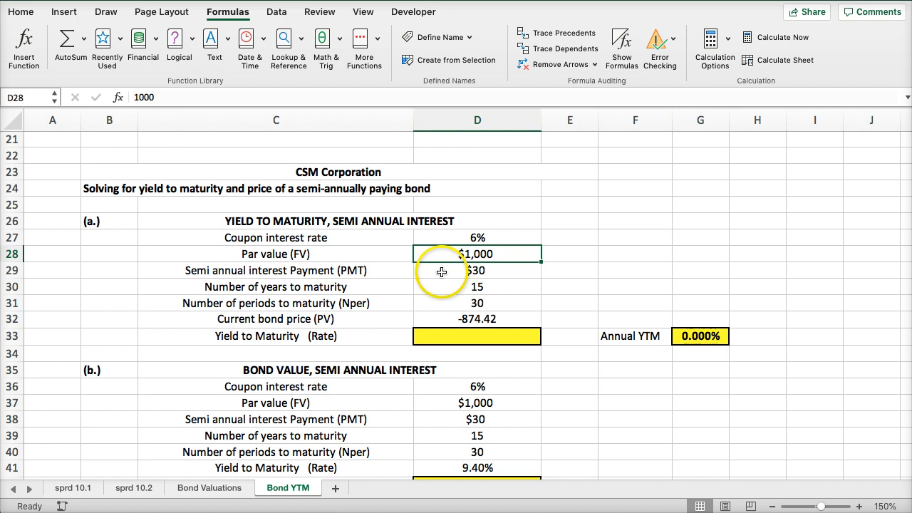
{"action": "left_click", "coordinate": [442, 273]}
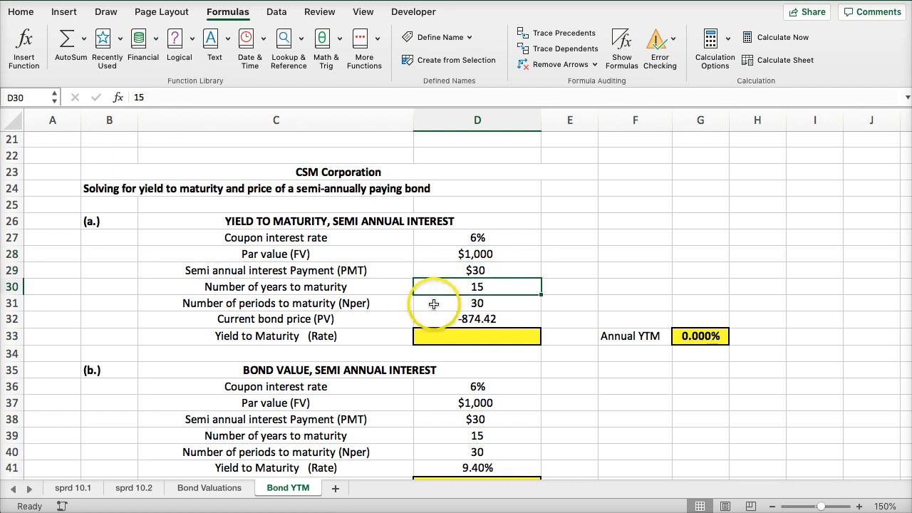
{"action": "left_click", "coordinate": [433, 304]}
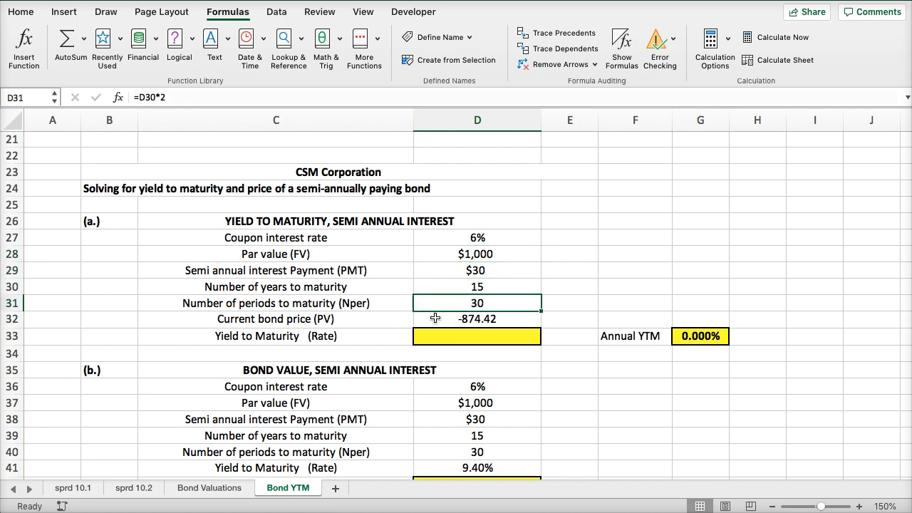
{"action": "left_click", "coordinate": [435, 318]}
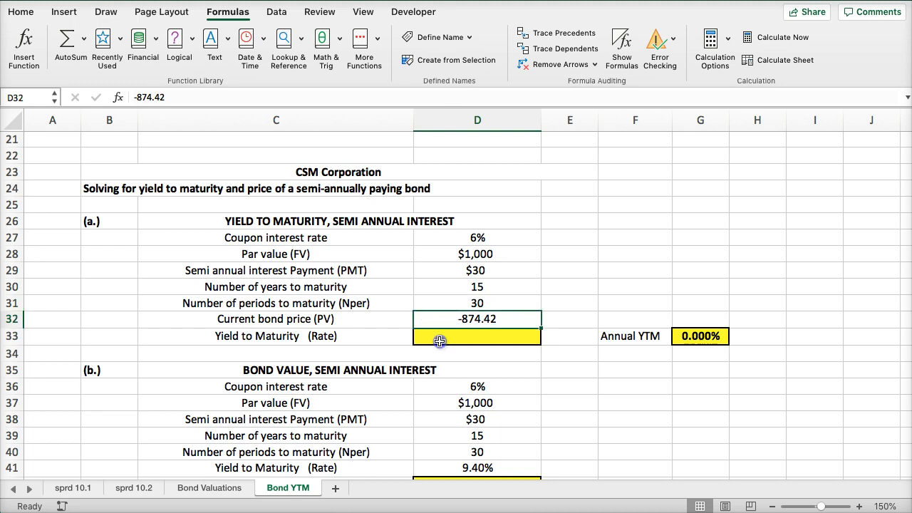
Calculate part (a)'s semiannual yield in D33 with RATE, using D31 as Nper, D29 as Pmt, D32 as Pv and D28 as Fv
{"action": "left_click", "coordinate": [438, 339]}
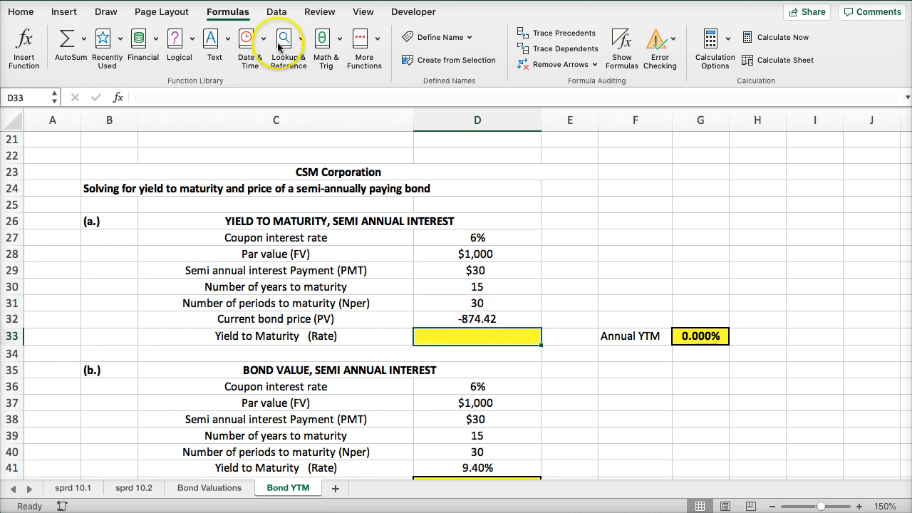
{"action": "left_click", "coordinate": [23, 45]}
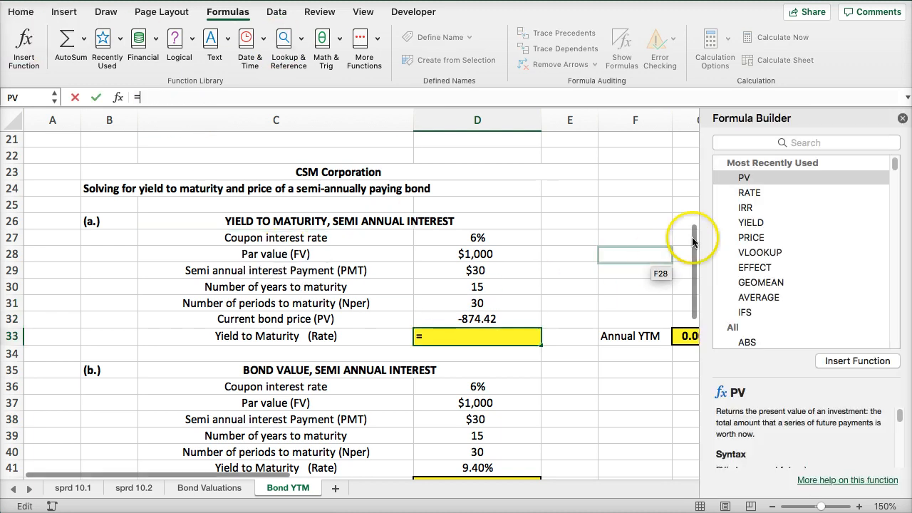
{"action": "left_click", "coordinate": [743, 195]}
{"action": "double_click", "coordinate": [743, 195]}
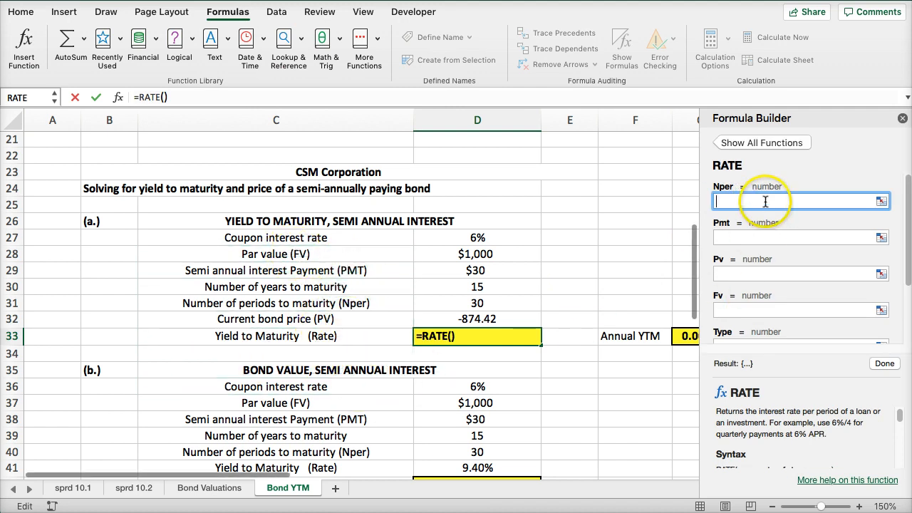
{"action": "left_click", "coordinate": [443, 302]}
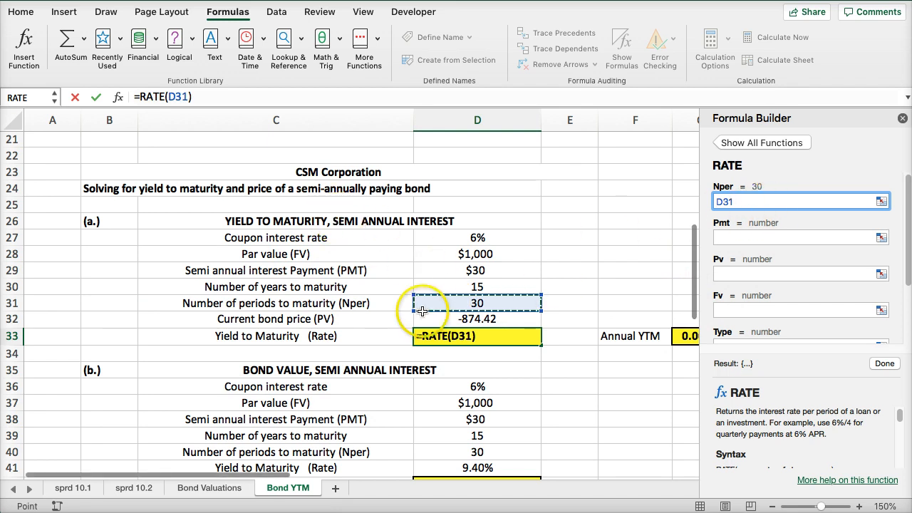
{"action": "left_click", "coordinate": [737, 235]}
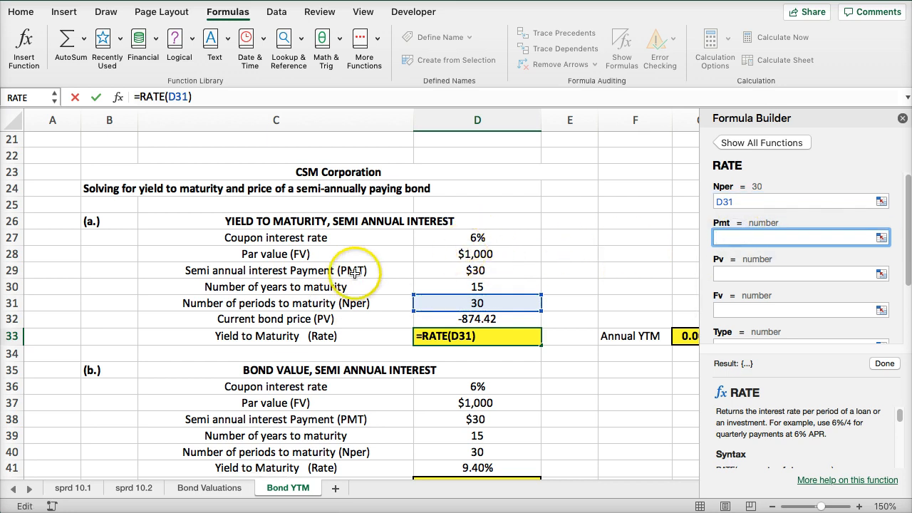
{"action": "left_click", "coordinate": [436, 269]}
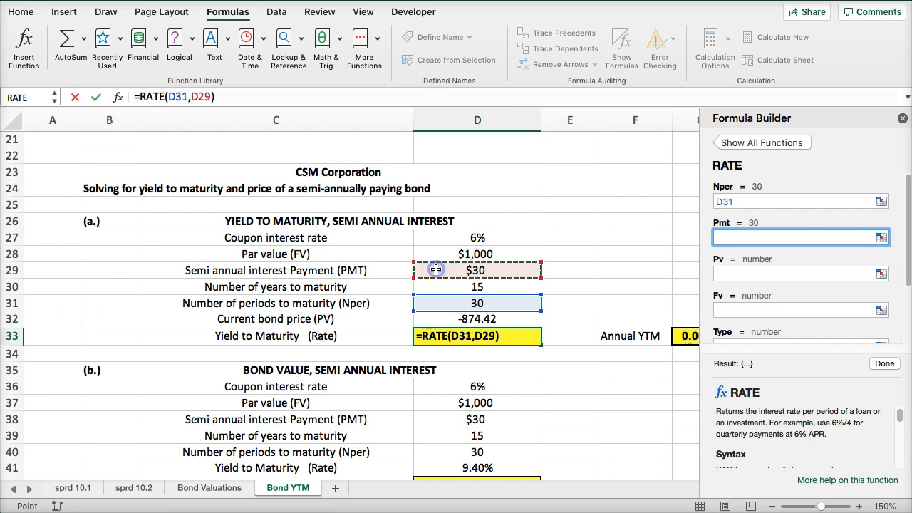
{"action": "left_click", "coordinate": [735, 272]}
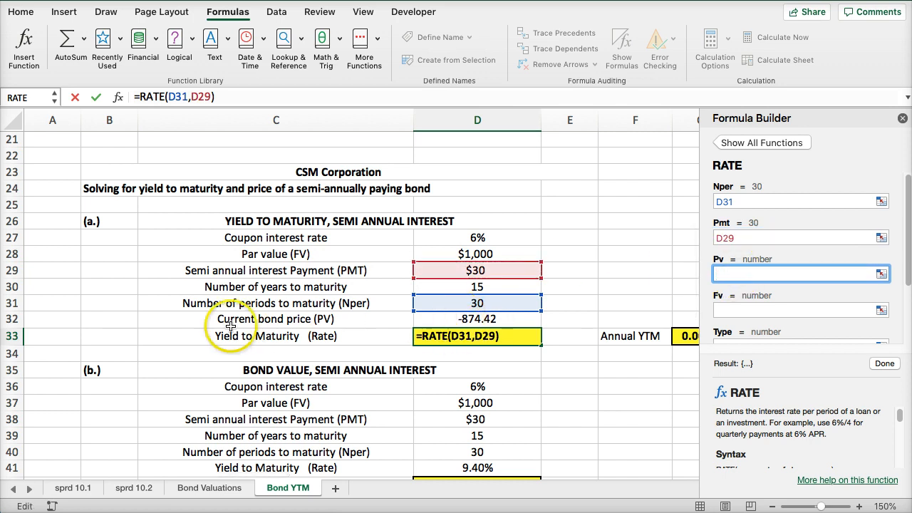
{"action": "left_click", "coordinate": [449, 319]}
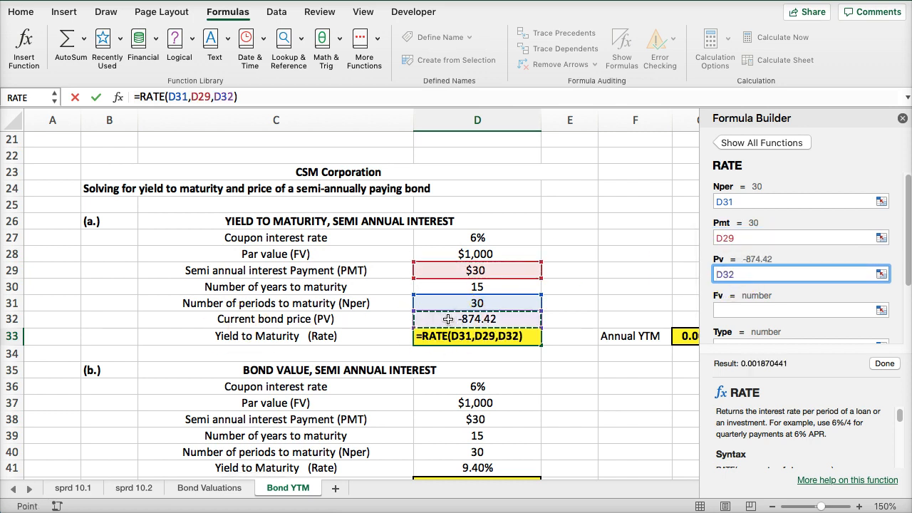
{"action": "left_click", "coordinate": [728, 309]}
{"action": "left_click", "coordinate": [494, 254]}
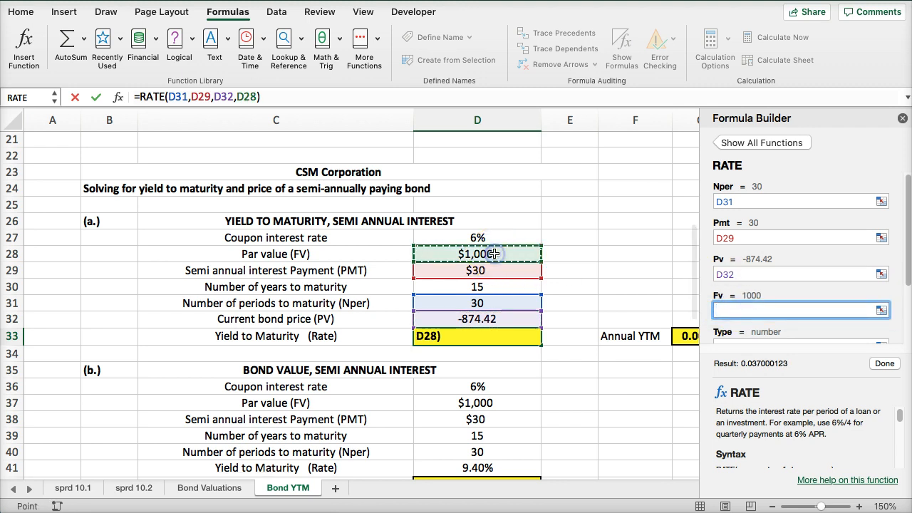
{"action": "left_click", "coordinate": [883, 363]}
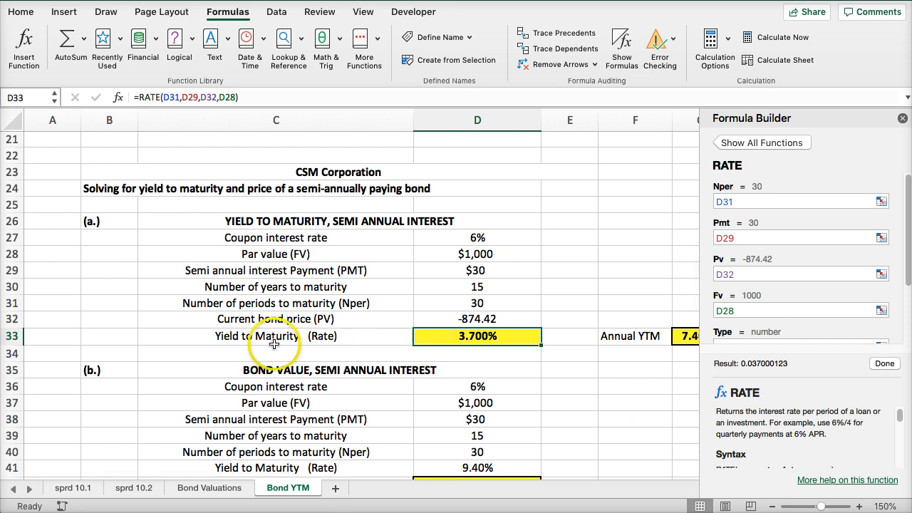
Narrow columns E and F so the Annual YTM cell G33 fits fully in view
{"action": "left_click_drag", "start_coordinate": [598, 120], "coordinate": [579, 119]}
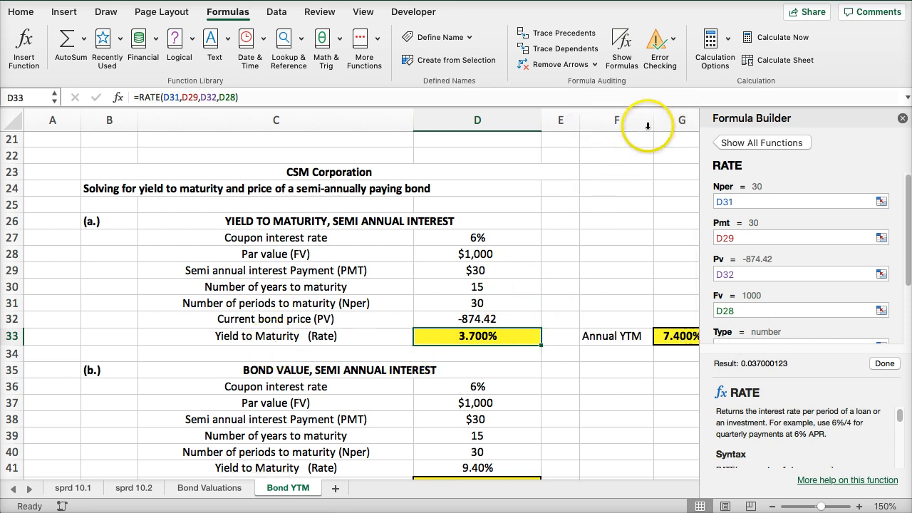
{"action": "left_click_drag", "start_coordinate": [652, 120], "coordinate": [631, 120]}
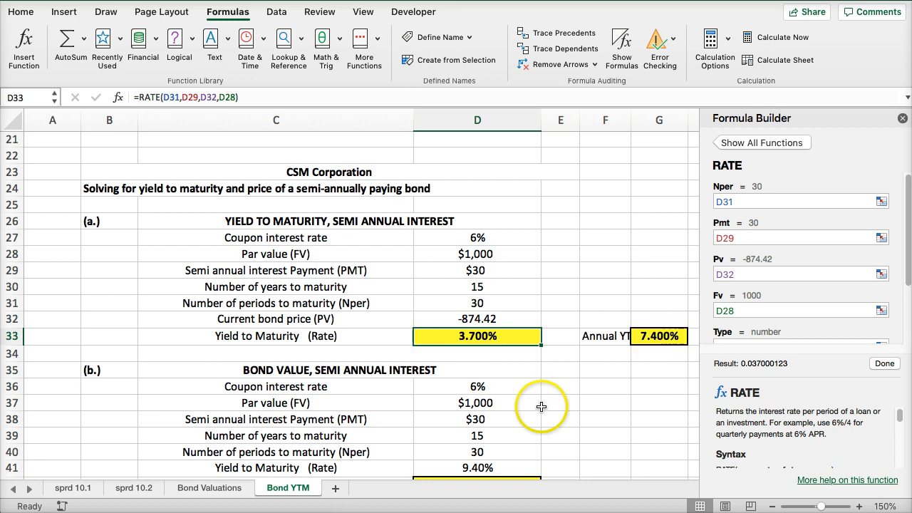
Calculate part (b)'s bond price in D42 with PV, using D41 as Rate, D40 as Nper, D38 as Pmt and D37 as Fv
{"action": "scroll", "coordinate": [539, 389], "scroll_direction": "down", "scroll_amount": 3}
{"action": "scroll", "coordinate": [523, 388], "scroll_direction": "down", "scroll_amount": 1}
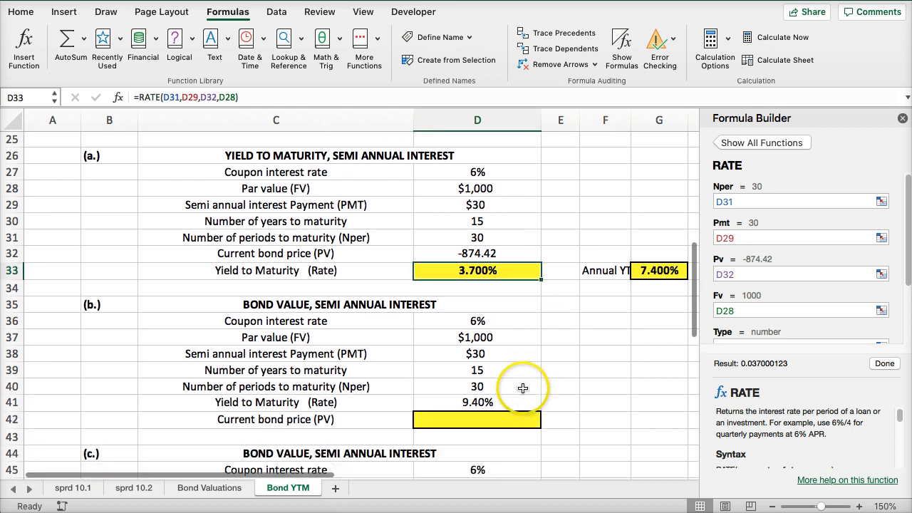
{"action": "scroll", "coordinate": [522, 389], "scroll_direction": "down", "scroll_amount": 1}
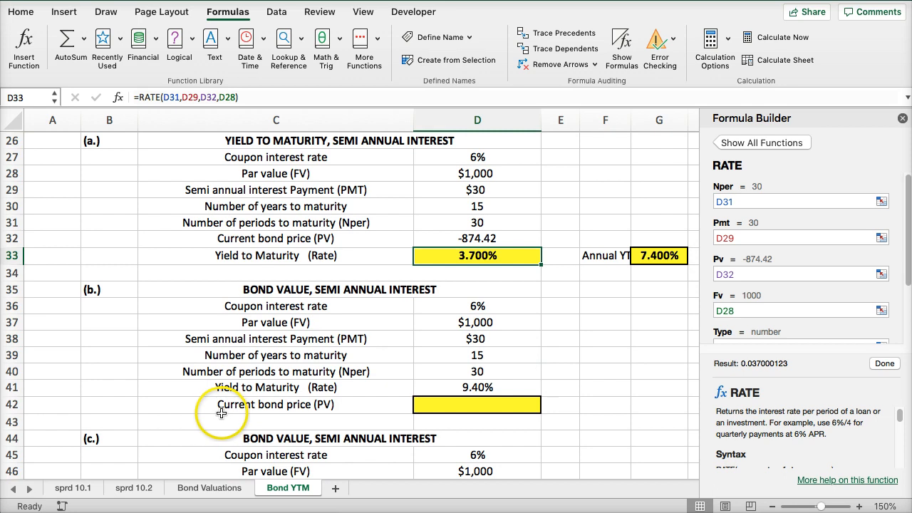
{"action": "left_click", "coordinate": [426, 405]}
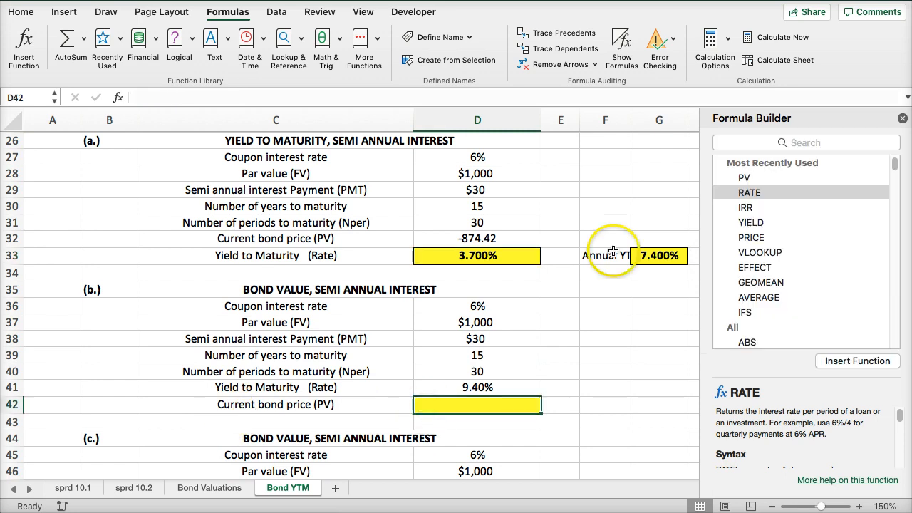
{"action": "double_click", "coordinate": [744, 177]}
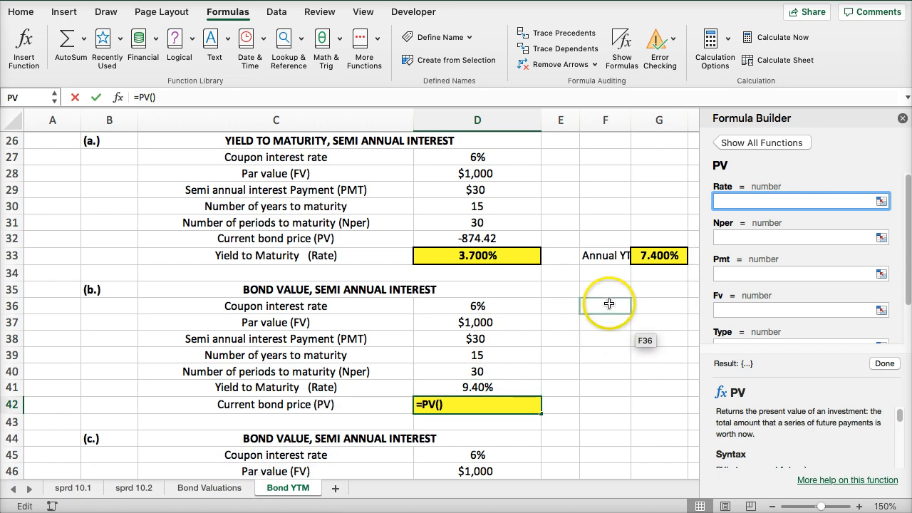
{"action": "left_click", "coordinate": [484, 387]}
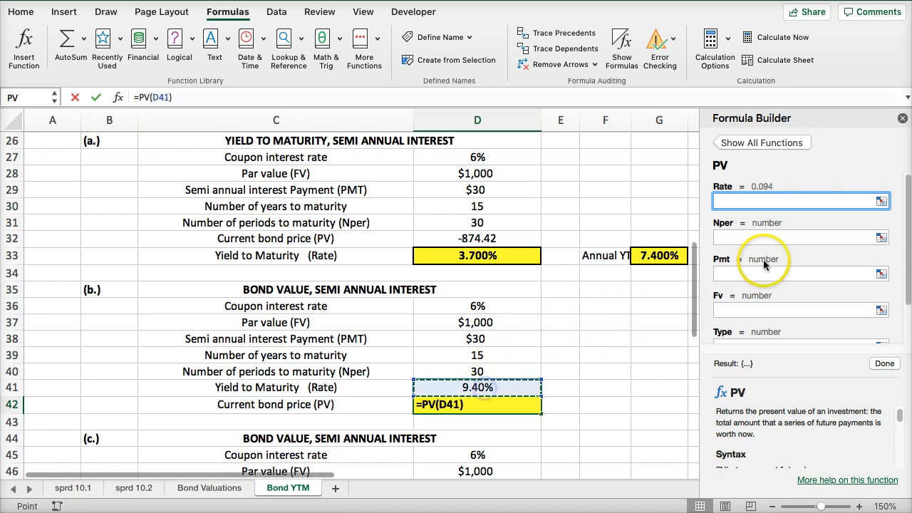
{"action": "left_click", "coordinate": [734, 236]}
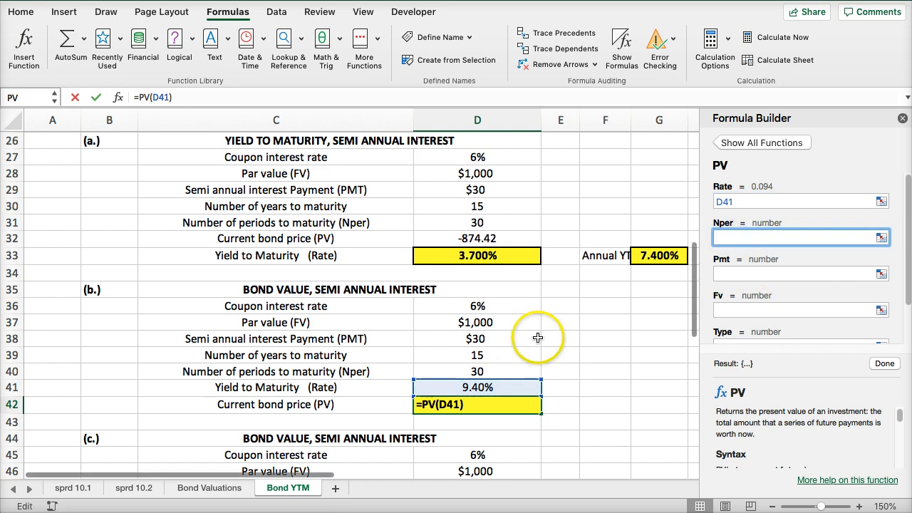
{"action": "left_click", "coordinate": [494, 372]}
{"action": "left_click", "coordinate": [725, 274]}
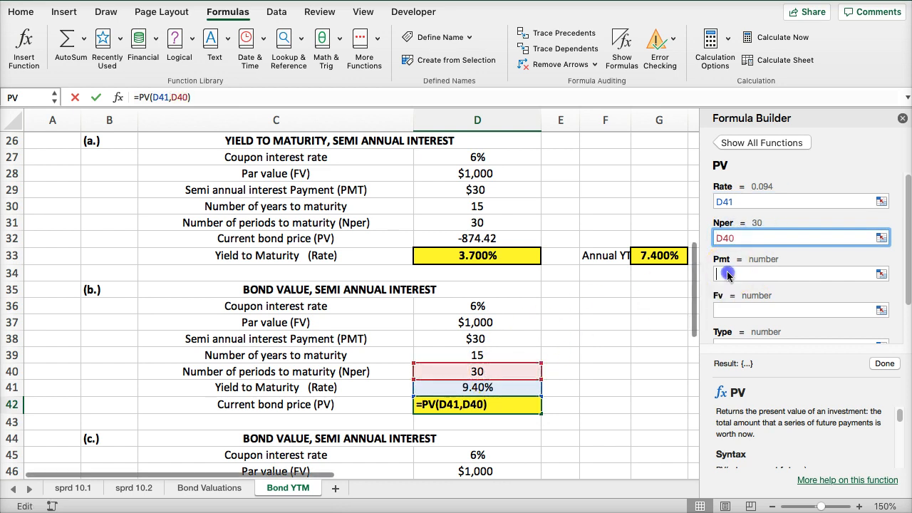
{"action": "left_click", "coordinate": [523, 339]}
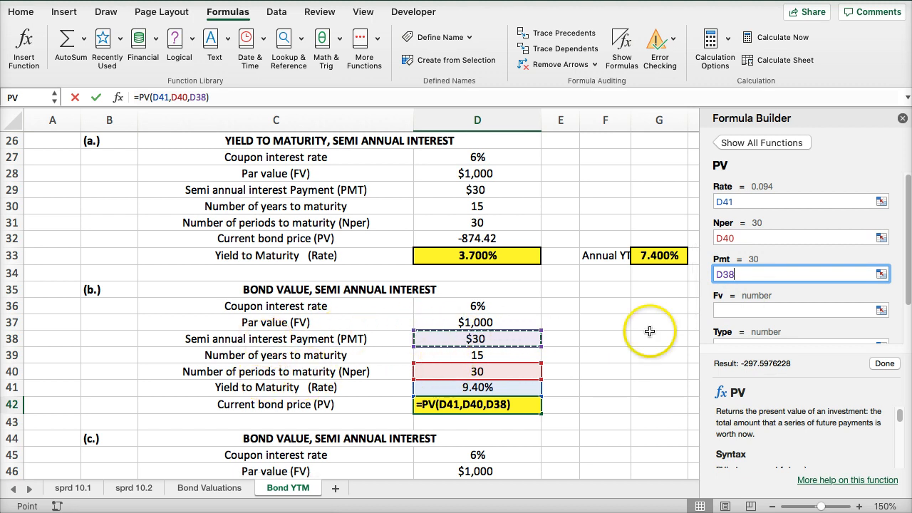
{"action": "left_click", "coordinate": [738, 307]}
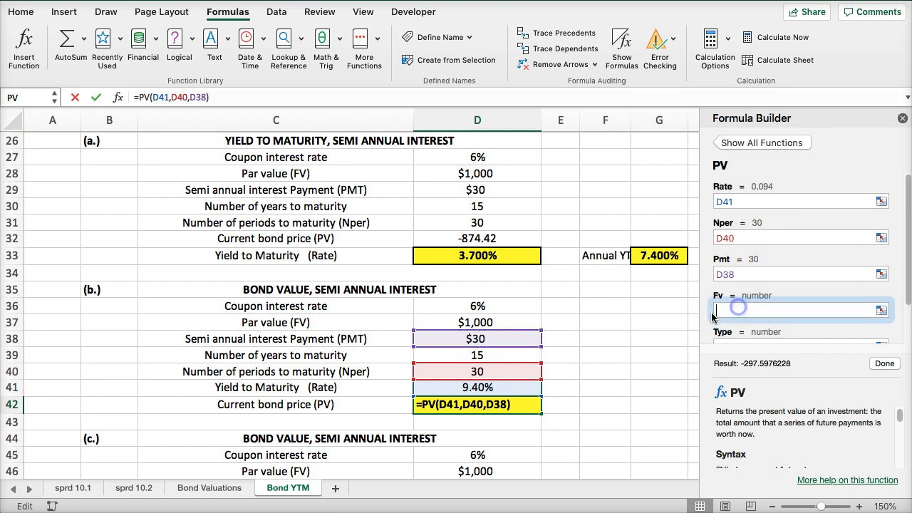
{"action": "left_click", "coordinate": [512, 319]}
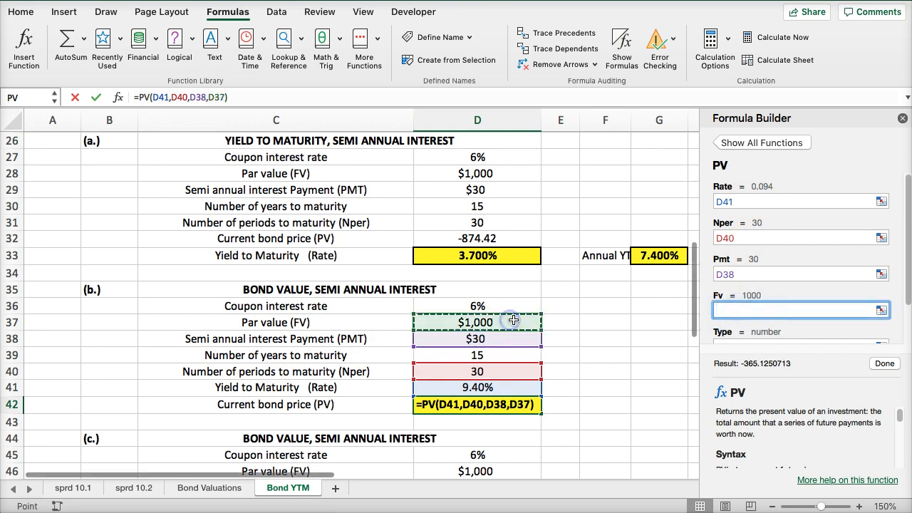
{"action": "left_click", "coordinate": [882, 364]}
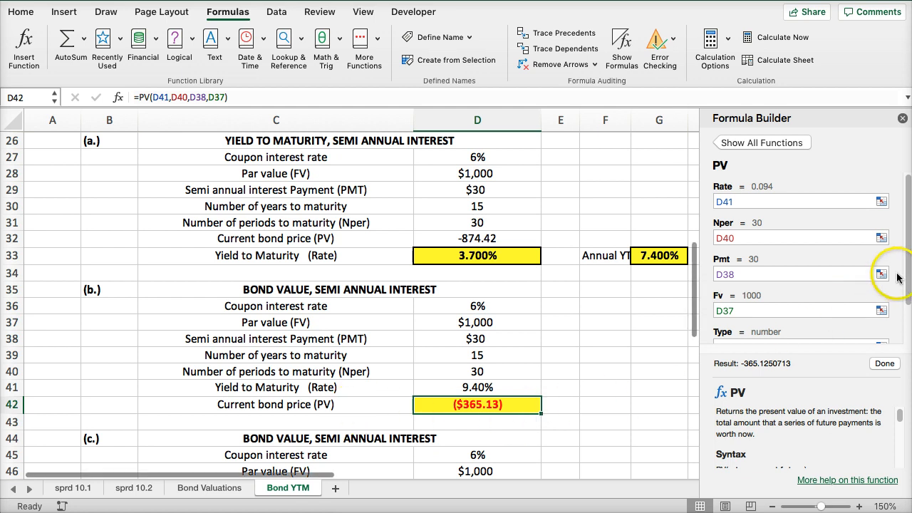
Multiply the PV formula in D42 by -1 to show the bond price as a positive amount
{"action": "left_click_drag", "start_coordinate": [907, 273], "coordinate": [907, 314]}
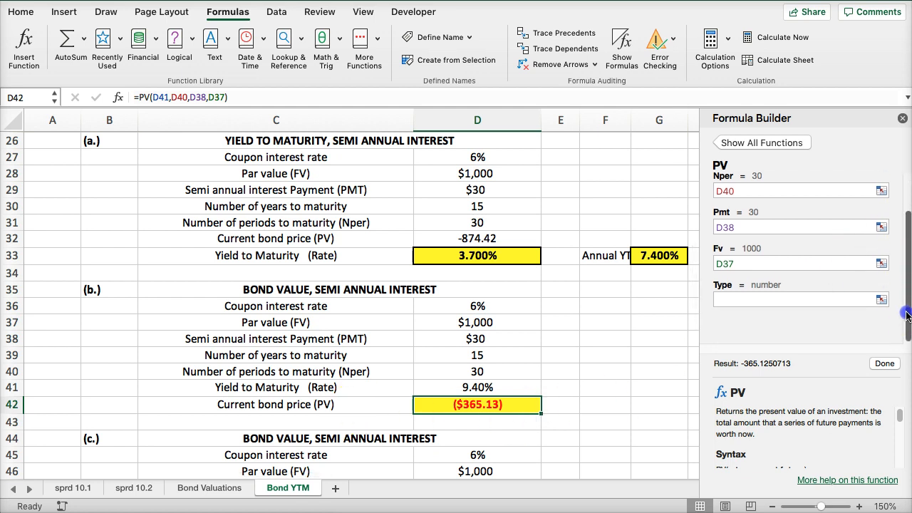
{"action": "left_click", "coordinate": [246, 96]}
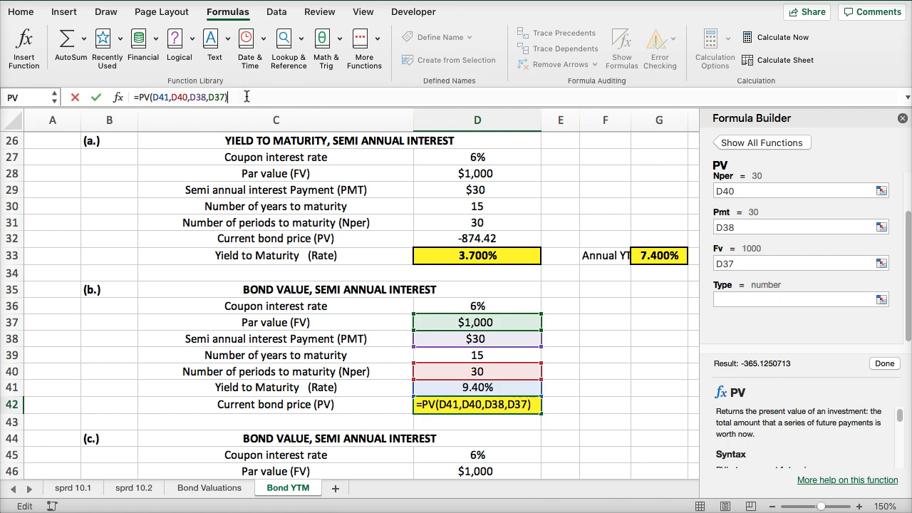
{"action": "type", "text": "*-1"}
{"action": "key", "text": "Return"}
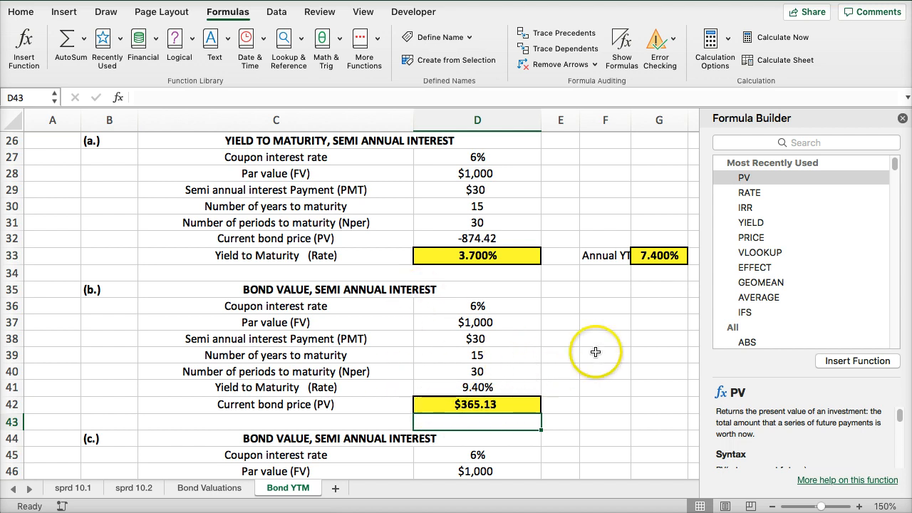
Calculate part (c)'s bond price in D51 with PV, using D50 as Rate, D49 as Nper, D47 as Pmt and D46 as Fv
{"action": "scroll", "coordinate": [633, 347], "scroll_direction": "down", "scroll_amount": 3}
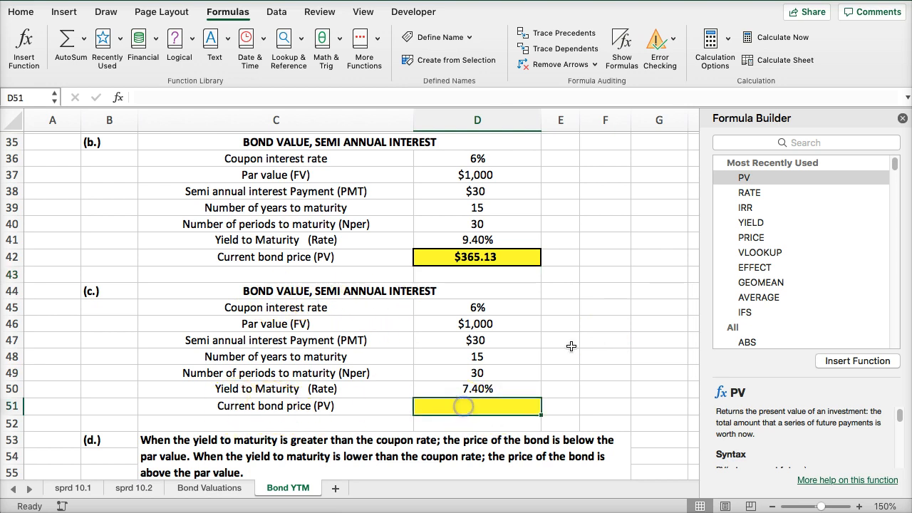
{"action": "double_click", "coordinate": [740, 178]}
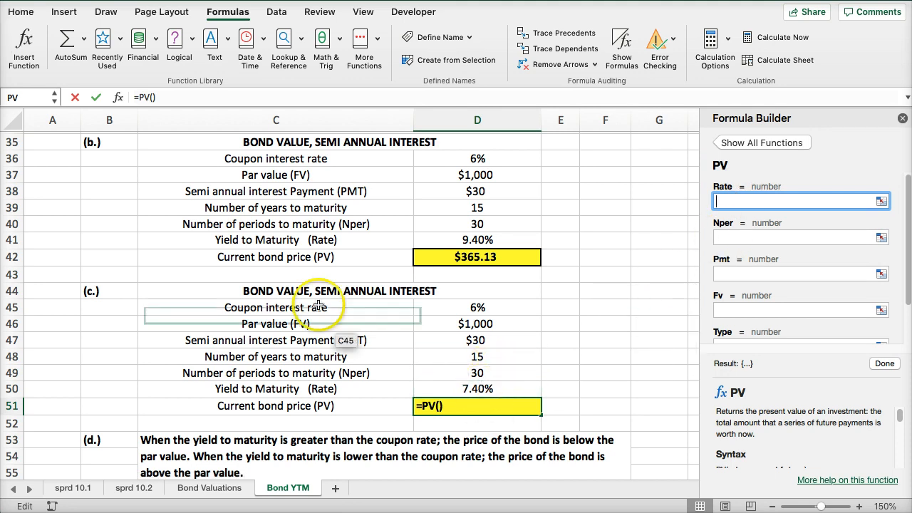
{"action": "left_click", "coordinate": [428, 384]}
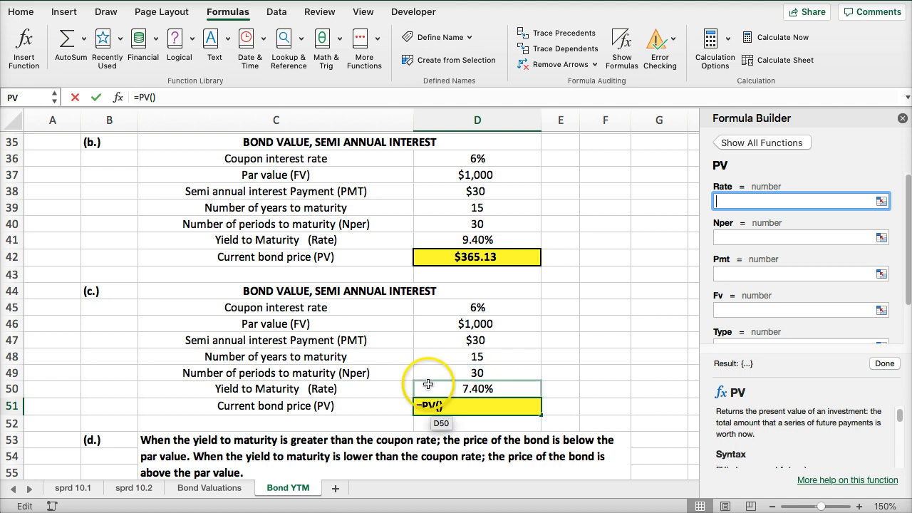
{"action": "left_click", "coordinate": [430, 388]}
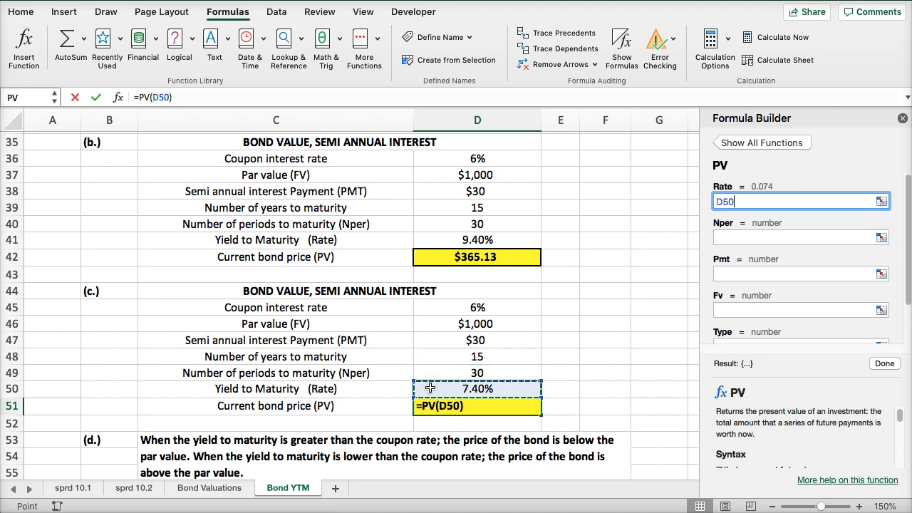
{"action": "left_click", "coordinate": [725, 237]}
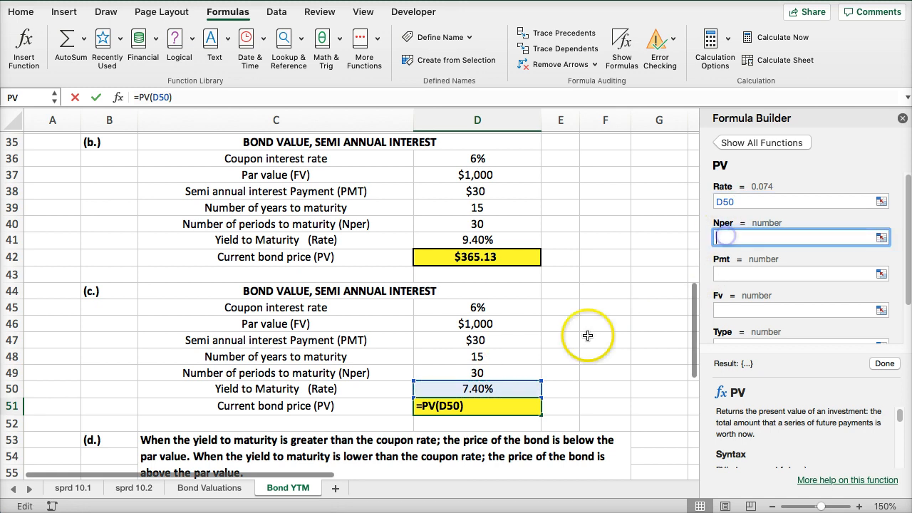
{"action": "left_click", "coordinate": [468, 366]}
{"action": "left_click", "coordinate": [720, 273]}
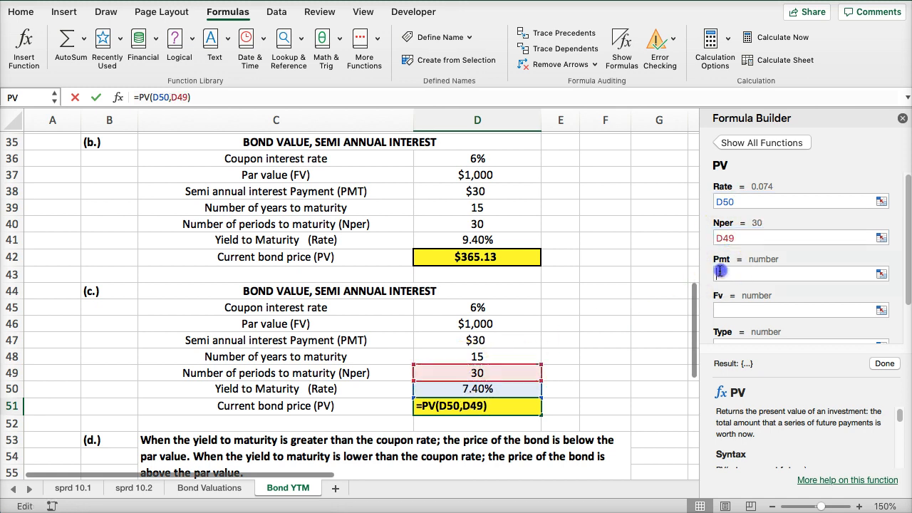
{"action": "left_click", "coordinate": [505, 341]}
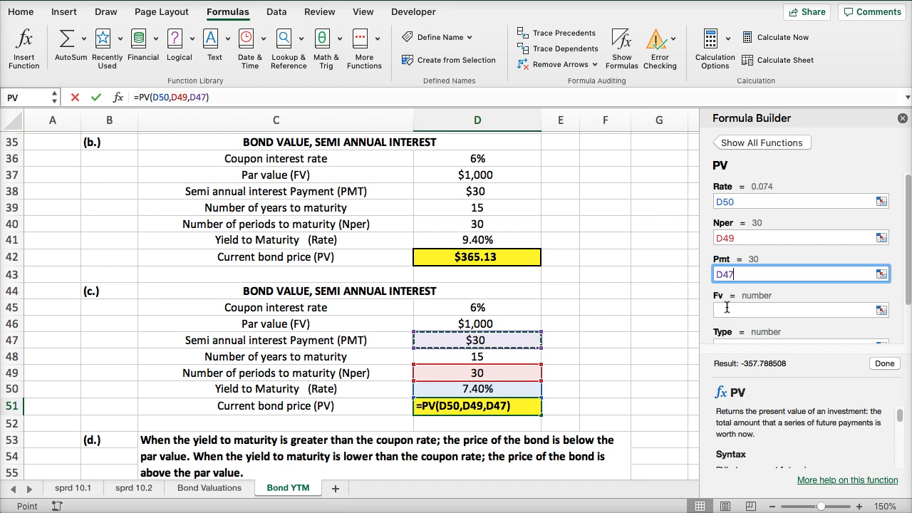
{"action": "left_click", "coordinate": [727, 306]}
{"action": "left_click", "coordinate": [502, 324]}
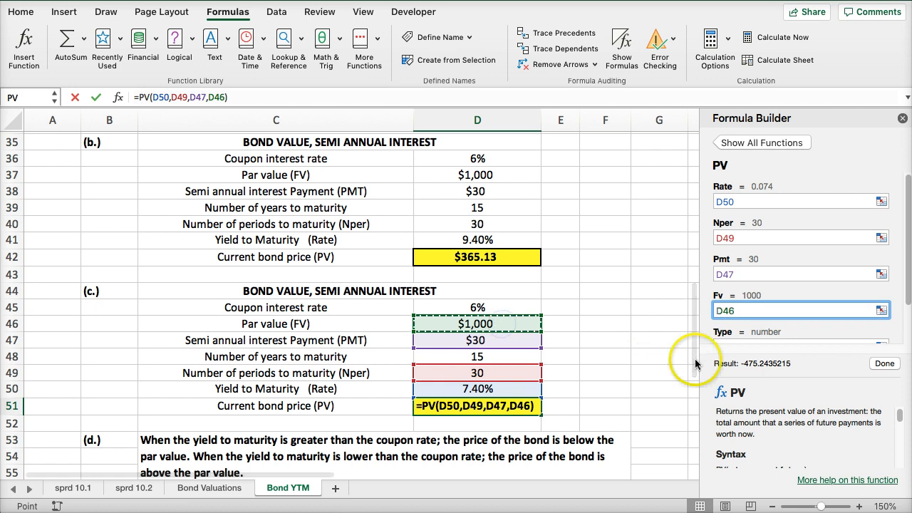
{"action": "left_click", "coordinate": [884, 363]}
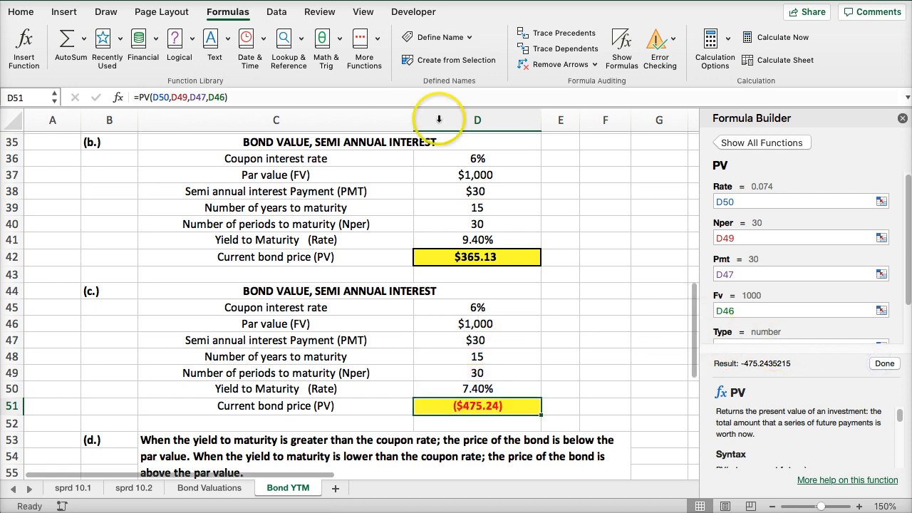
Multiply the PV formula in D51 by -1 to show part (c)'s bond price as a positive amount
{"action": "left_click", "coordinate": [245, 96]}
{"action": "type", "text": "*-"}
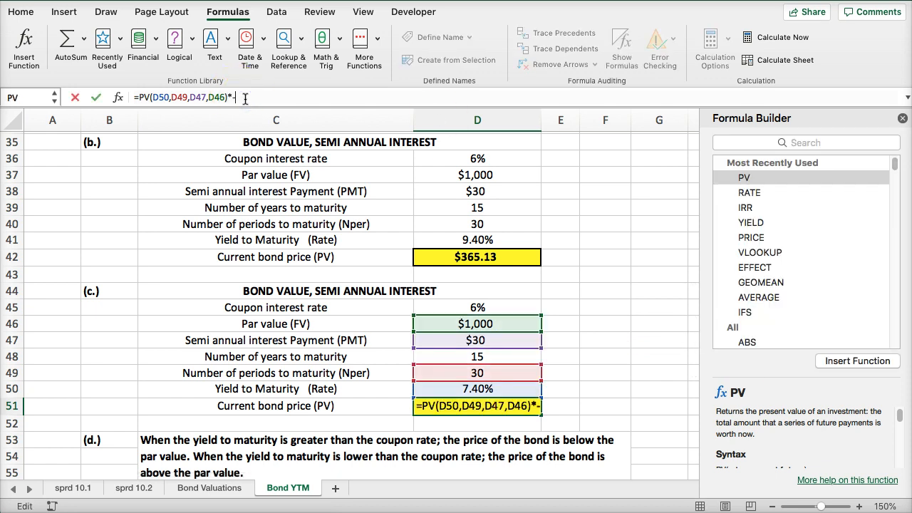
{"action": "type", "text": "1"}
{"action": "key", "text": "Return"}
Compare the yields and bond prices of parts (a) to (c) with the part (d) summary and the exercise text
{"action": "left_click", "coordinate": [204, 388]}
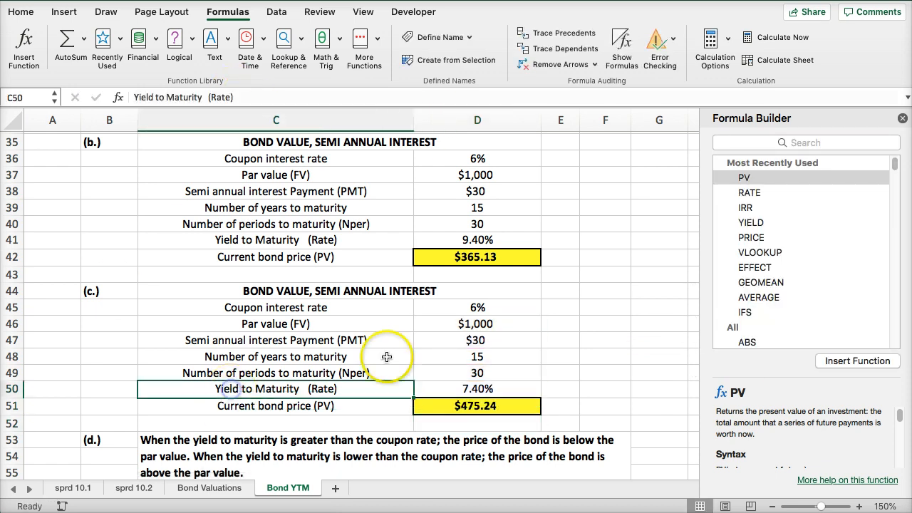
{"action": "scroll", "coordinate": [568, 262], "scroll_direction": "up", "scroll_amount": 2}
{"action": "scroll", "coordinate": [567, 262], "scroll_direction": "up", "scroll_amount": 1}
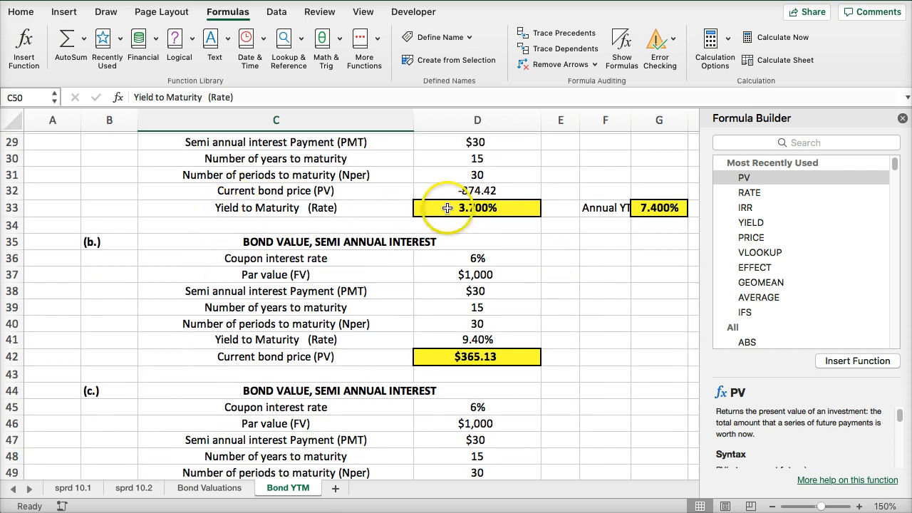
{"action": "scroll", "coordinate": [447, 207], "scroll_direction": "down", "scroll_amount": 5}
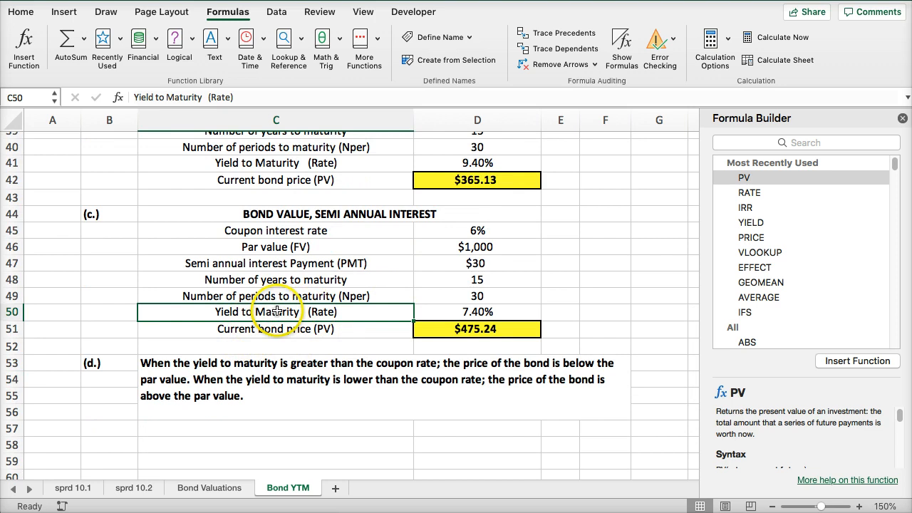
{"action": "scroll", "coordinate": [362, 287], "scroll_direction": "up", "scroll_amount": 5}
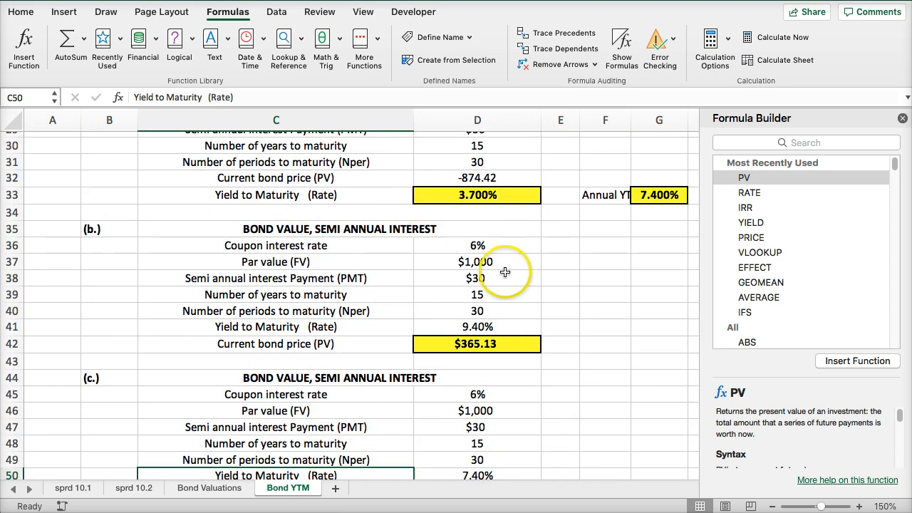
{"action": "left_click", "coordinate": [605, 194]}
{"action": "scroll", "coordinate": [519, 356], "scroll_direction": "down", "scroll_amount": 5}
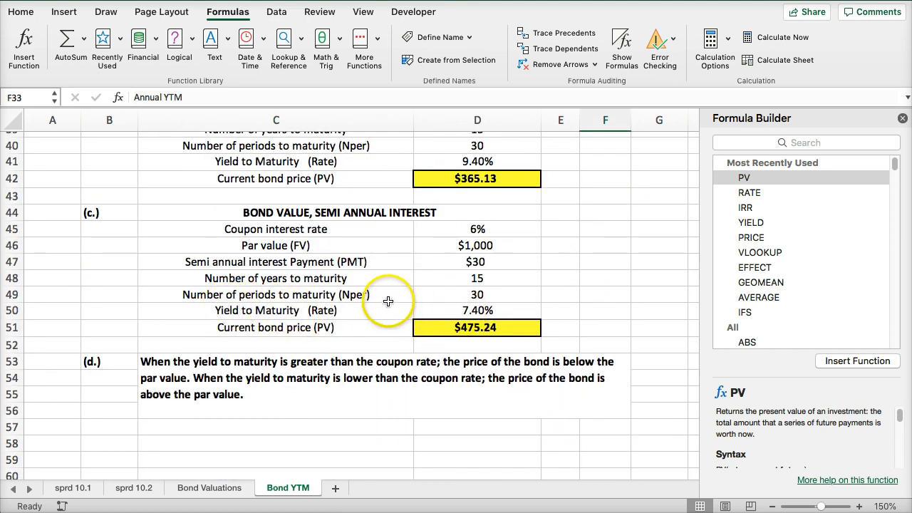
{"action": "scroll", "coordinate": [388, 299], "scroll_direction": "down", "scroll_amount": 3}
{"action": "scroll", "coordinate": [389, 299], "scroll_direction": "up", "scroll_amount": 3}
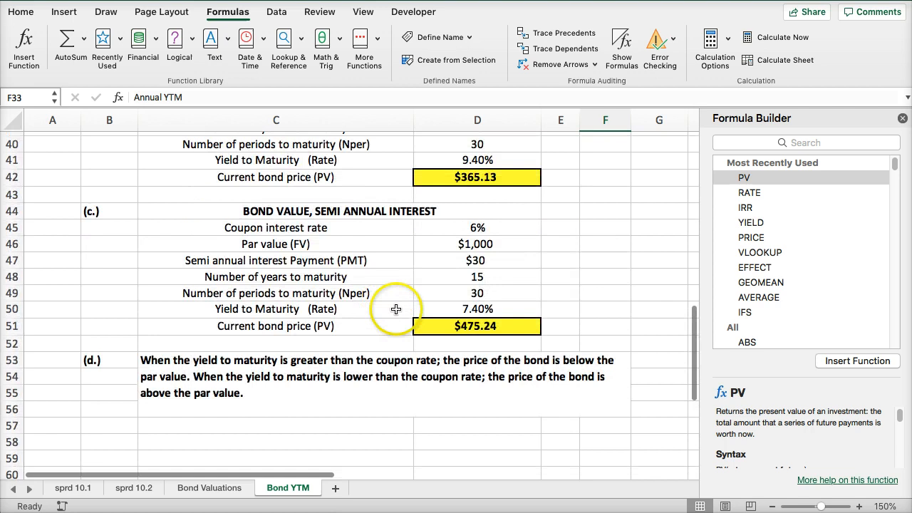
{"action": "left_click", "coordinate": [433, 309]}
{"action": "scroll", "coordinate": [355, 298], "scroll_direction": "up", "scroll_amount": 15}
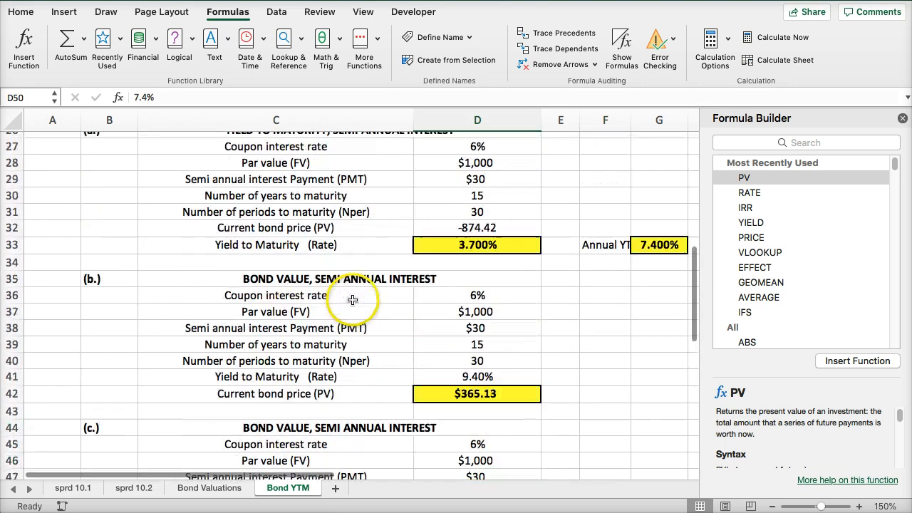
{"action": "scroll", "coordinate": [349, 300], "scroll_direction": "down", "scroll_amount": 18}
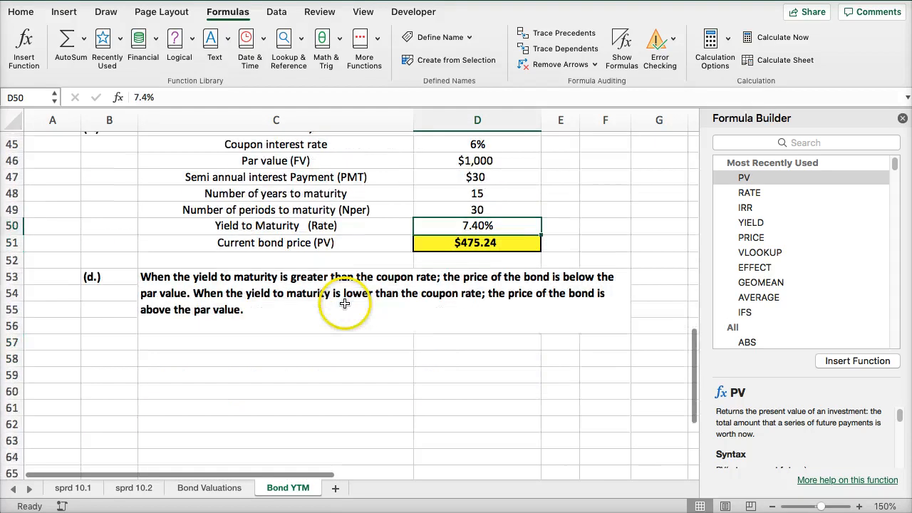
{"action": "scroll", "coordinate": [346, 265], "scroll_direction": "up", "scroll_amount": 20}
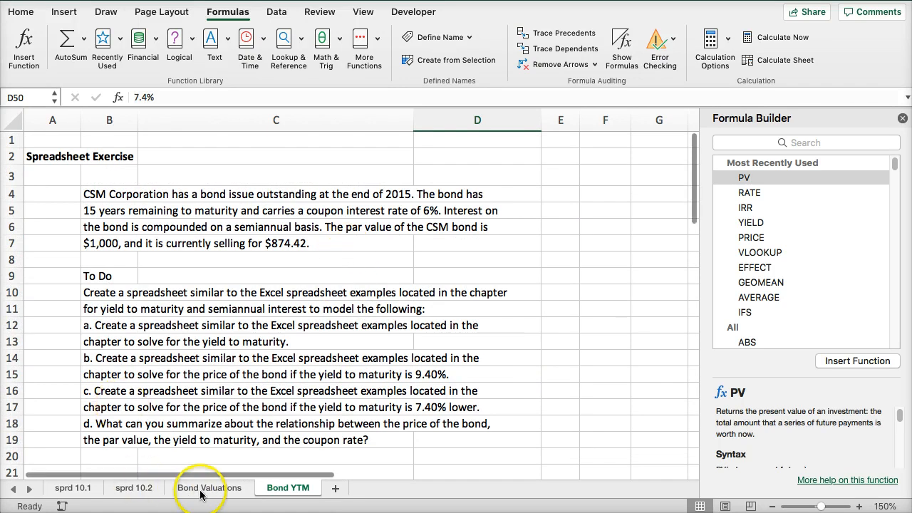
Go back to the sprd 10.1 sheet and close the Formula Builder to show the full bond pricing table
{"action": "left_click", "coordinate": [170, 490]}
{"action": "left_click", "coordinate": [135, 489]}
{"action": "left_click", "coordinate": [72, 489]}
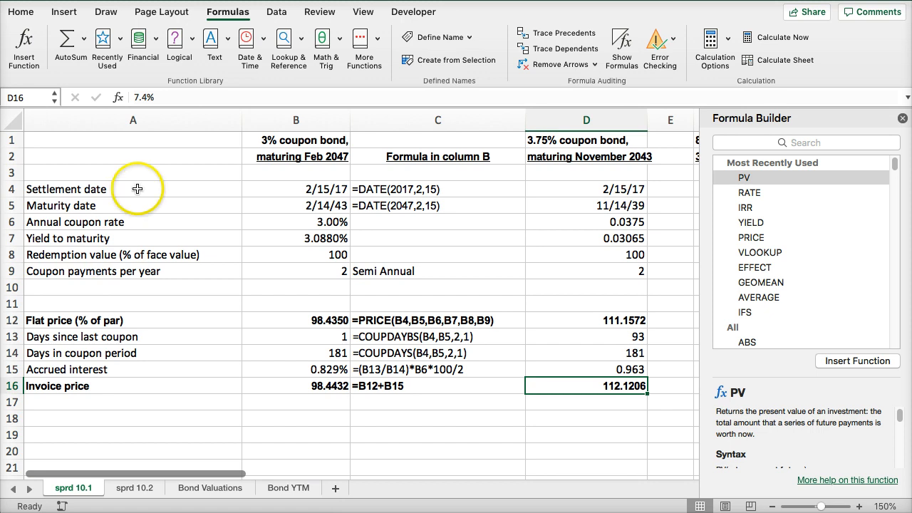
{"action": "left_click", "coordinate": [903, 121]}
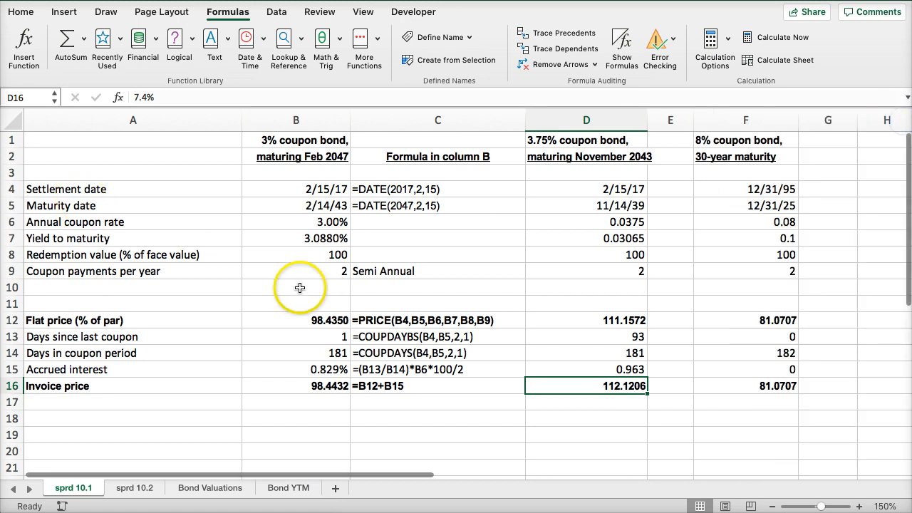